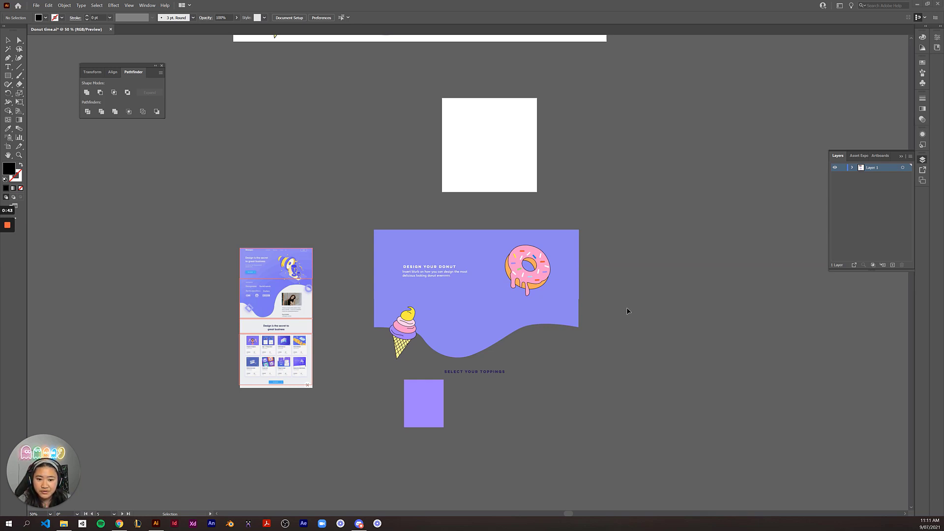
- Move the purple square and the SELECT YOUR TOPPINGS heading with its line out to the left
scroll(627, 308, down, 1)
scroll(627, 308, up, 1)
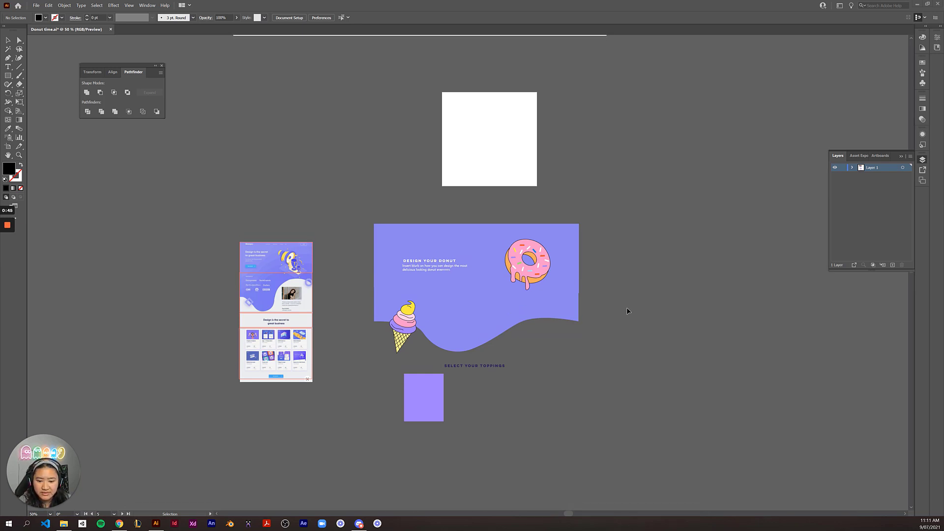
scroll(626, 311, down, 10)
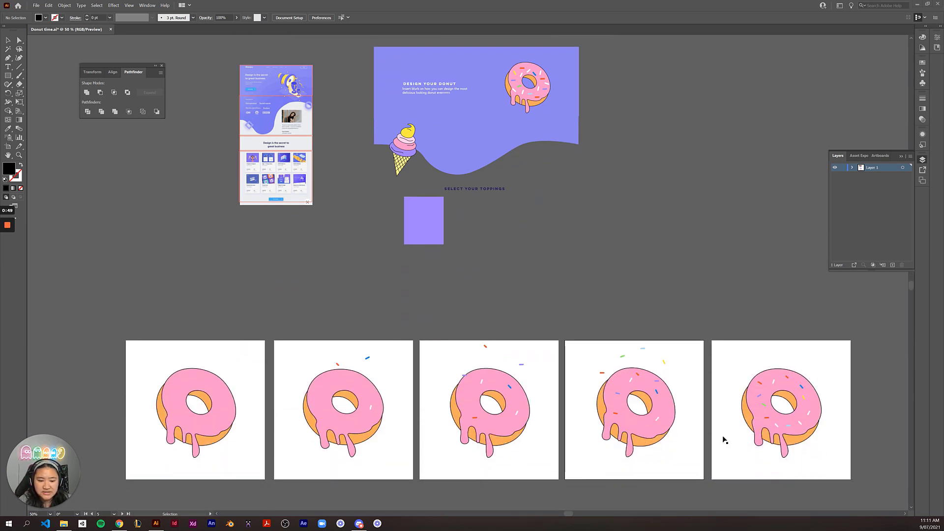
scroll(466, 376, up, 7)
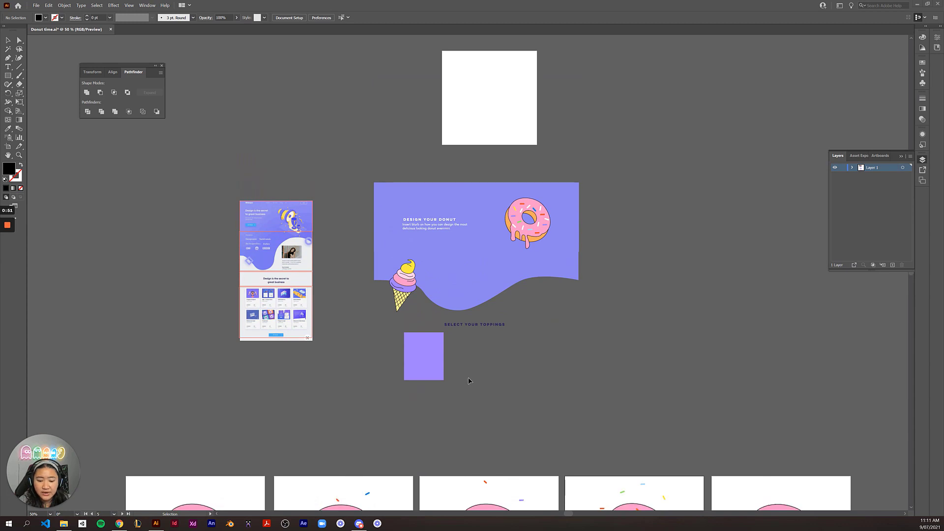
scroll(468, 380, down, 5)
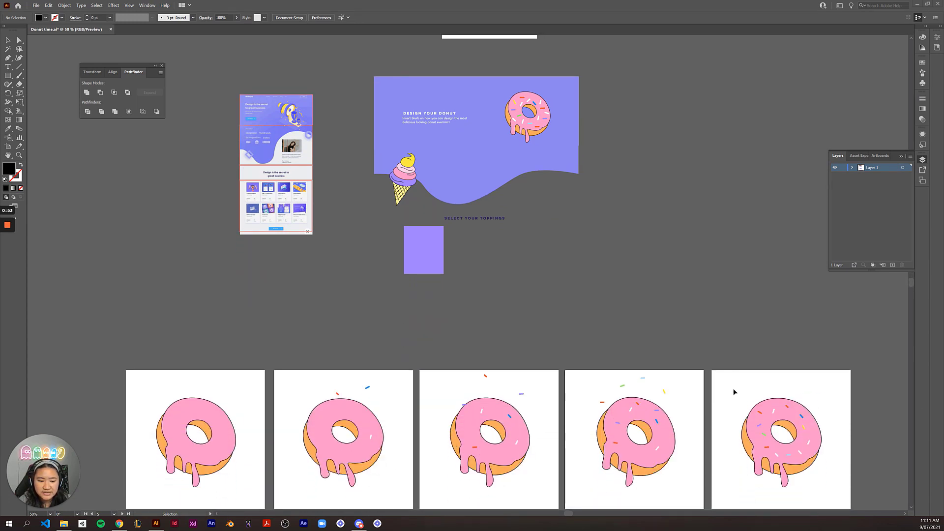
scroll(733, 391, up, 8)
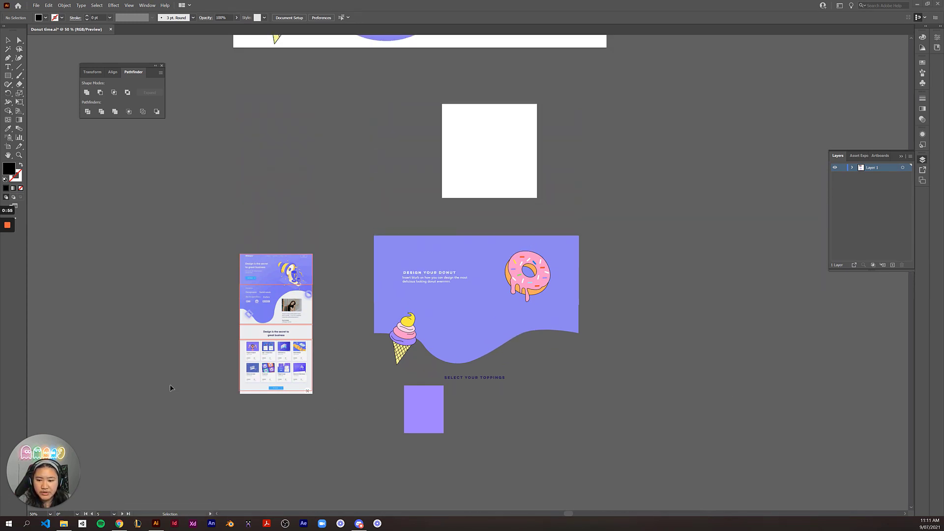
drag(421, 406, 179, 239)
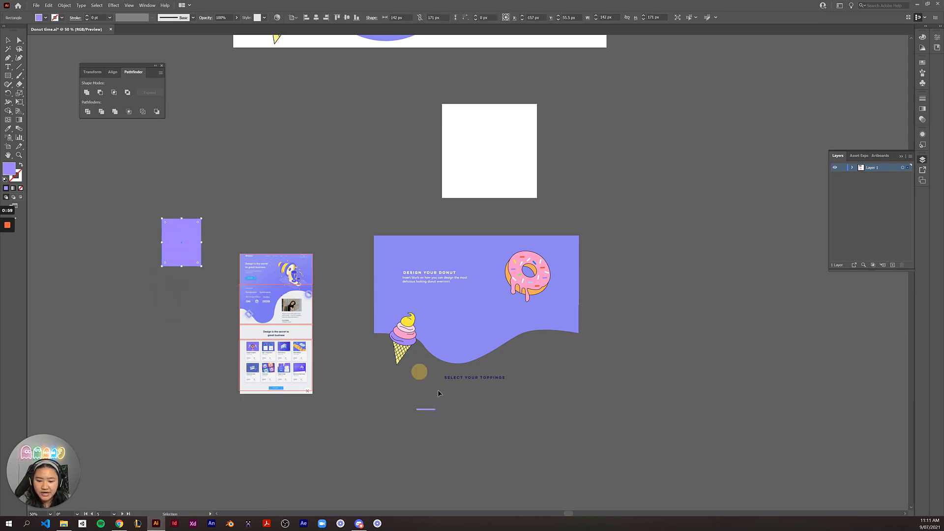
drag(419, 372, 532, 430)
drag(521, 374, 217, 207)
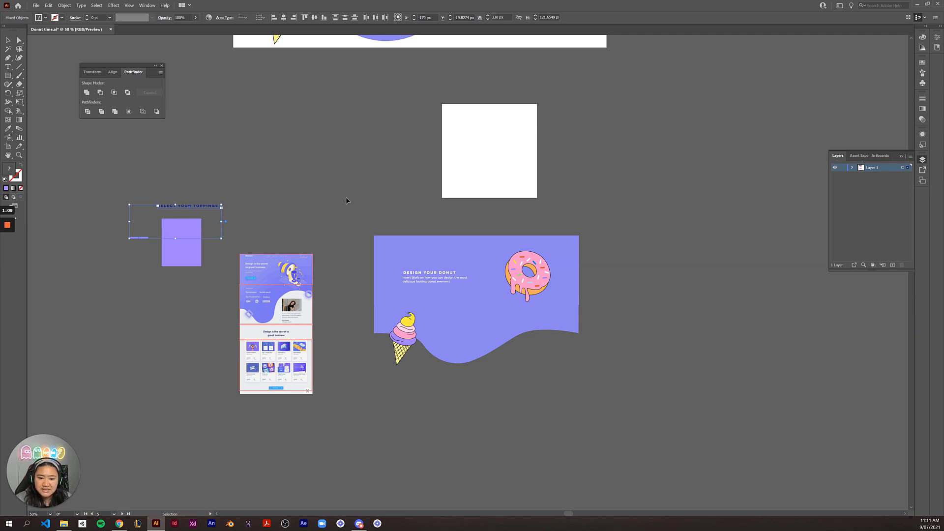
- Draw a new artboard, about 330 px wide, below the Design Your Donut banner
click(630, 300)
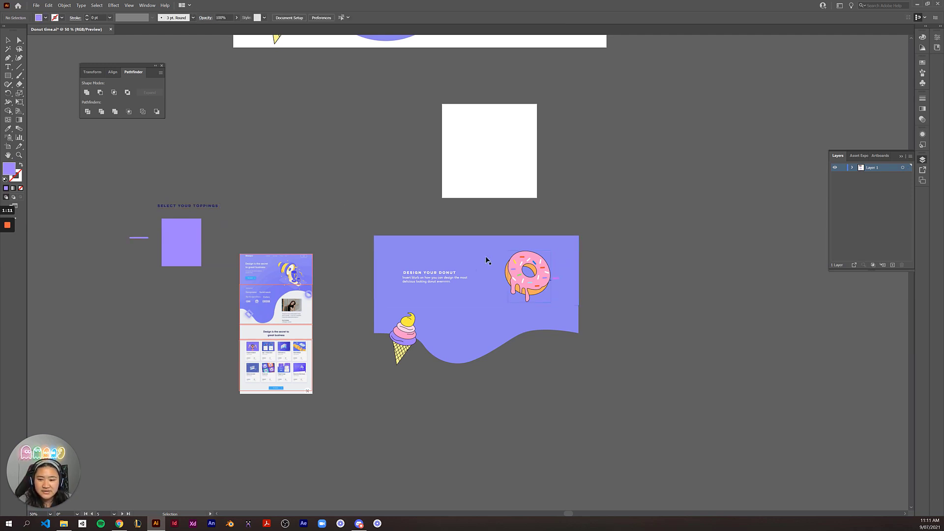
click(8, 147)
drag(486, 393, 580, 479)
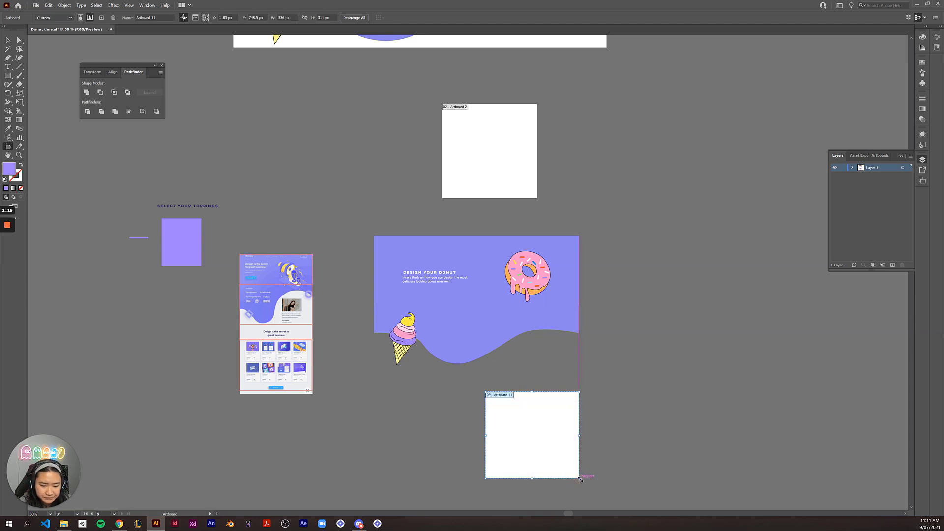
- Resize the new artboard to 500 px wide by 500 px high
double_click(283, 18)
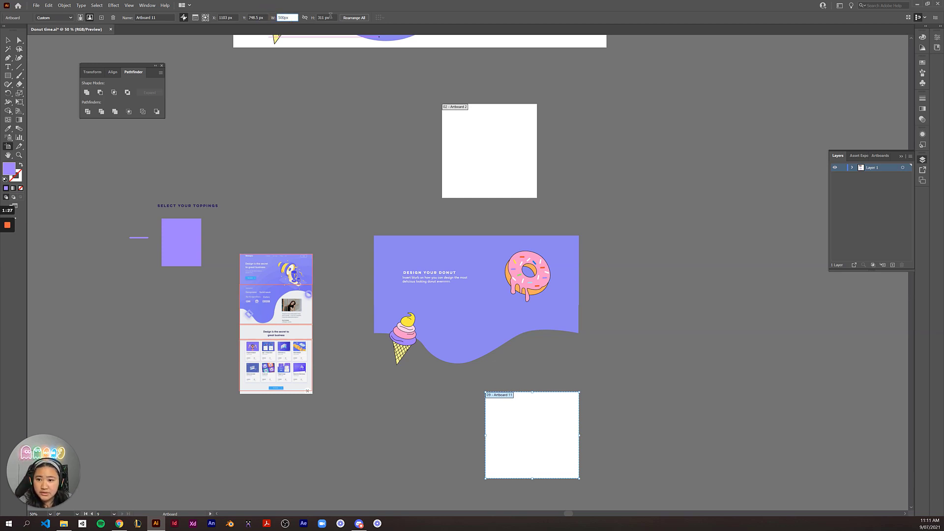
text(500px)
key(Tab)
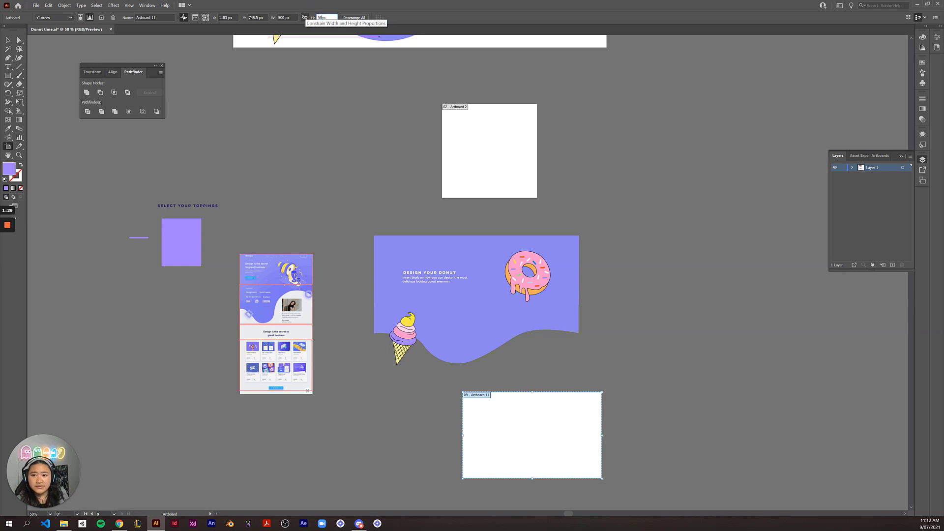
text(500px)
key(Return)
- Move Artboard 11 beside the donut banner and centre it in the view
scroll(495, 390, down, 1)
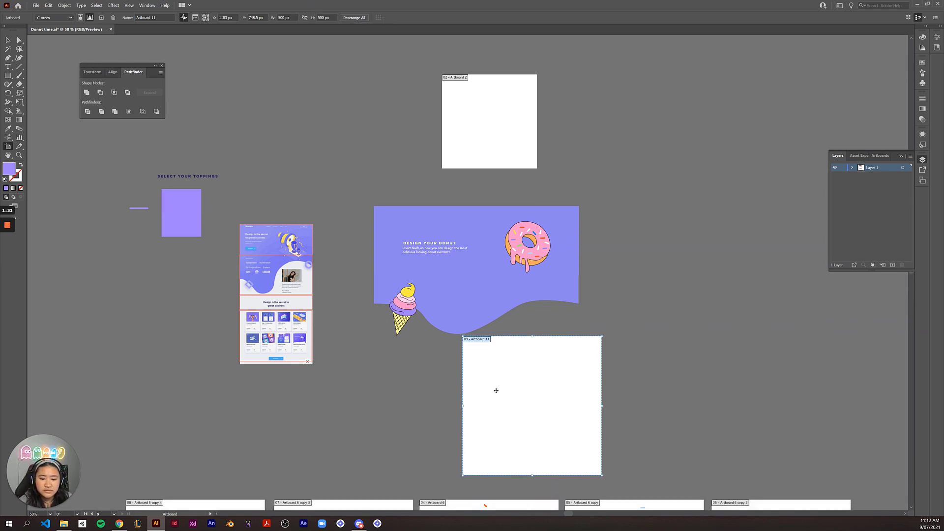
drag(599, 402, 757, 254)
drag(801, 335, 428, 356)
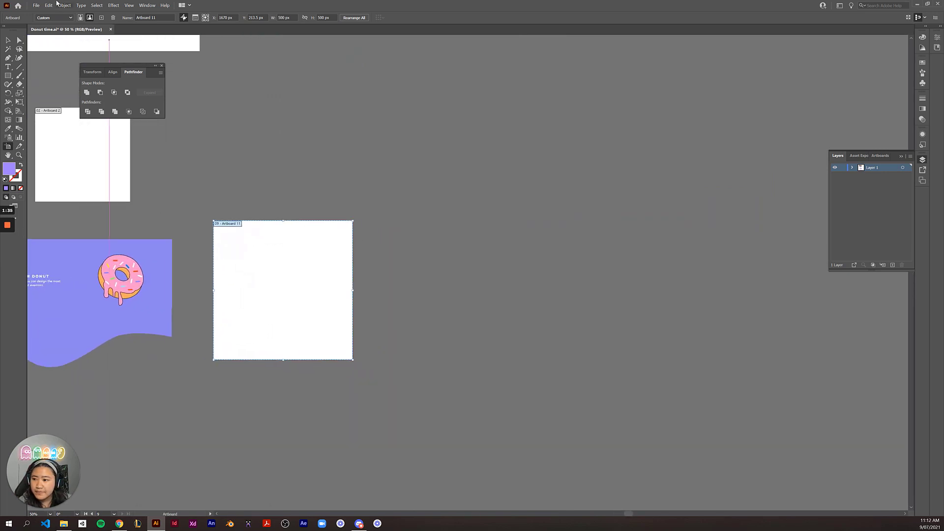
click(8, 40)
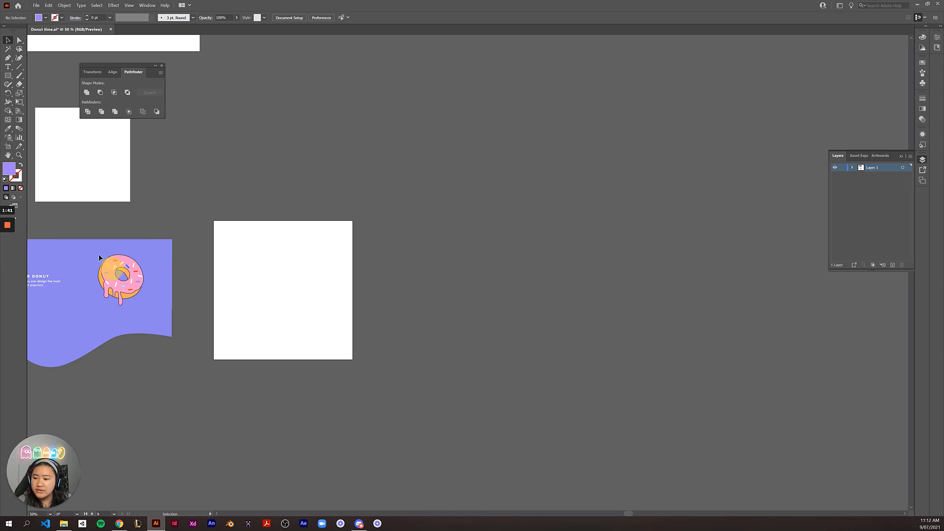
- Place an enlarged copy of the sprinkled donut centred on Artboard 11, filling most of the square
click(79, 239)
click(81, 347)
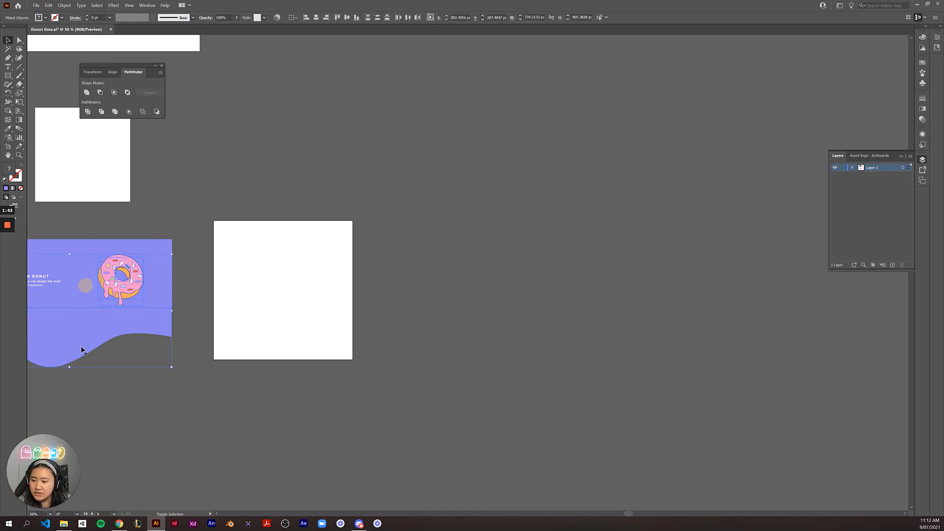
mouse_move(127, 293)
mouse_down()
mouse_move(200, 295)
mouse_move(125, 293)
mouse_up()
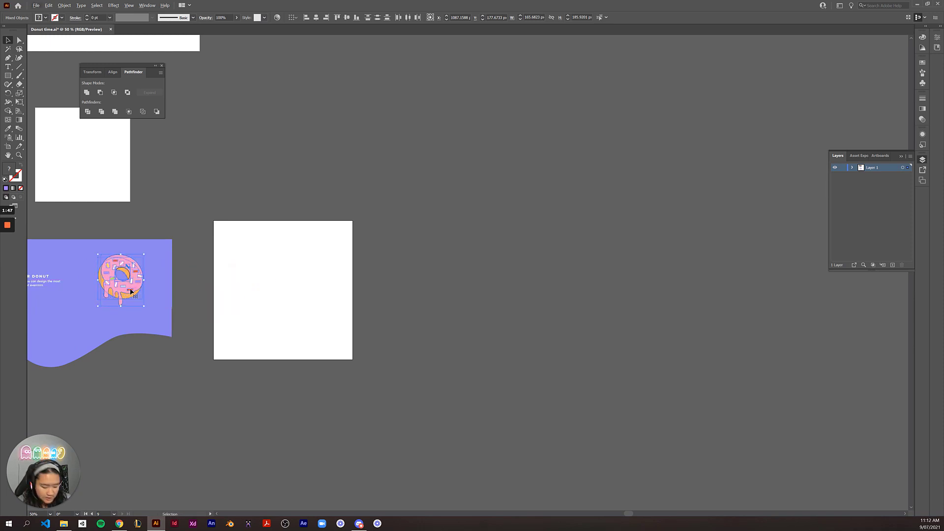
drag(127, 287, 352, 349)
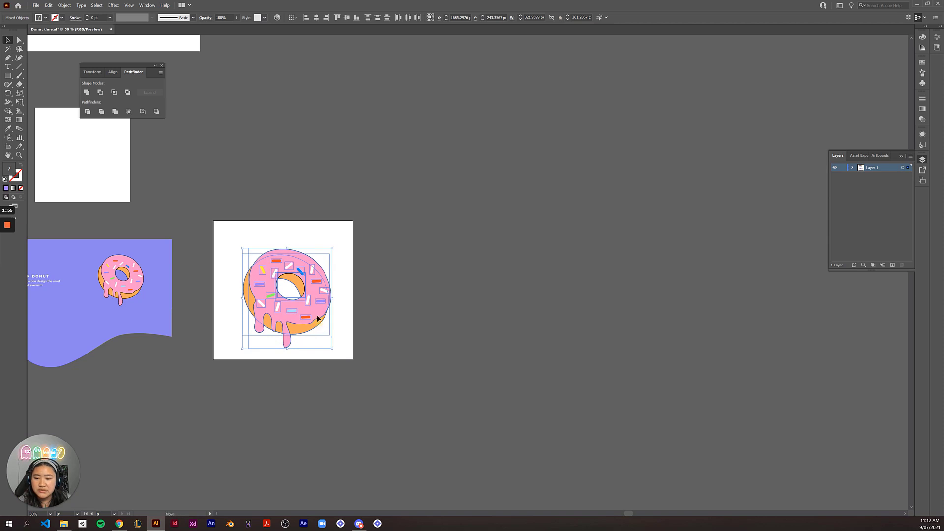
drag(317, 319, 336, 347)
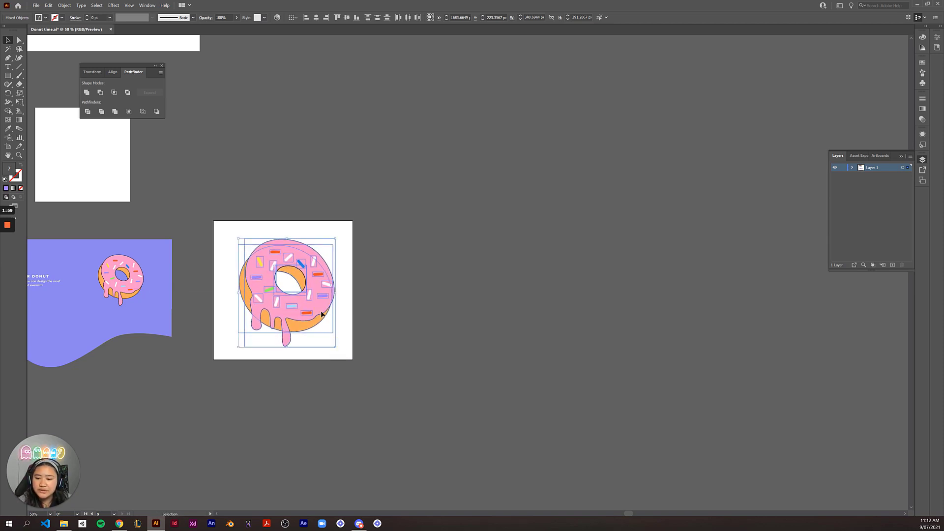
drag(322, 314, 320, 315)
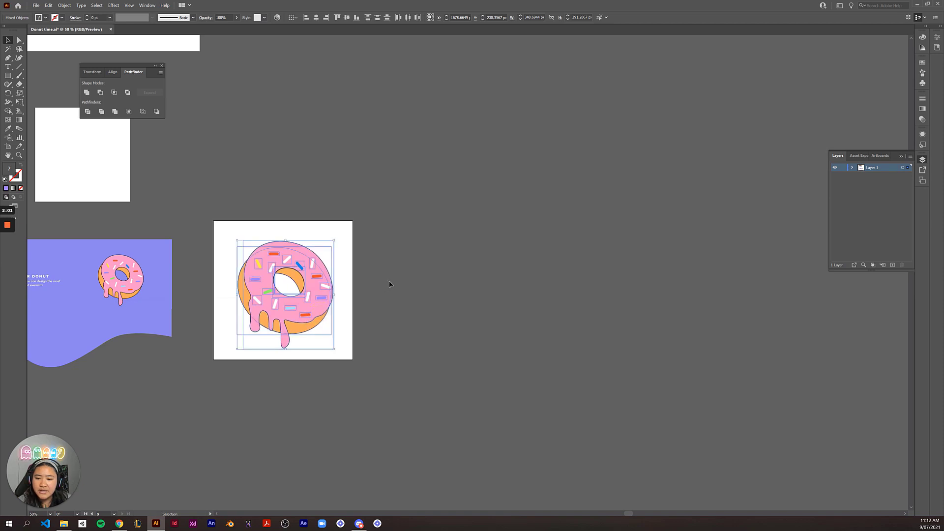
click(390, 284)
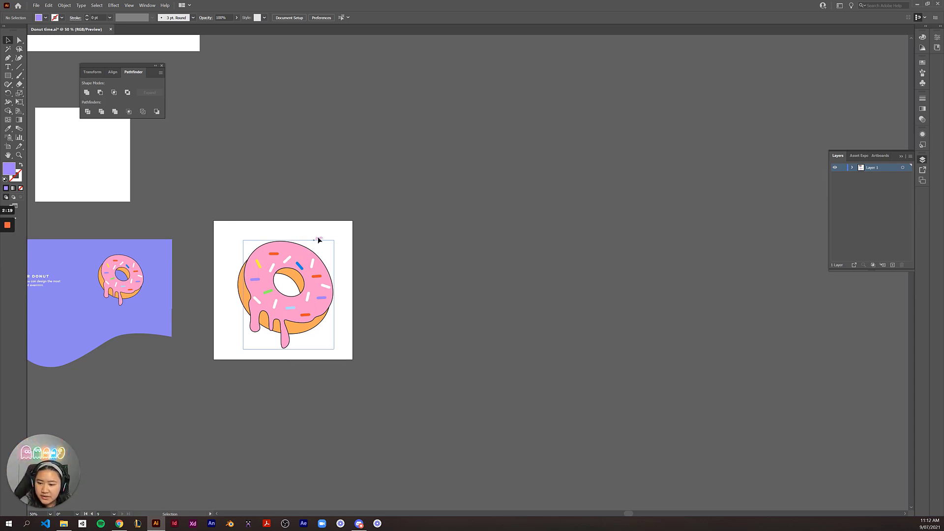
- Pull all twelve sprinkles off the donut copy, scattering them above Artboard 11 to leave plain pink glaze
drag(274, 253, 278, 206)
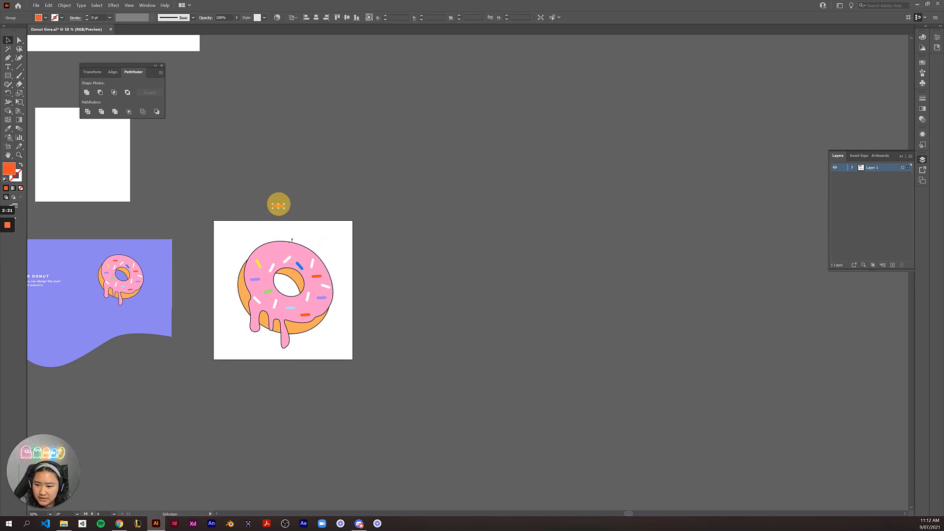
drag(290, 265, 314, 184)
drag(313, 263, 292, 201)
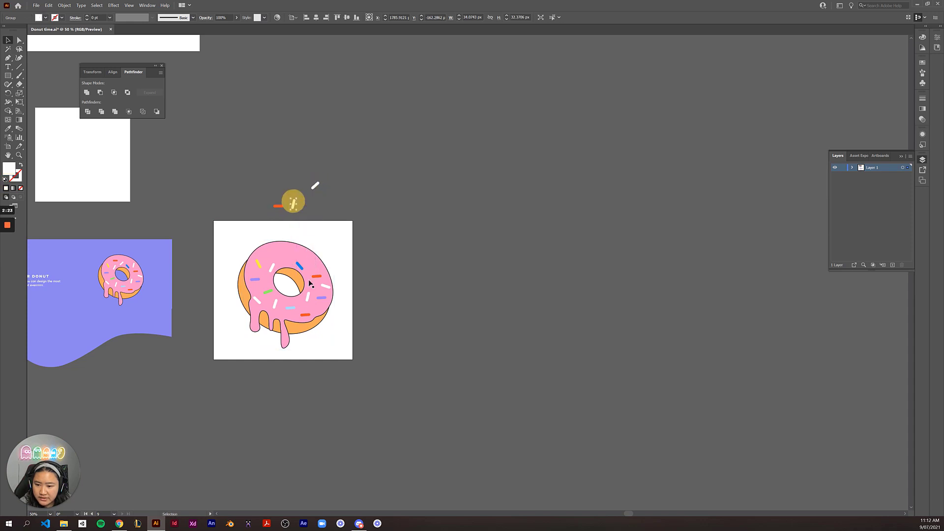
drag(318, 280, 277, 182)
drag(300, 266, 293, 183)
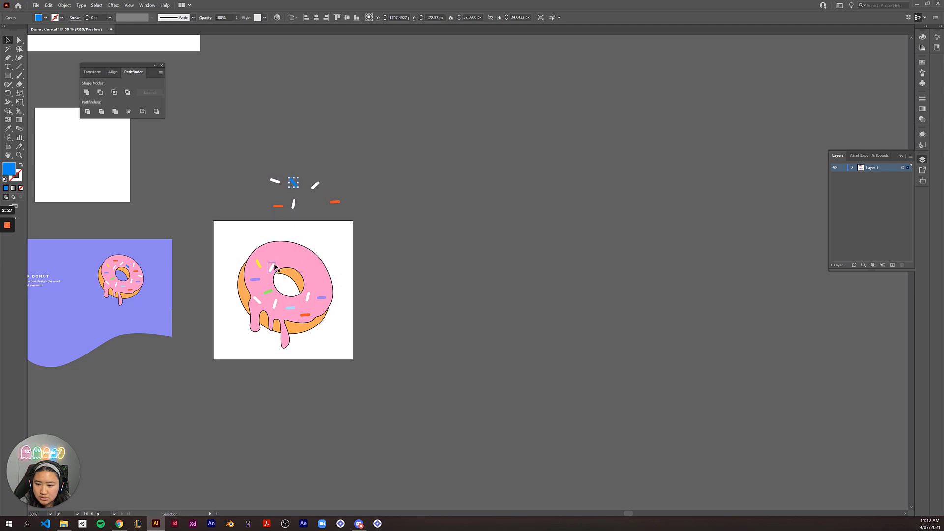
drag(259, 264, 257, 189)
drag(258, 261, 233, 210)
drag(269, 292, 308, 210)
drag(308, 297, 354, 201)
drag(290, 308, 260, 175)
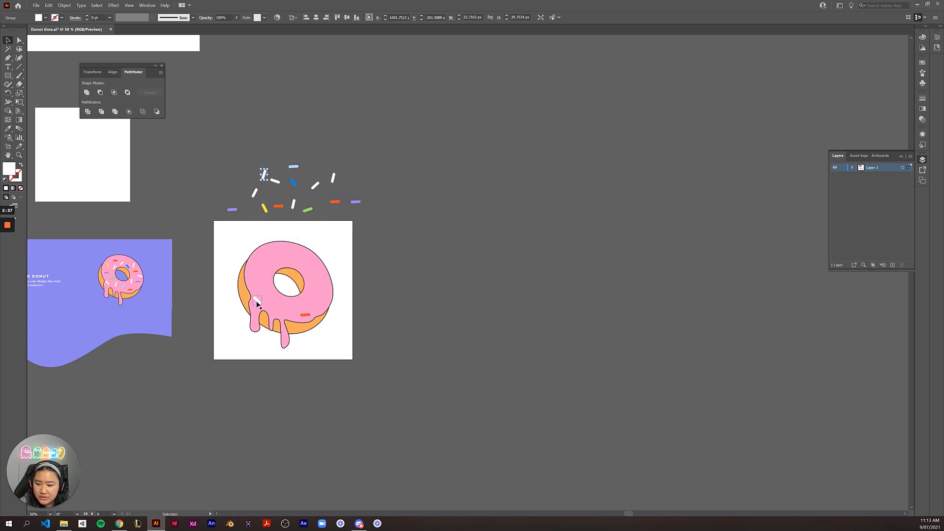
drag(257, 301, 241, 190)
drag(301, 315, 279, 159)
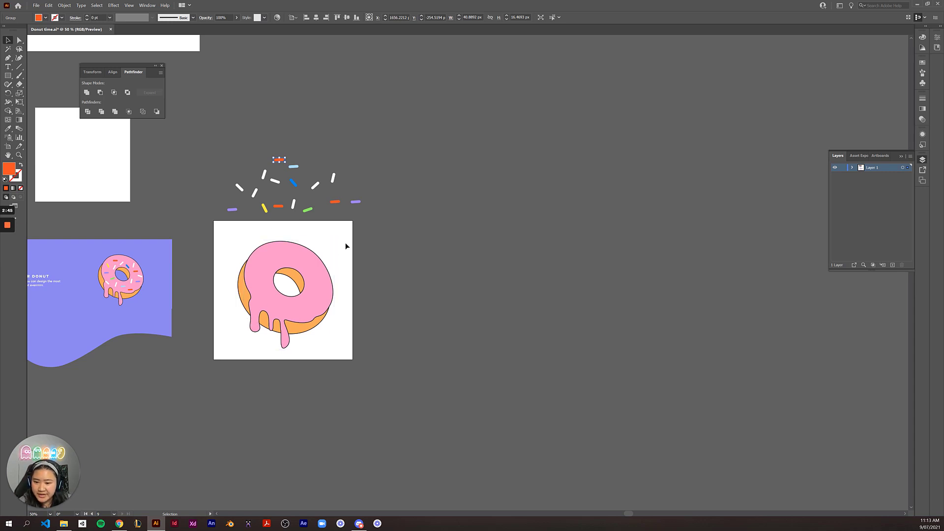
click(9, 147)
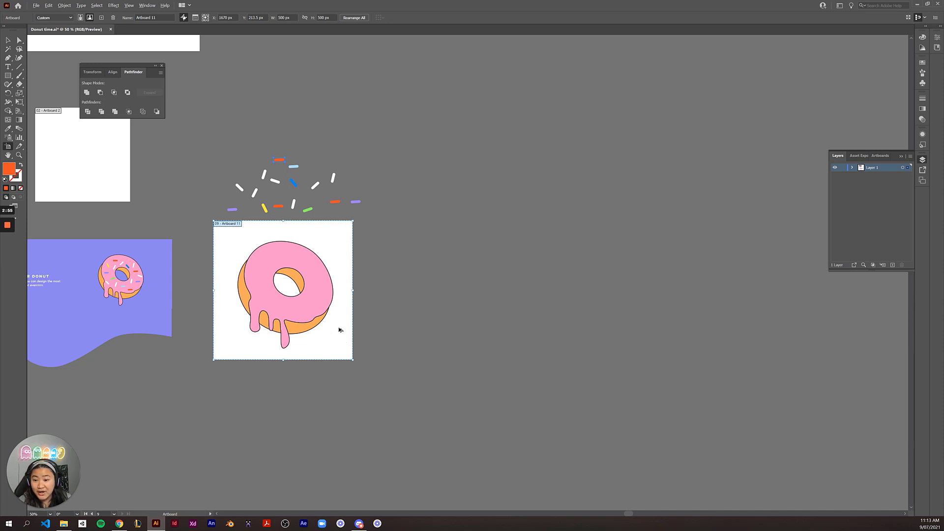
- Duplicate the plain donut artboard to its right
drag(340, 330, 482, 328)
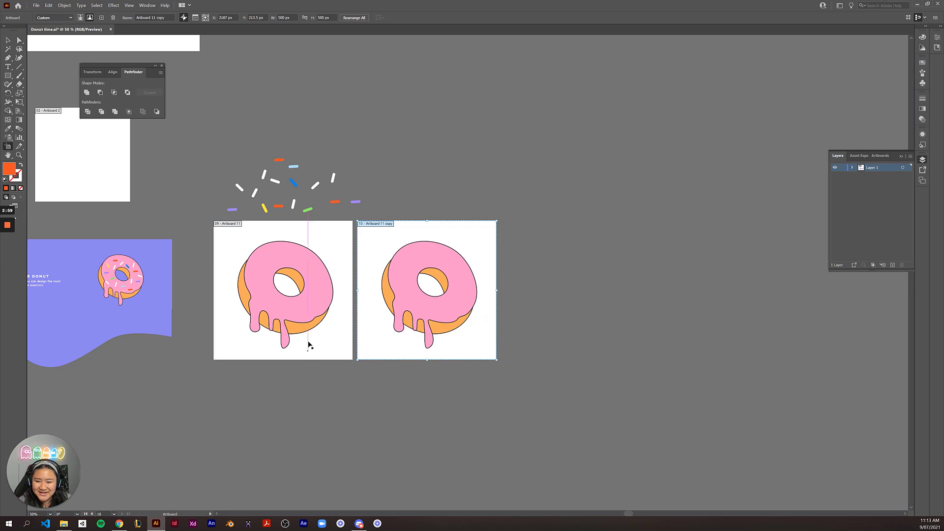
key(y)
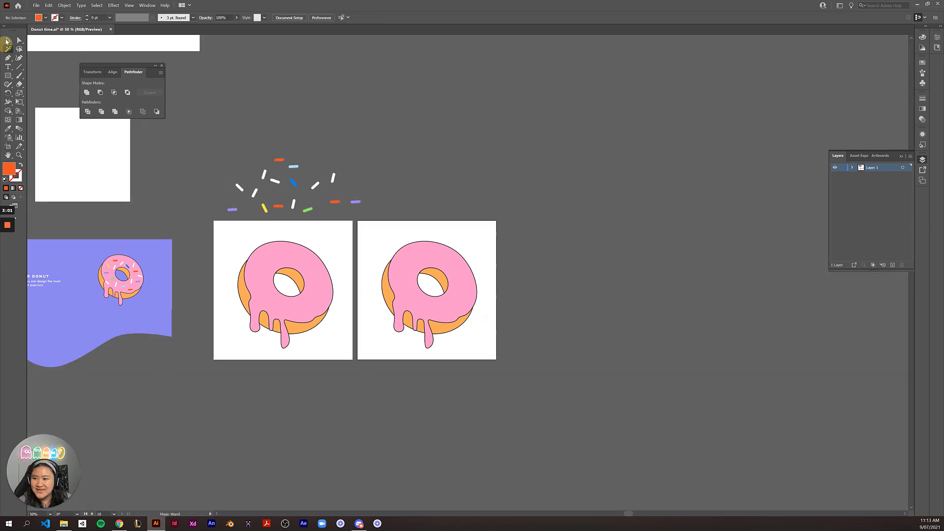
click(8, 40)
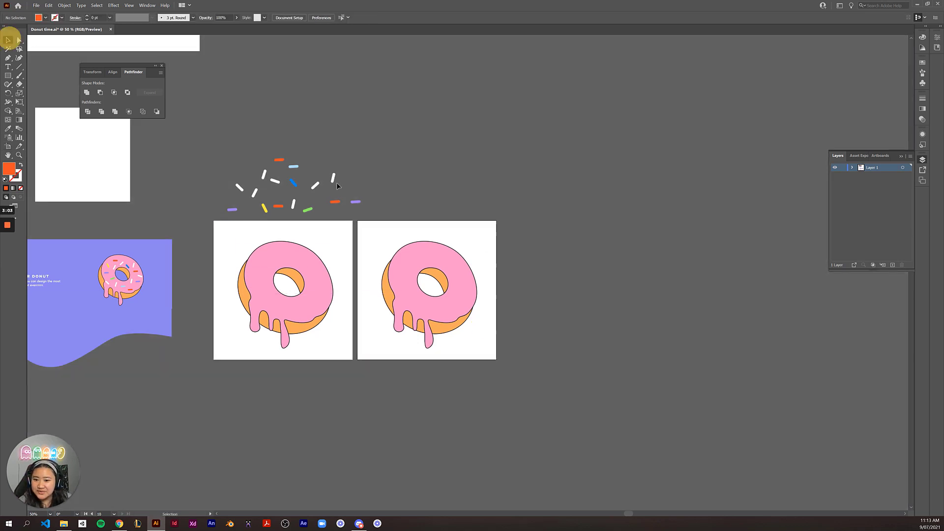
- Rotate the donut on the second artboard by roughly 15°
drag(374, 232, 508, 347)
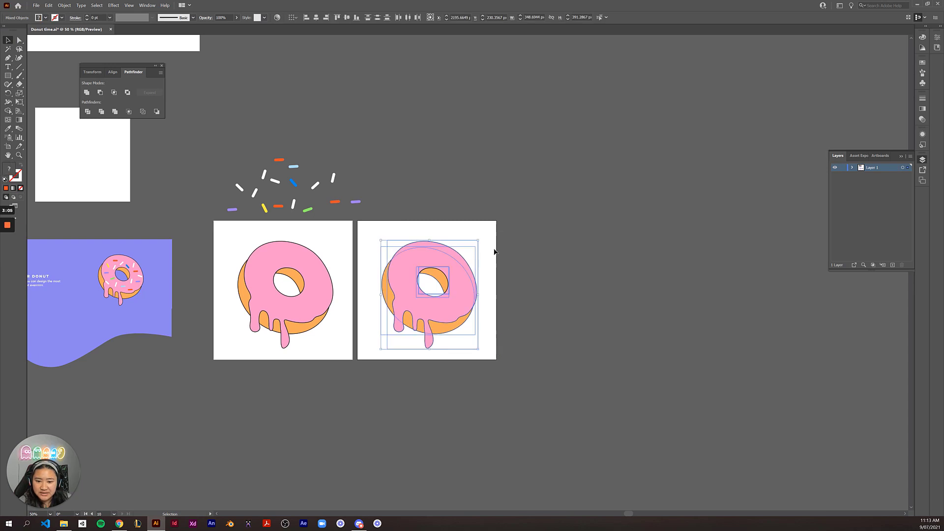
drag(480, 238, 471, 234)
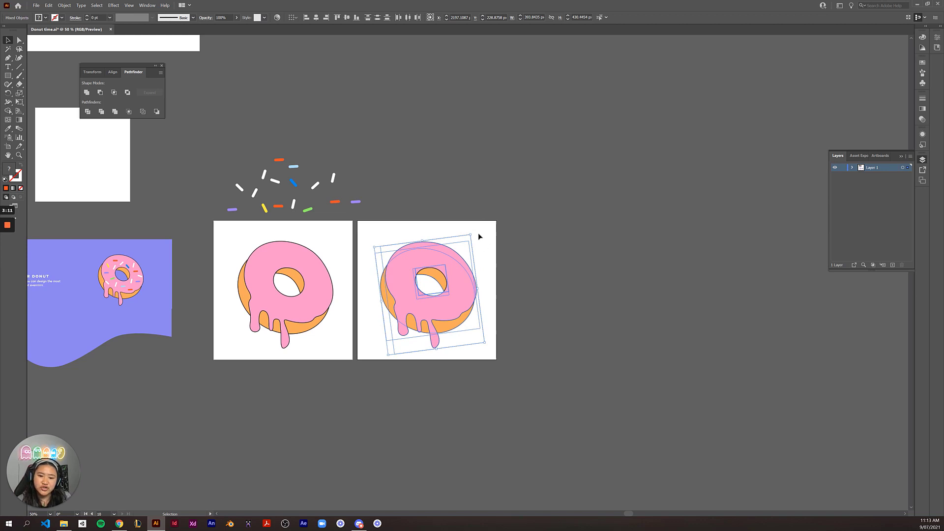
mouse_move(473, 233)
mouse_down()
mouse_move(313, 229)
mouse_move(479, 240)
mouse_move(466, 224)
mouse_up()
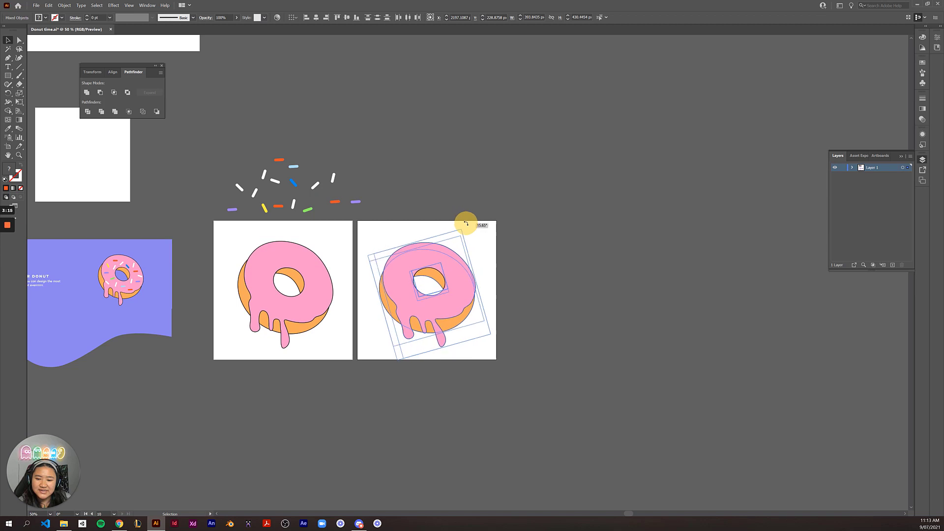
click(497, 202)
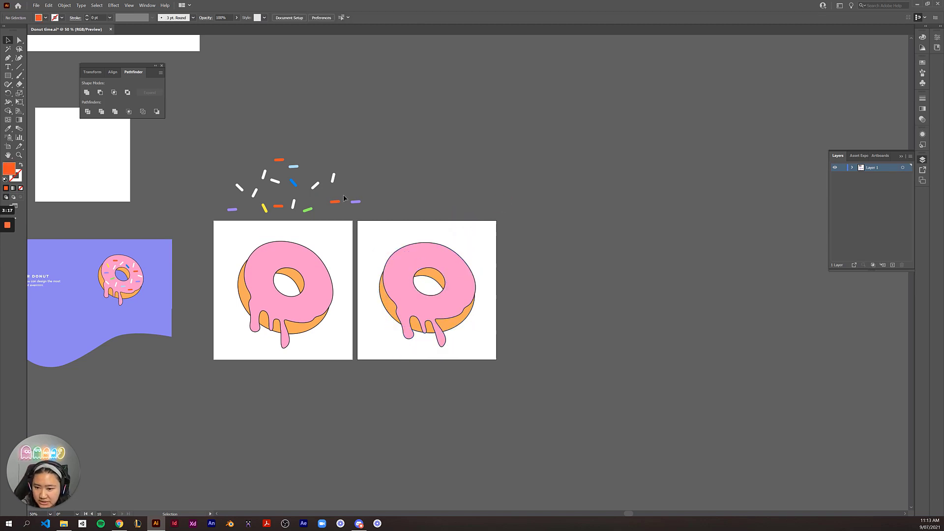
- Move a white, a purple and an orange sprinkle from the cluster onto the second donut
drag(333, 185, 454, 191)
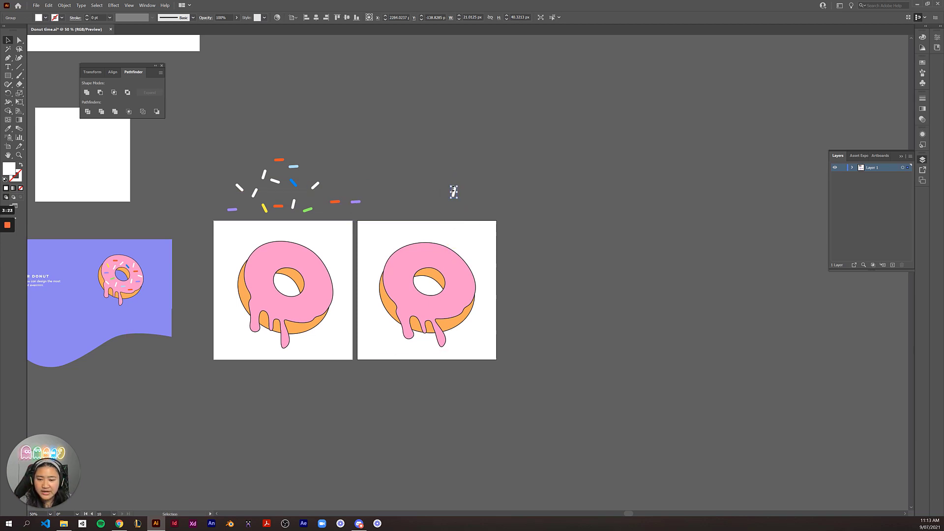
click(463, 163)
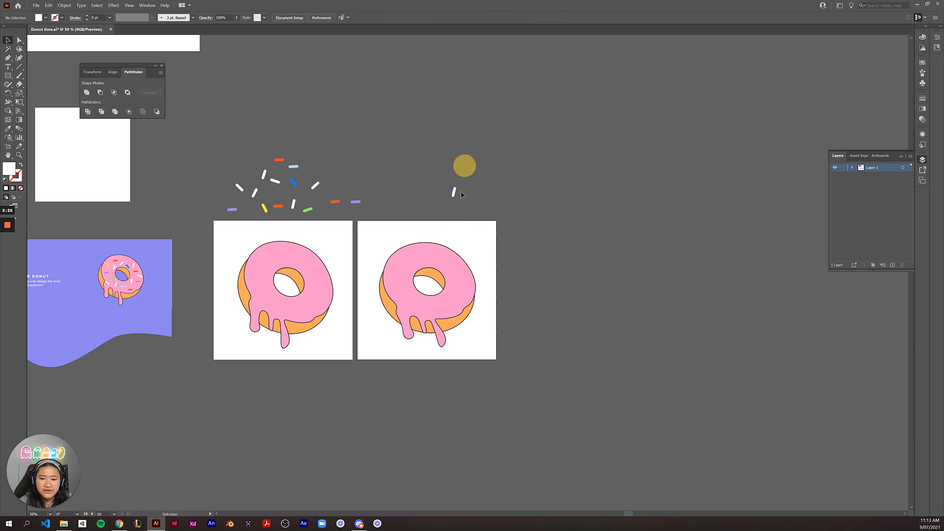
drag(452, 197, 407, 258)
click(466, 207)
click(390, 172)
drag(359, 202, 449, 229)
click(468, 193)
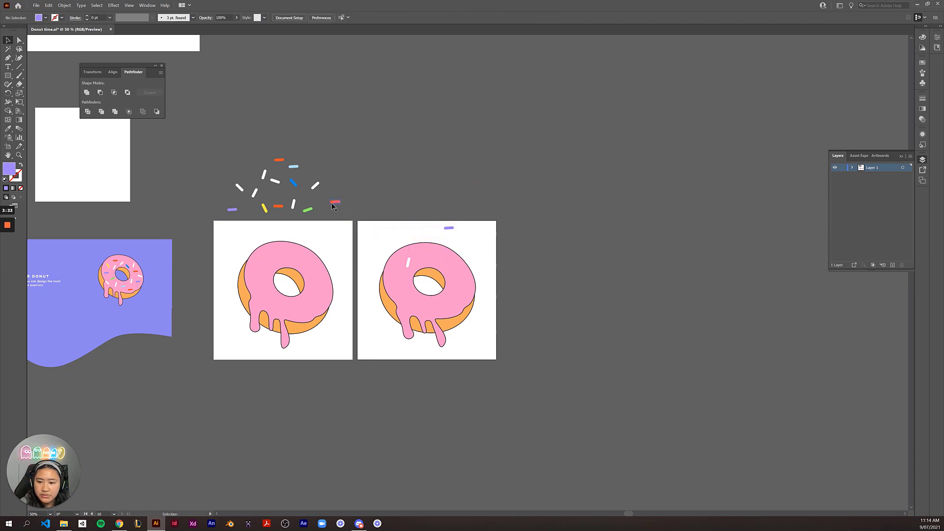
drag(334, 202, 419, 242)
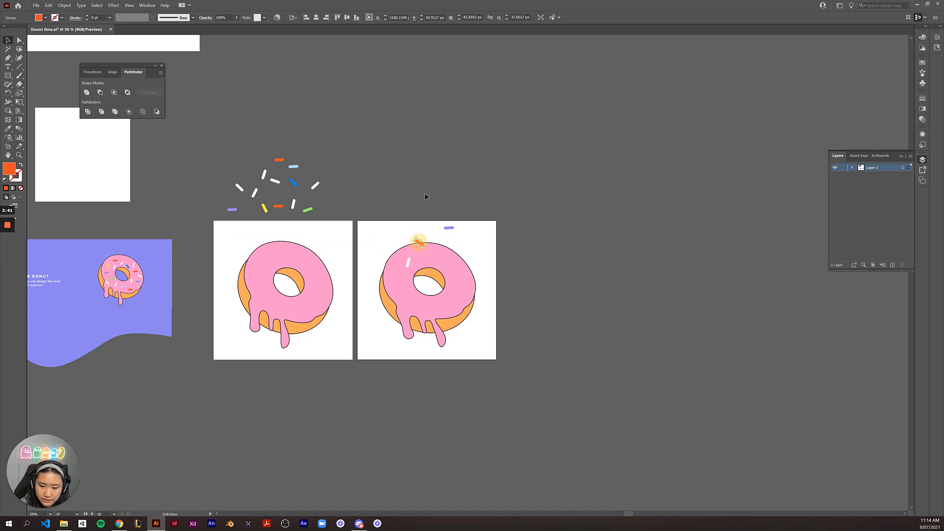
click(423, 193)
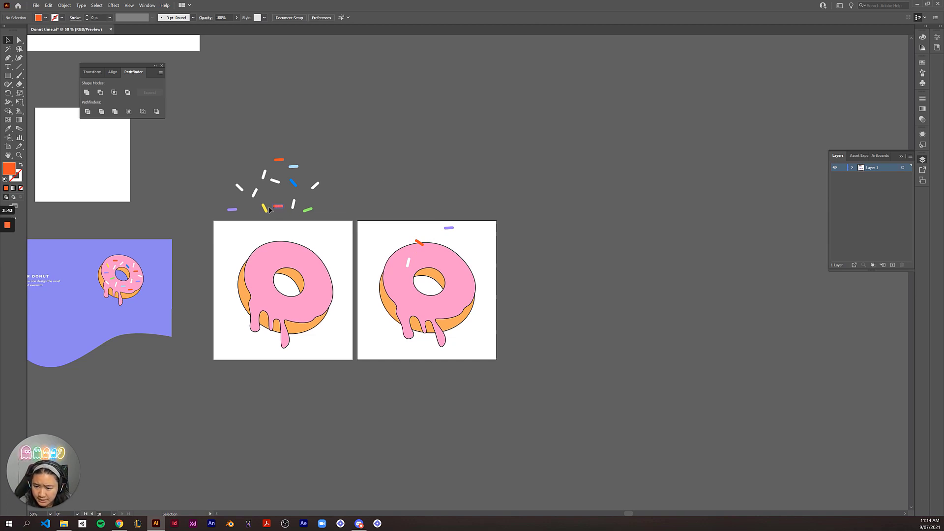
- Place a more upright yellow sprinkle and one more sprinkle on the second donut's icing
drag(266, 209, 481, 259)
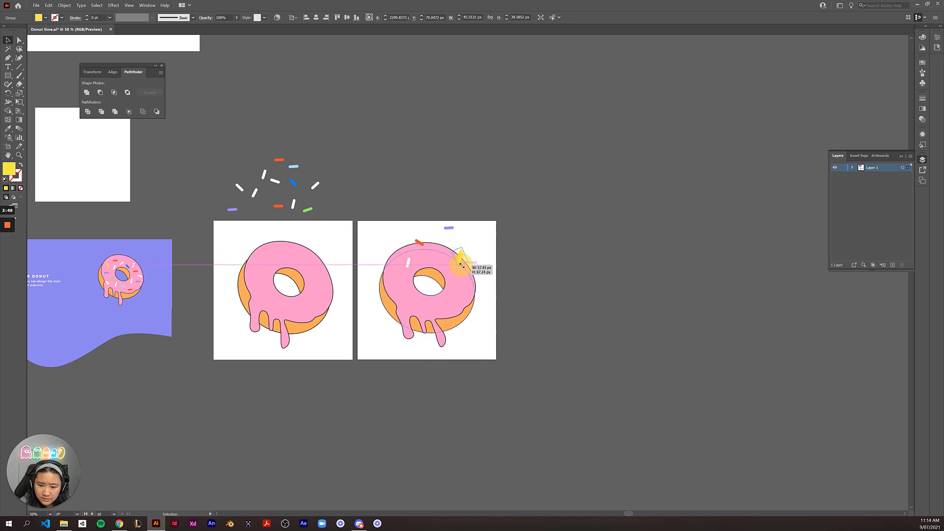
drag(459, 254, 457, 263)
mouse_move(463, 255)
mouse_down()
mouse_move(446, 249)
mouse_move(455, 275)
mouse_move(439, 295)
mouse_move(448, 261)
mouse_up()
click(516, 249)
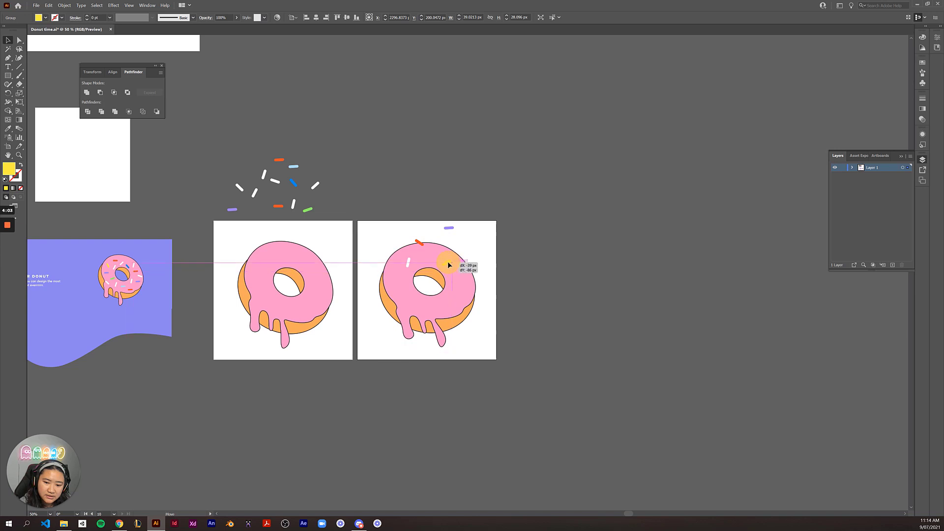
click(559, 231)
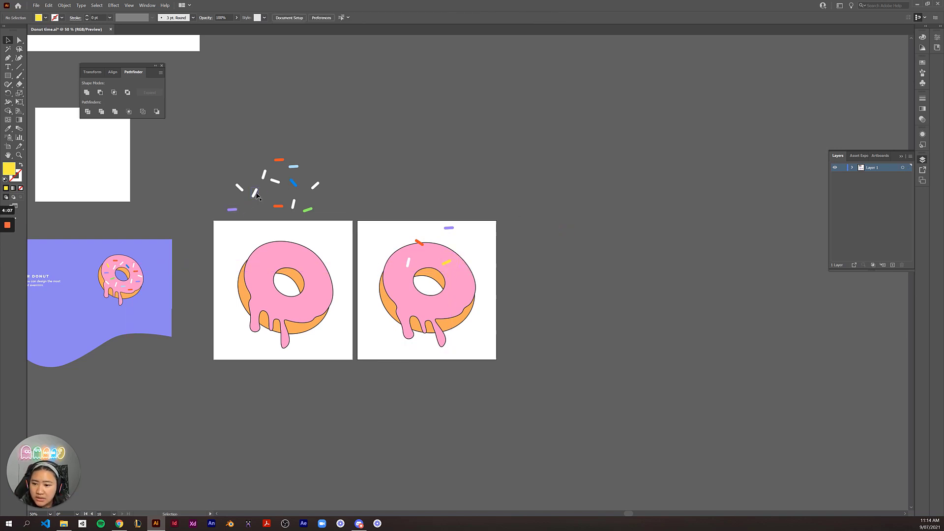
drag(256, 195, 482, 323)
click(567, 305)
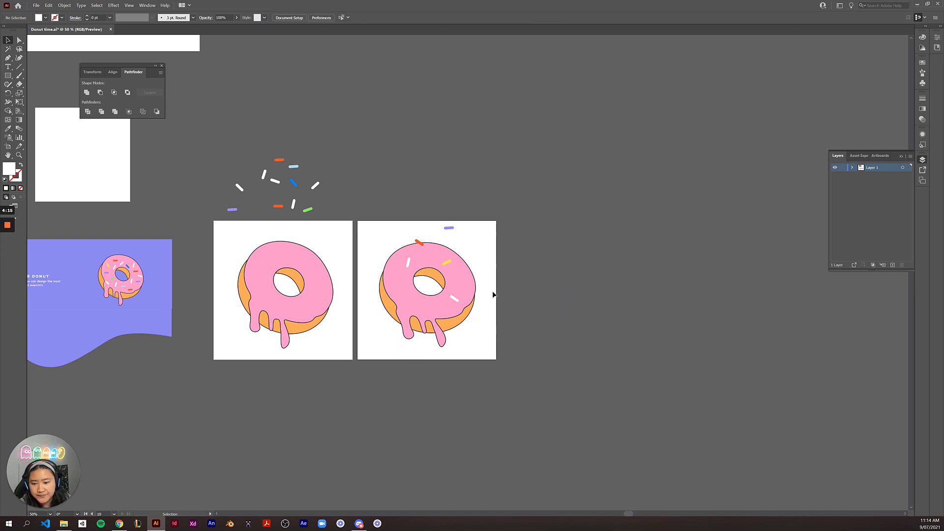
- Copy Artboard 11 copy to its right, creating Artboard 11 copy 2
click(8, 146)
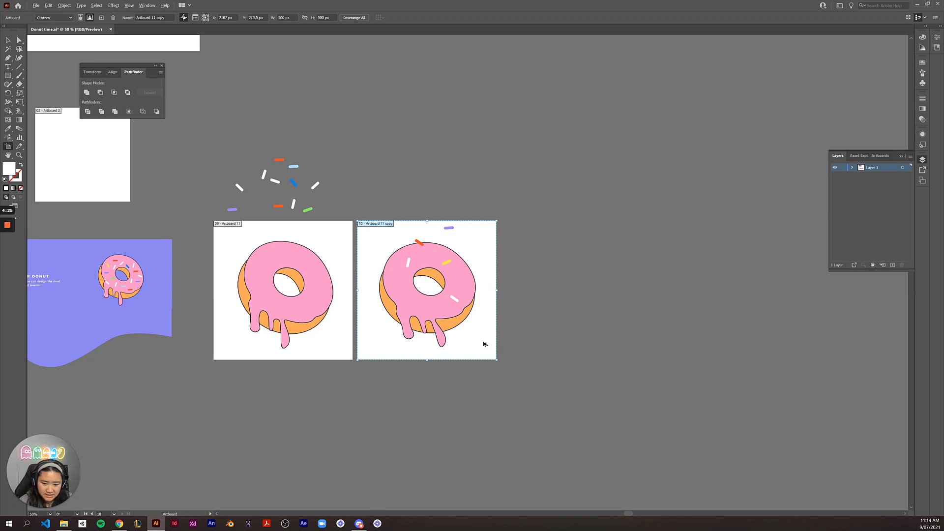
drag(482, 344, 627, 344)
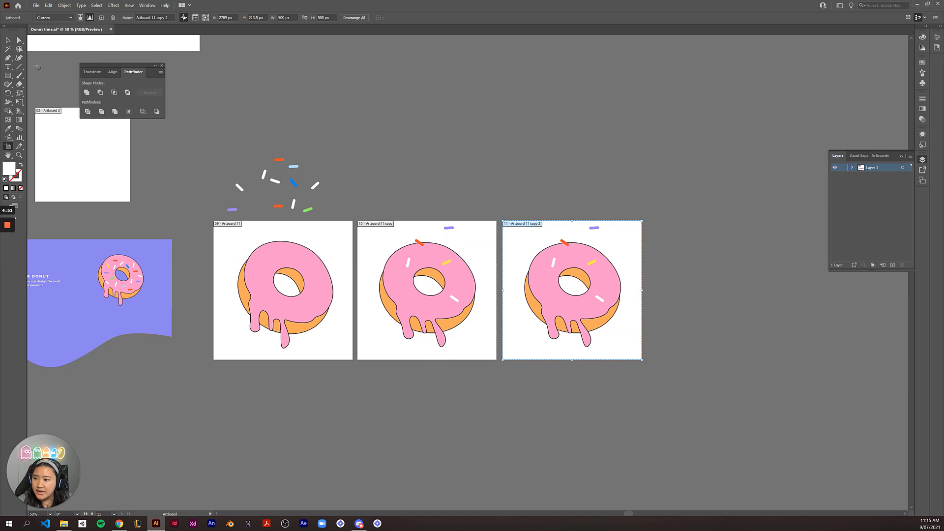
- Lower the orange sprinkle and add blue, light-blue and purple sprinkles to the third donut's icing
click(8, 40)
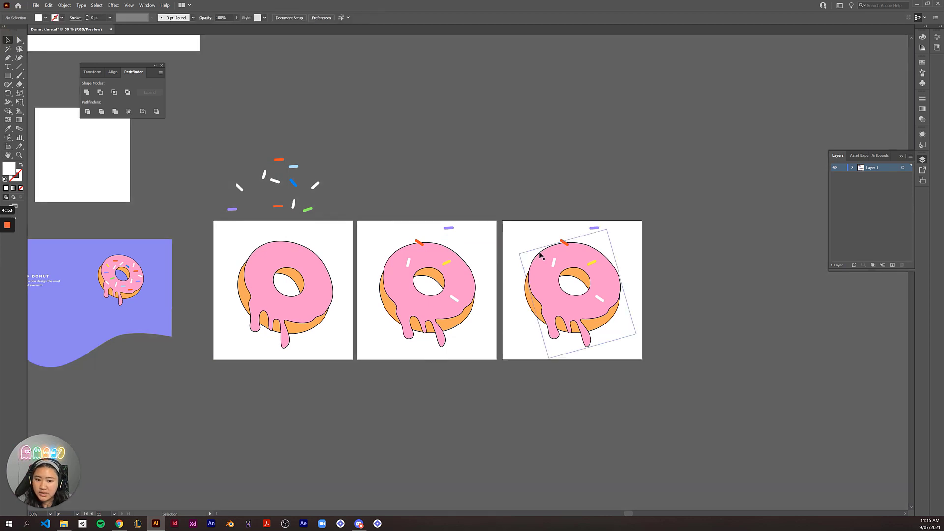
click(566, 243)
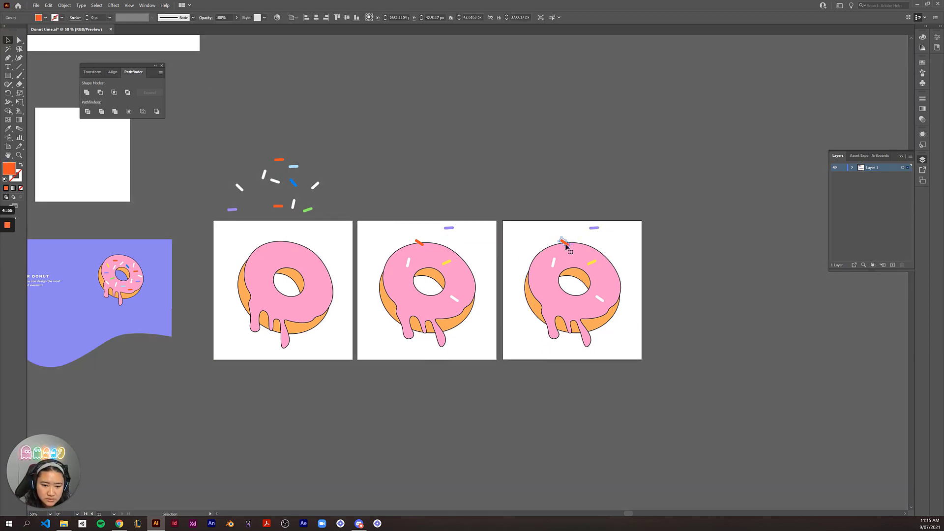
drag(573, 250, 607, 285)
click(674, 202)
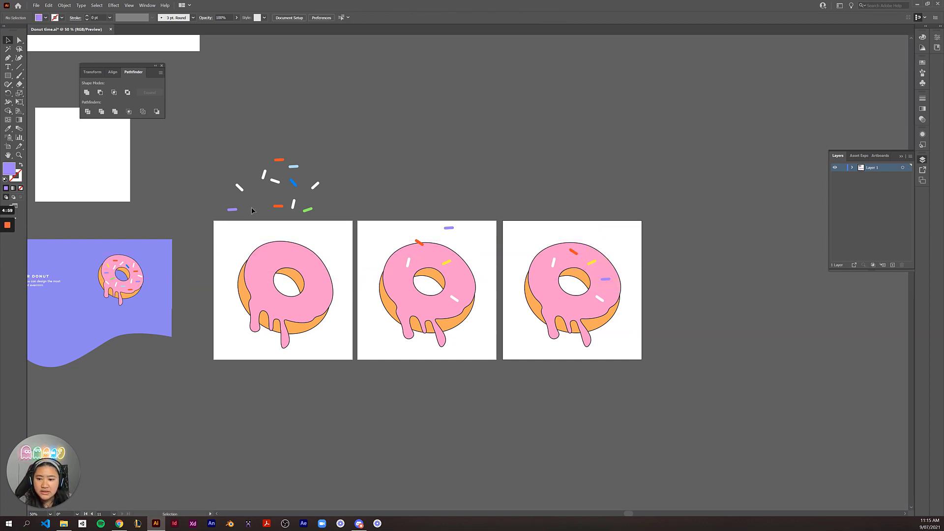
drag(295, 186, 534, 260)
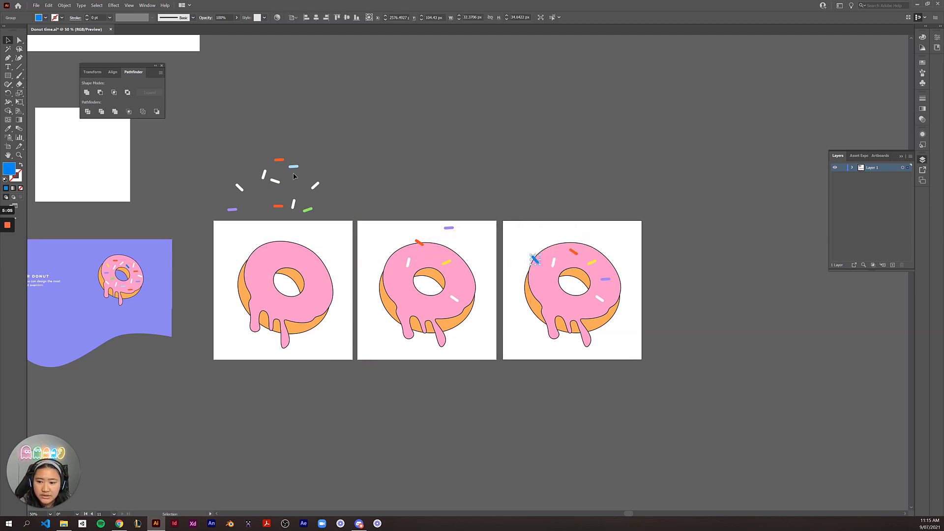
drag(292, 169, 569, 237)
click(577, 162)
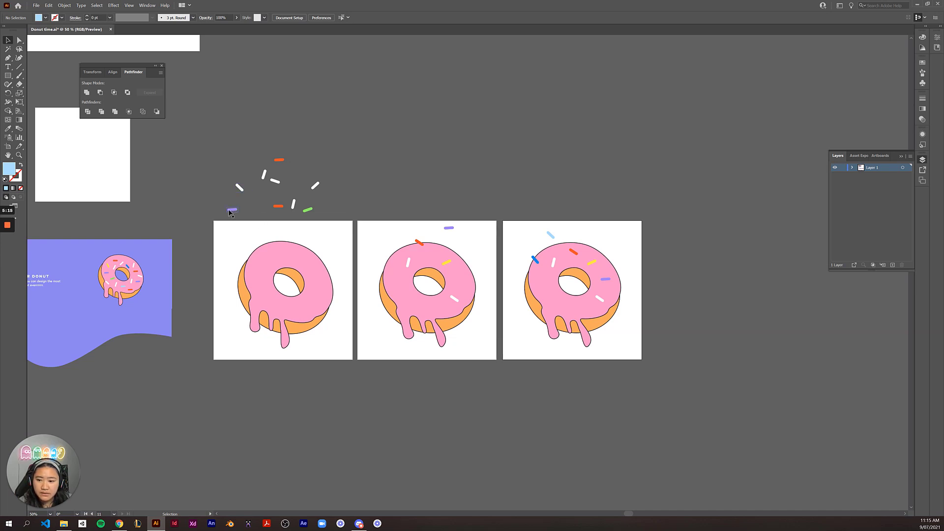
drag(230, 212, 590, 250)
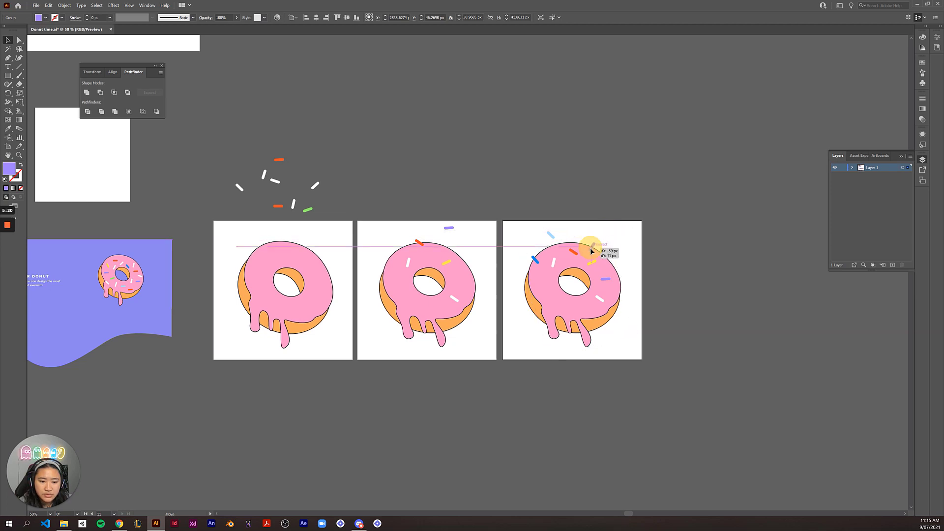
click(702, 255)
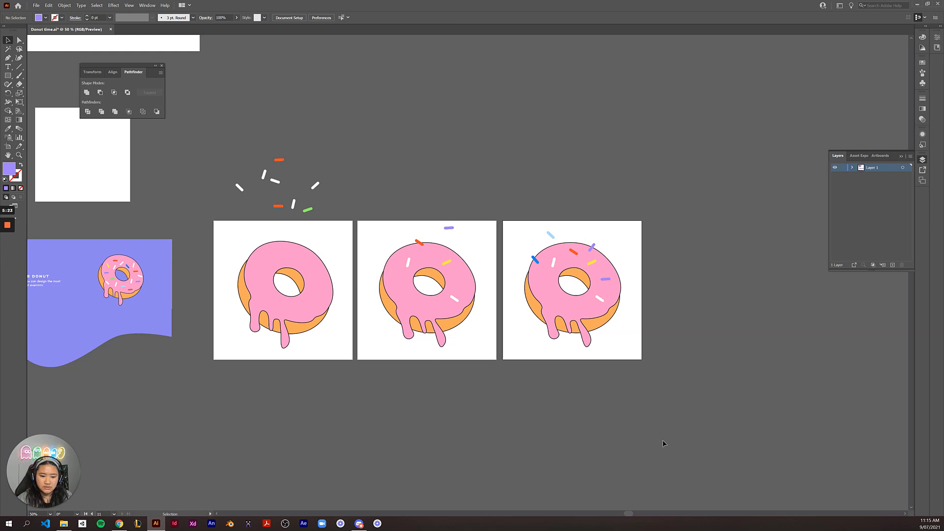
click(9, 147)
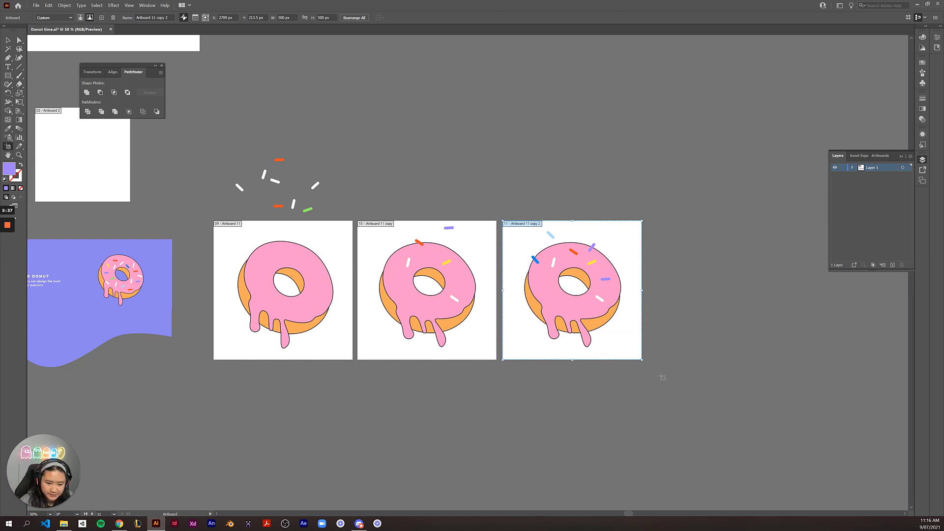
- Duplicate the third donut artboard into a fourth on its right
drag(617, 337, 759, 331)
scroll(746, 379, right, 5)
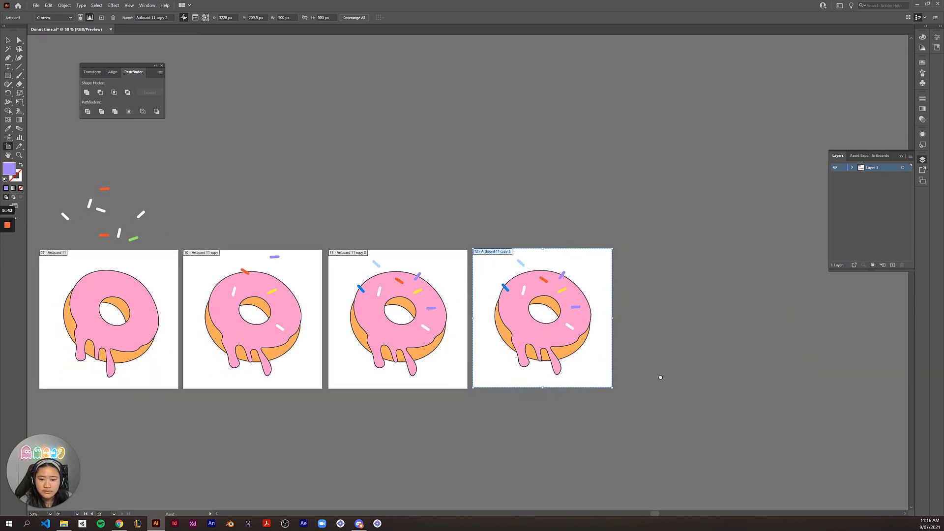
click(7, 39)
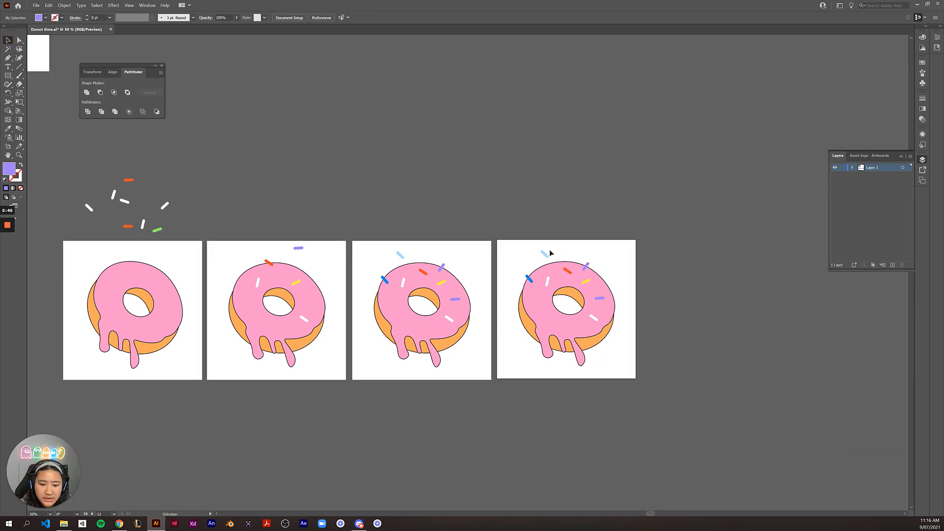
- Shift the dark-blue and light-blue sprinkles further down the fourth donut's icing
drag(528, 280, 534, 299)
drag(545, 257, 572, 332)
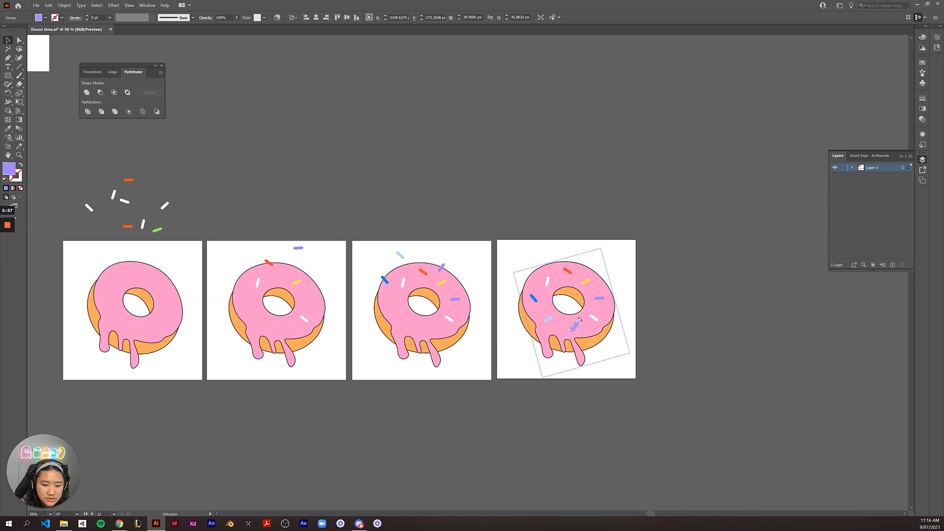
click(581, 187)
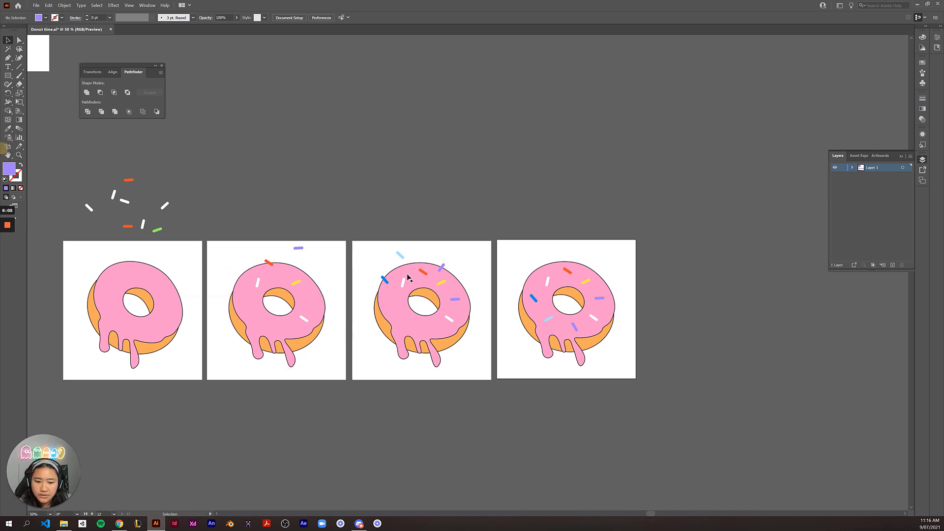
- Duplicate the fourth donut artboard into a fifth beside it
click(7, 147)
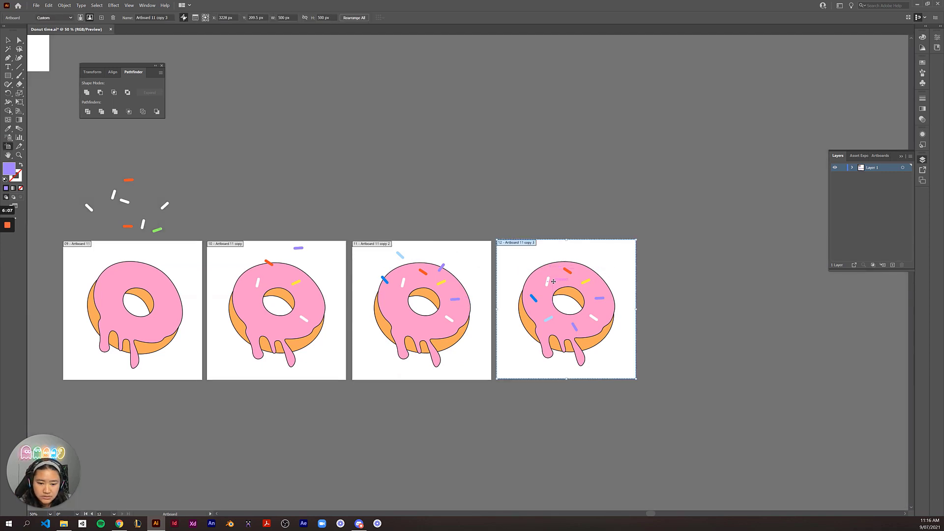
drag(542, 305, 688, 308)
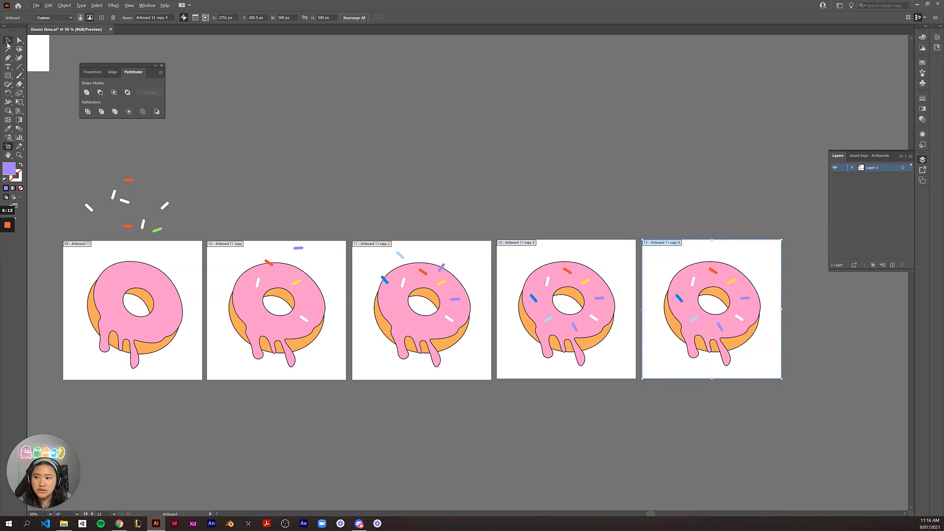
click(8, 40)
- Move white, orange and green sprinkles from the loose pile onto the fifth donut's top
drag(164, 211, 672, 281)
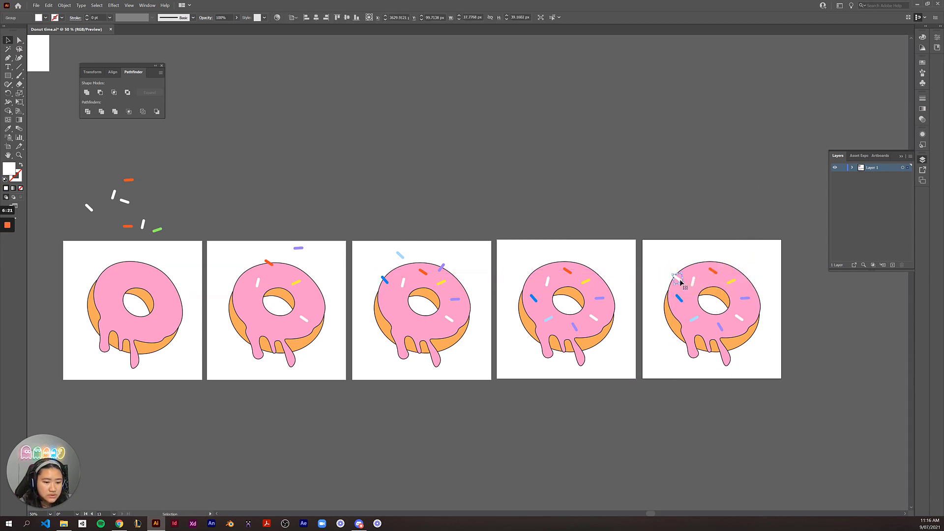
click(677, 191)
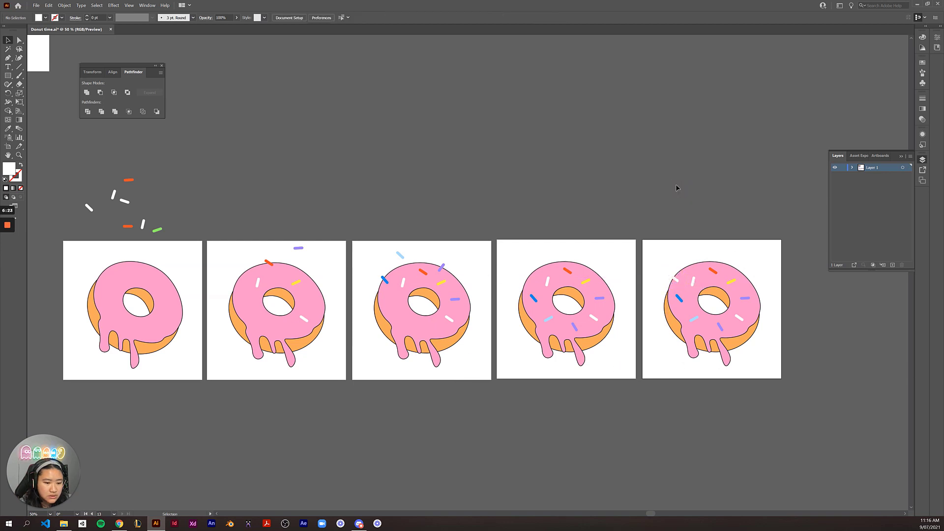
drag(129, 180, 753, 279)
click(701, 147)
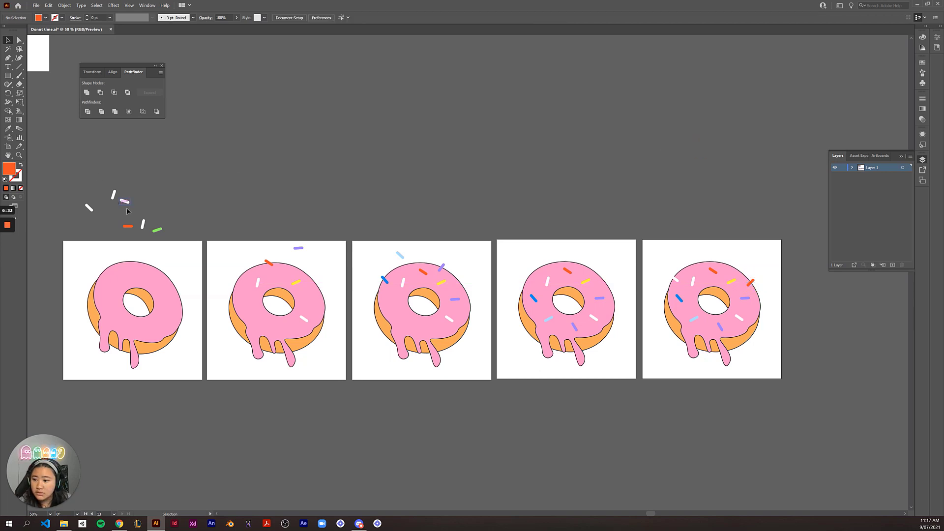
drag(157, 229, 694, 255)
click(695, 185)
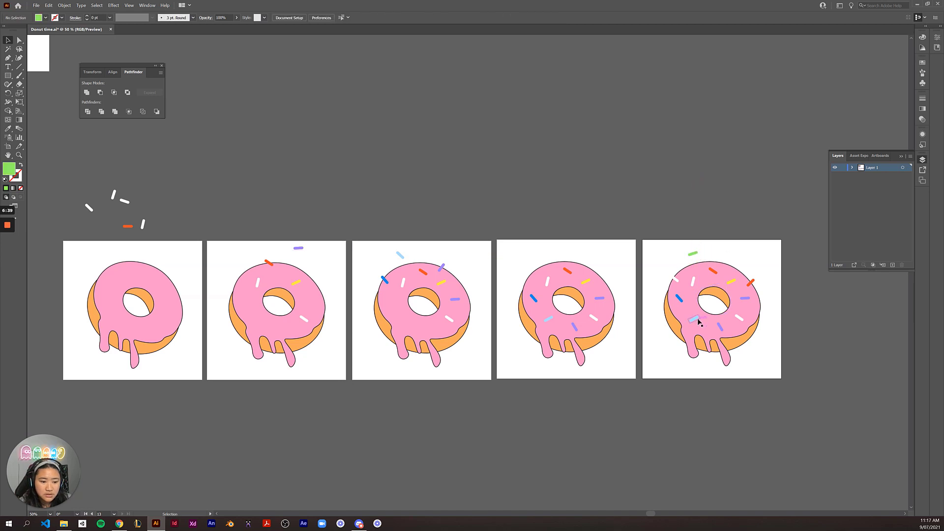
- Tilt the light-blue sprinkle upward and add a copy of the purple sprinkle up and to the right
drag(699, 321, 727, 238)
click(735, 205)
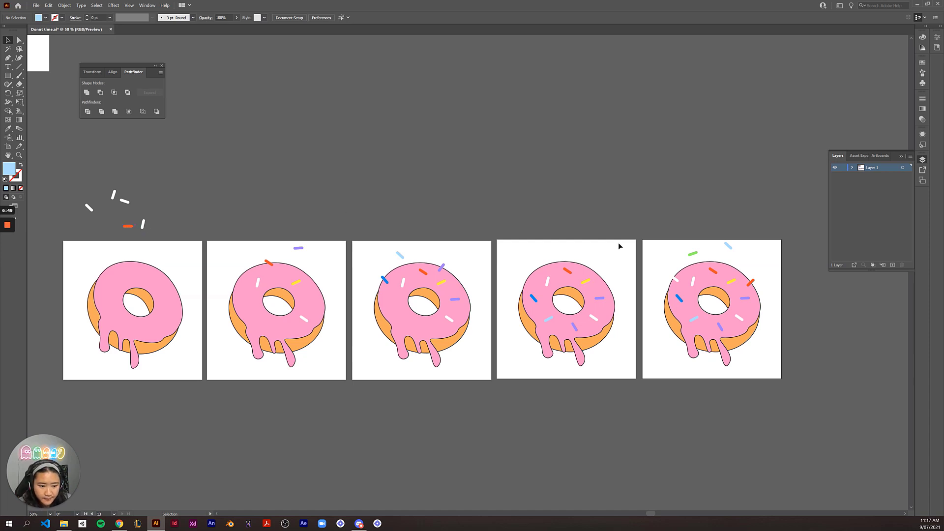
drag(723, 325, 729, 268)
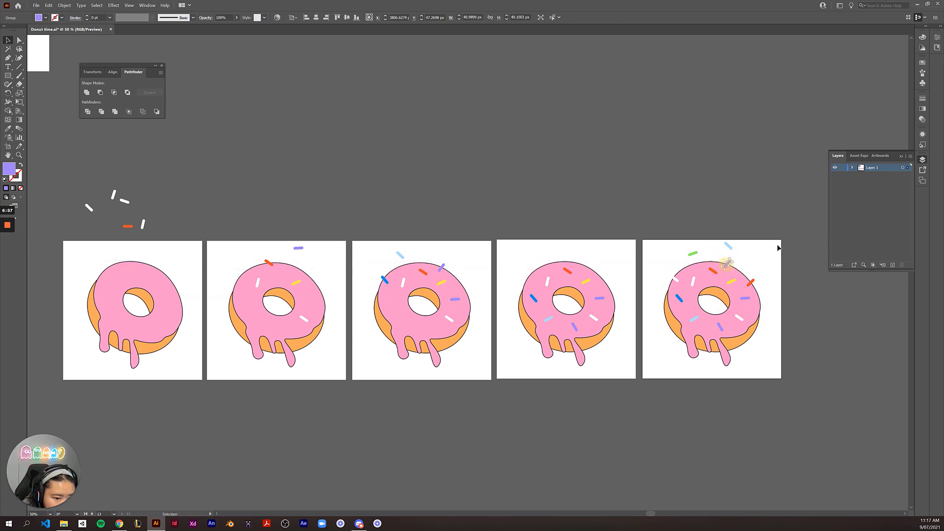
click(779, 248)
click(812, 302)
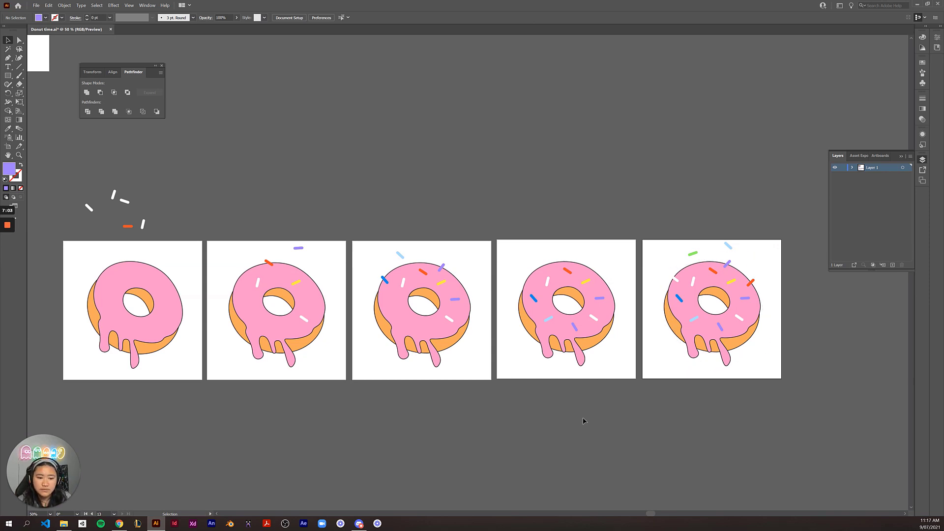
click(7, 146)
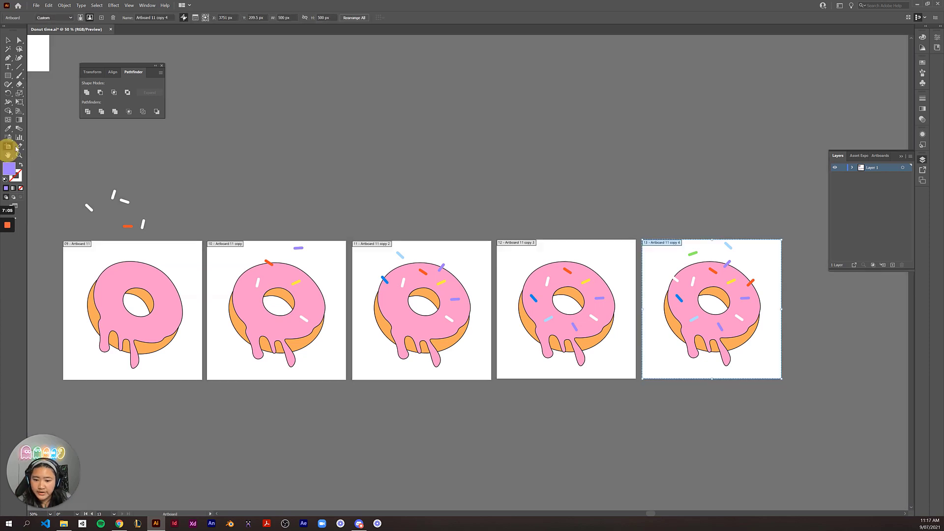
- Duplicate the fifth donut artboard as a sixth, lowering its green sprinkle and copying the purple one downward
drag(695, 338, 838, 338)
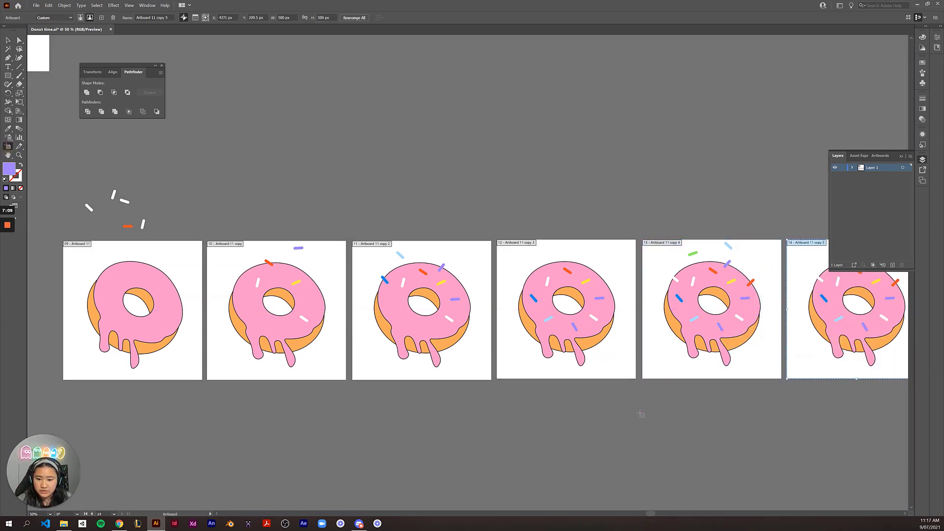
scroll(362, 474, right, 10)
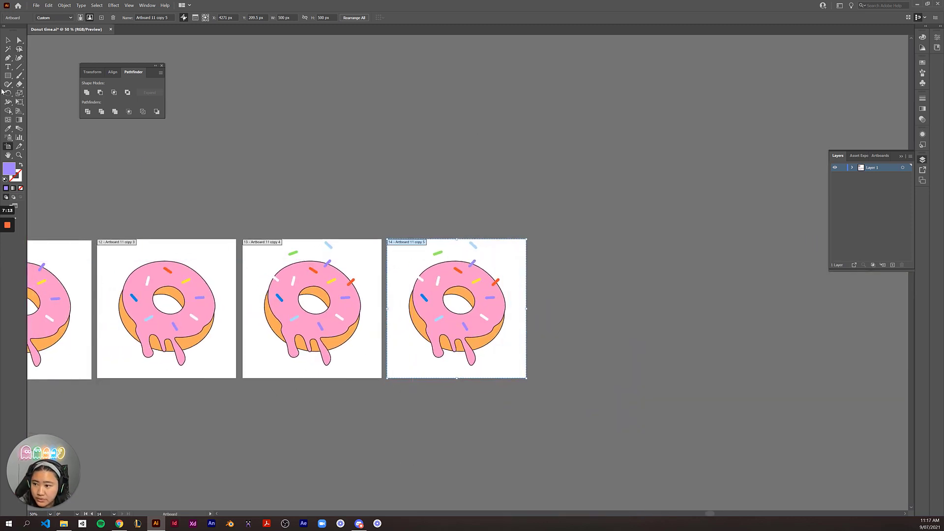
click(8, 40)
drag(435, 260, 438, 311)
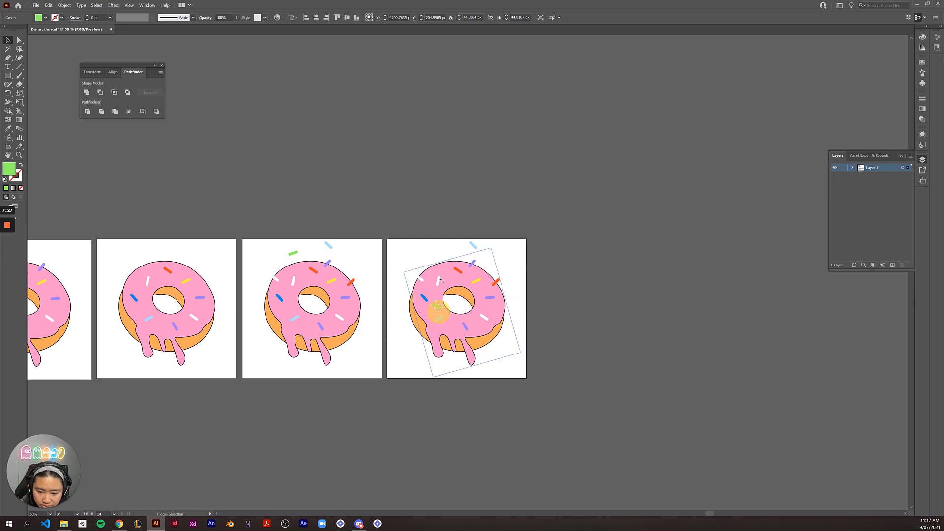
click(441, 173)
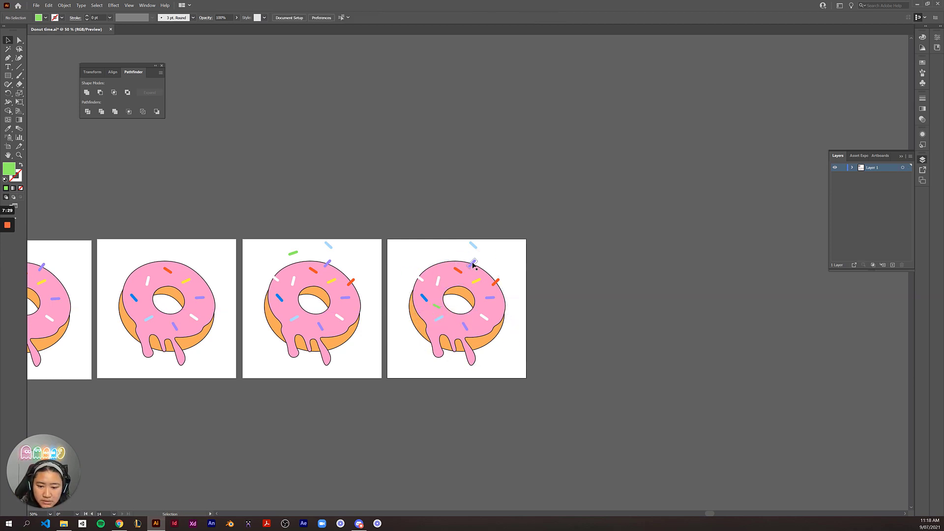
mouse_move(475, 266)
mouse_down()
mouse_move(475, 280)
mouse_move(486, 270)
mouse_move(475, 274)
mouse_up()
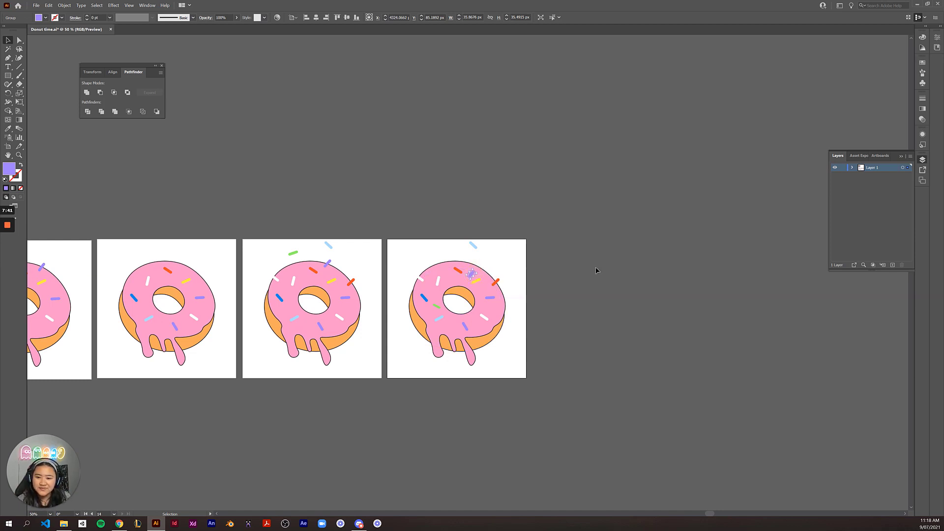
scroll(588, 293, left, 10)
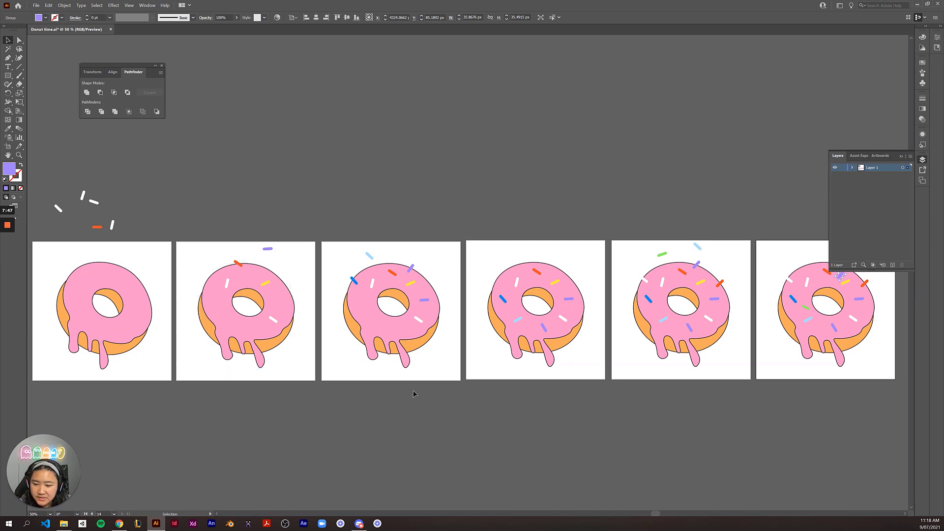
- Select the third donut's pieces, test a rotation, then undo it
drag(437, 370, 372, 333)
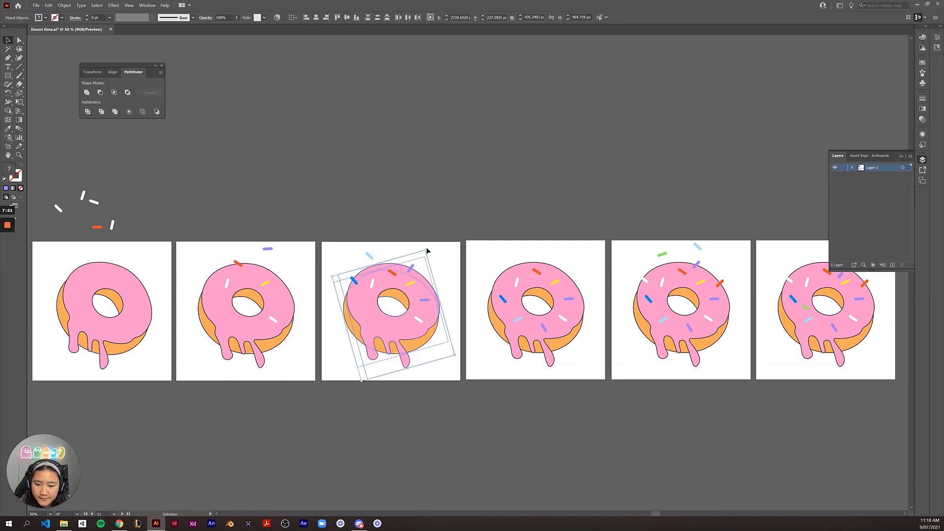
drag(426, 247, 453, 291)
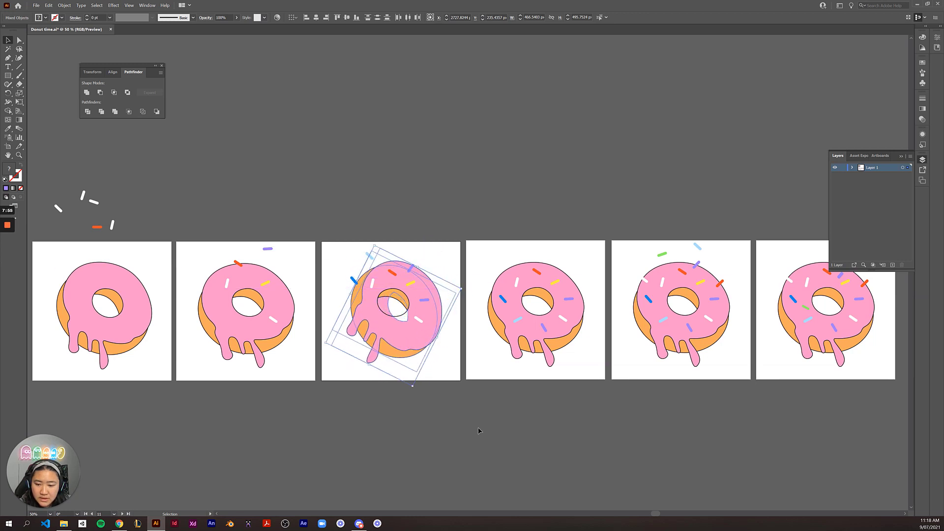
click(449, 424)
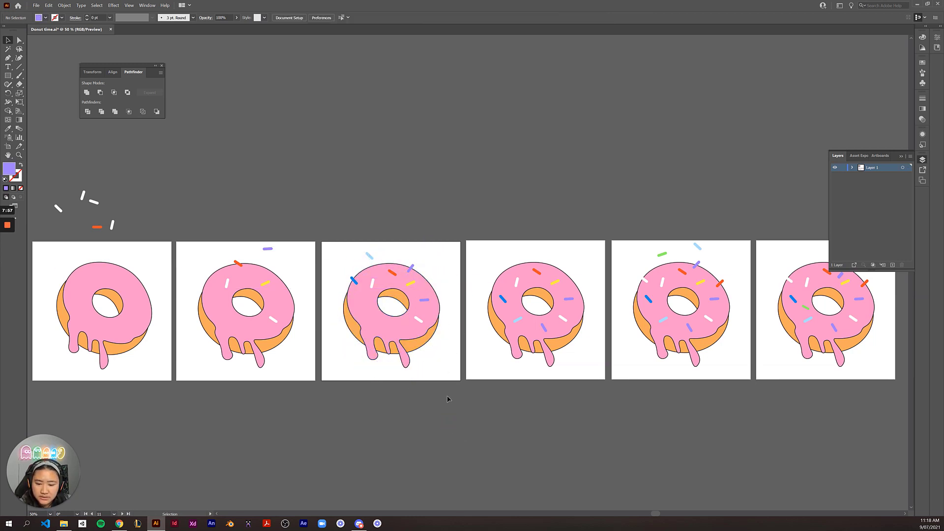
drag(339, 226, 344, 229)
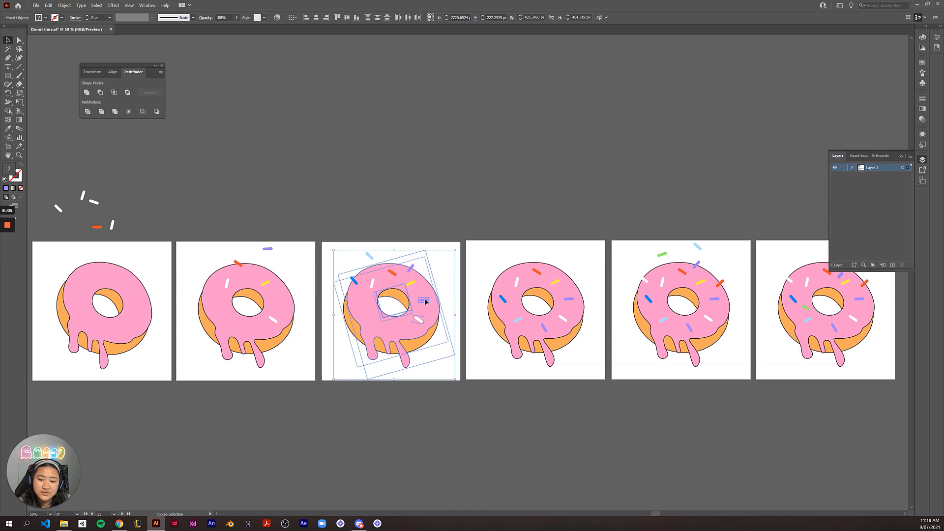
shift+click(417, 321)
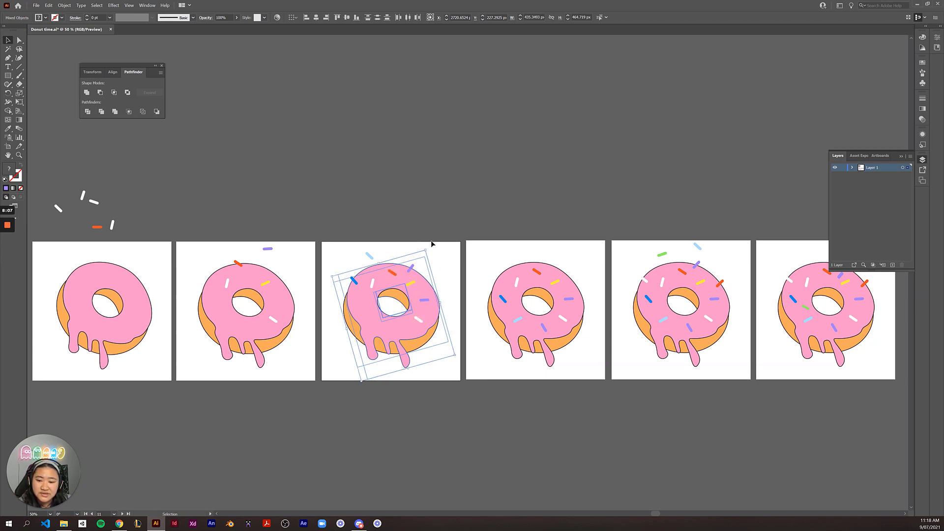
drag(428, 247, 459, 270)
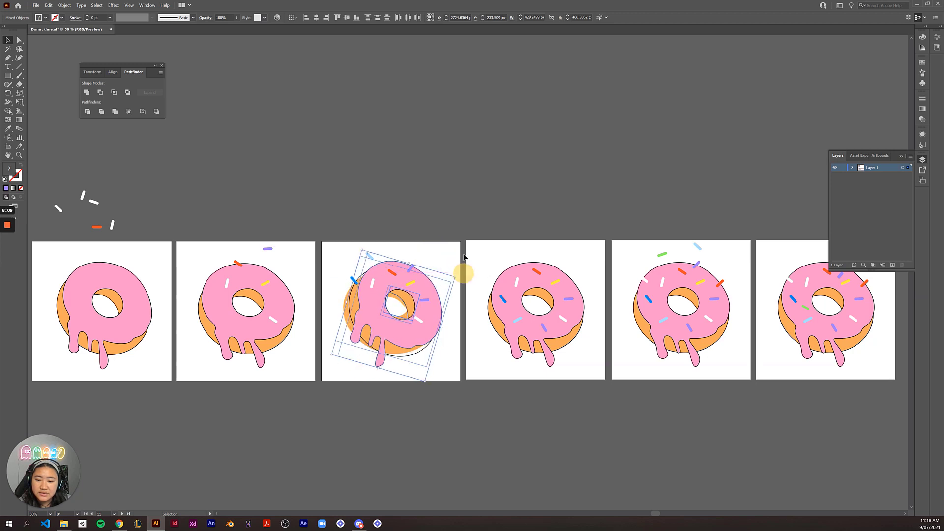
click(458, 235)
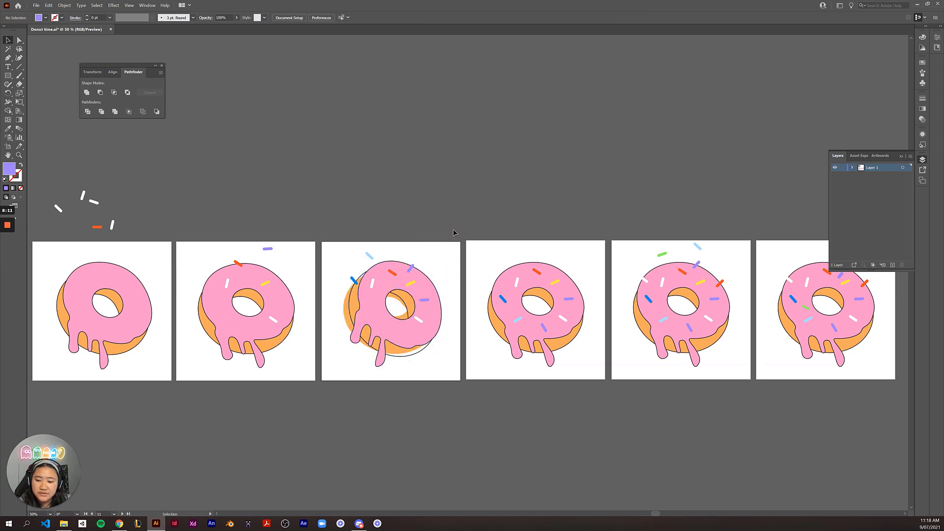
key(ctrl+z)
- Pull the third donut's pink glaze off its base, then undo to put it back
drag(404, 328, 450, 383)
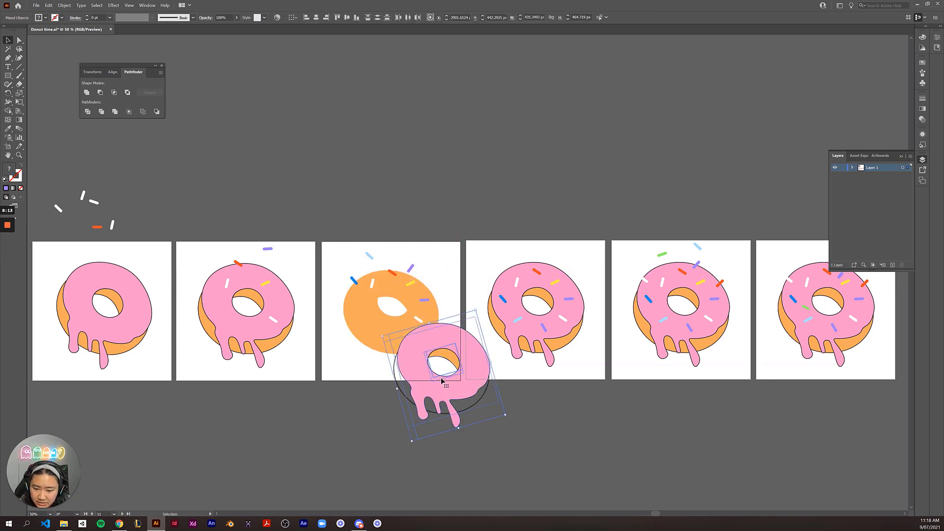
click(366, 320)
mouse_move(233, 325)
mouse_down()
mouse_move(274, 369)
mouse_move(365, 403)
mouse_up()
key(ctrl+z)
click(368, 417)
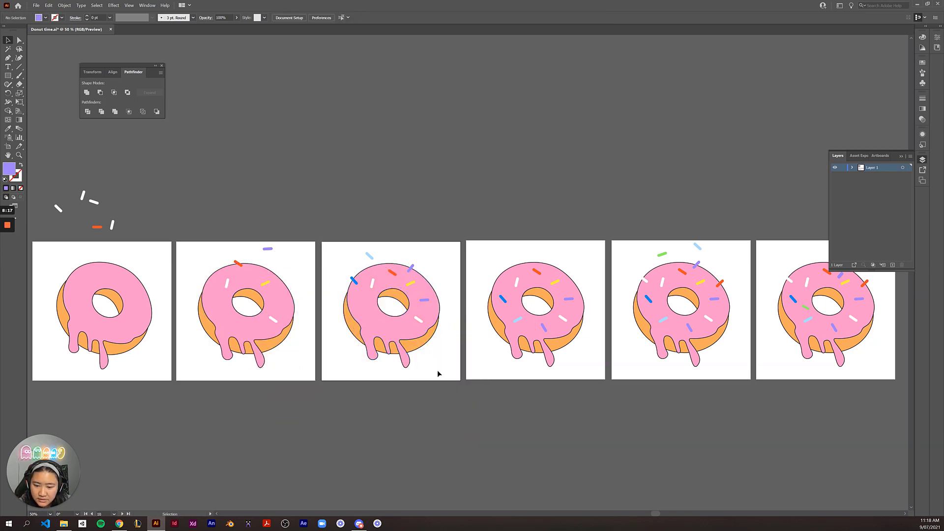
- Select donut 3's body while excluding its blue, light-blue, purple, red and white sprinkles
drag(458, 380, 323, 198)
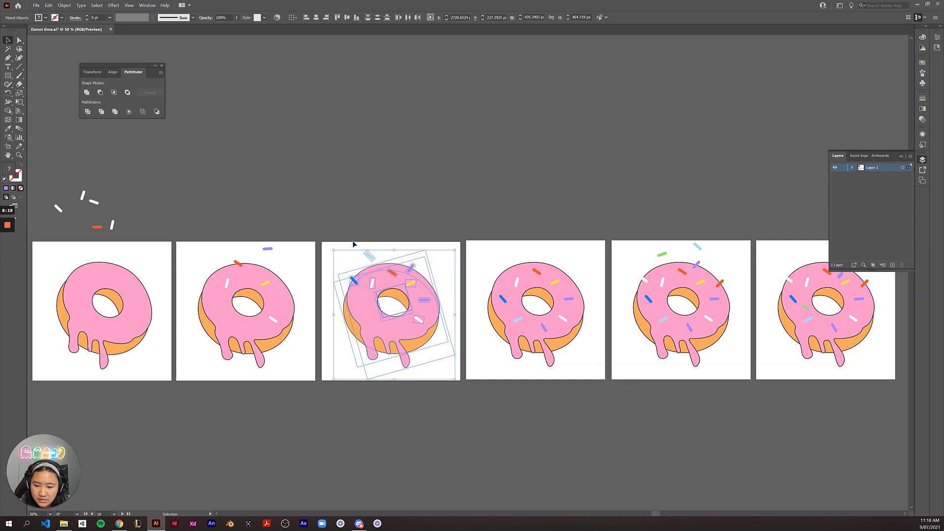
shift+click(368, 255)
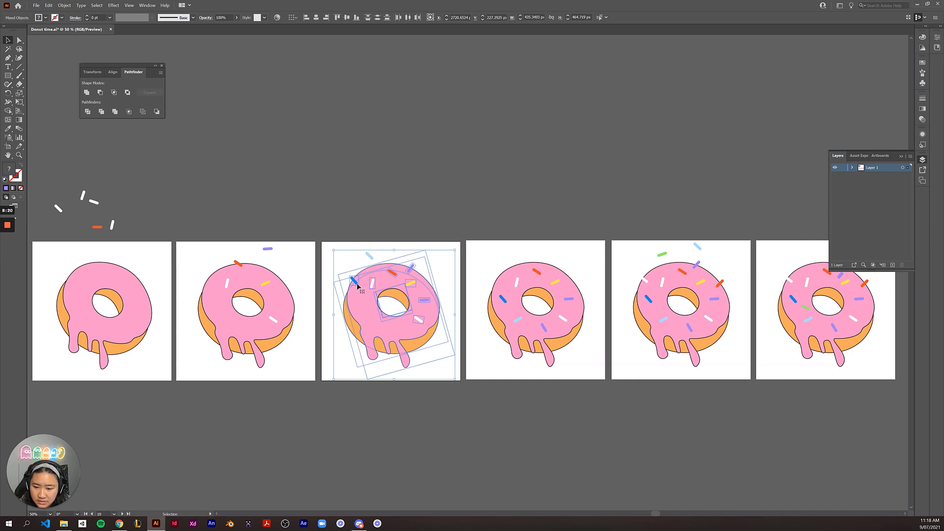
shift+click(392, 273)
click(394, 226)
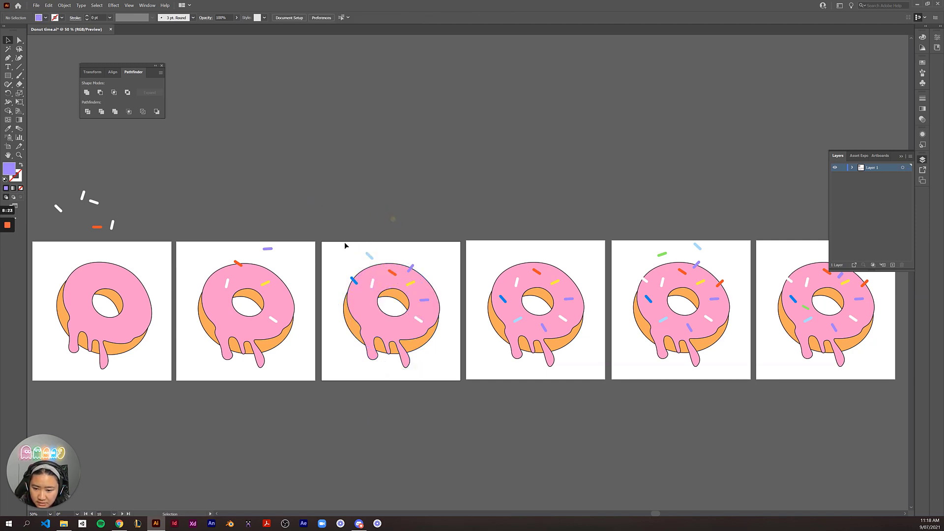
drag(333, 252, 454, 385)
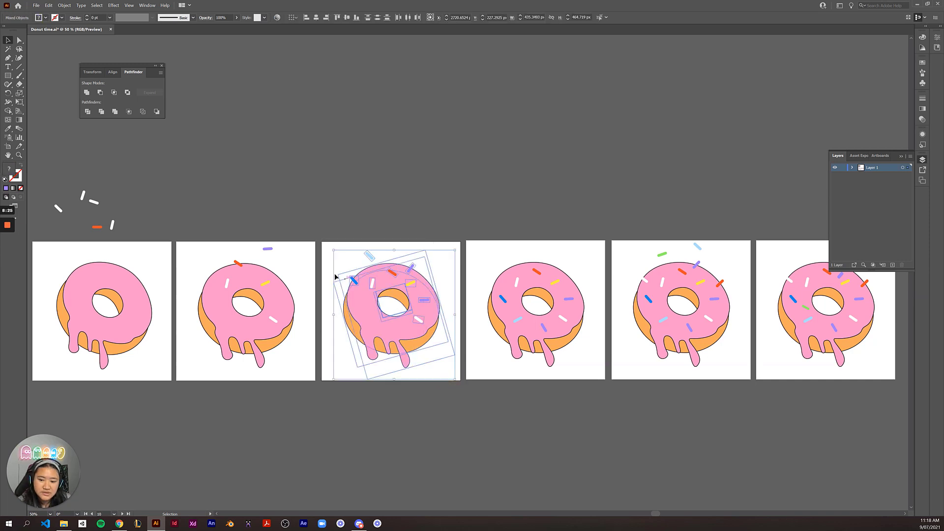
shift+click(353, 281)
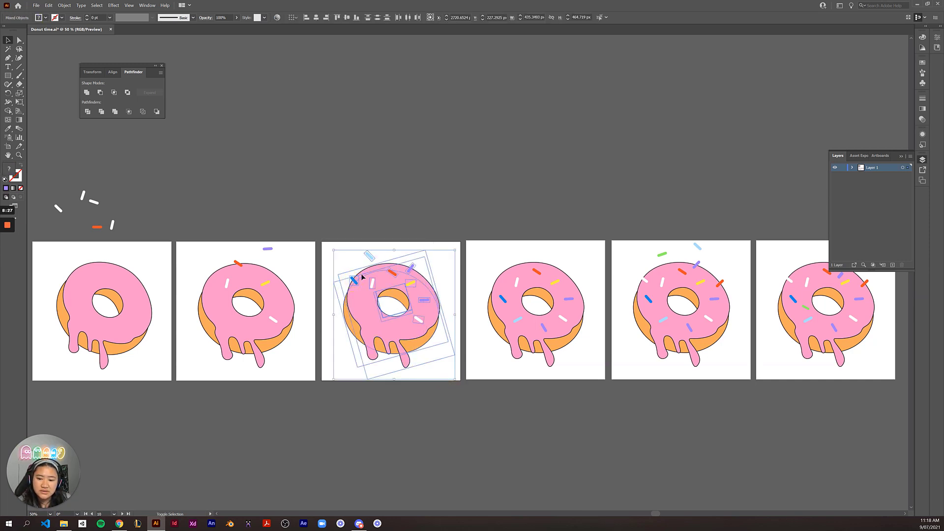
shift+click(370, 255)
shift+click(412, 269)
shift+click(393, 273)
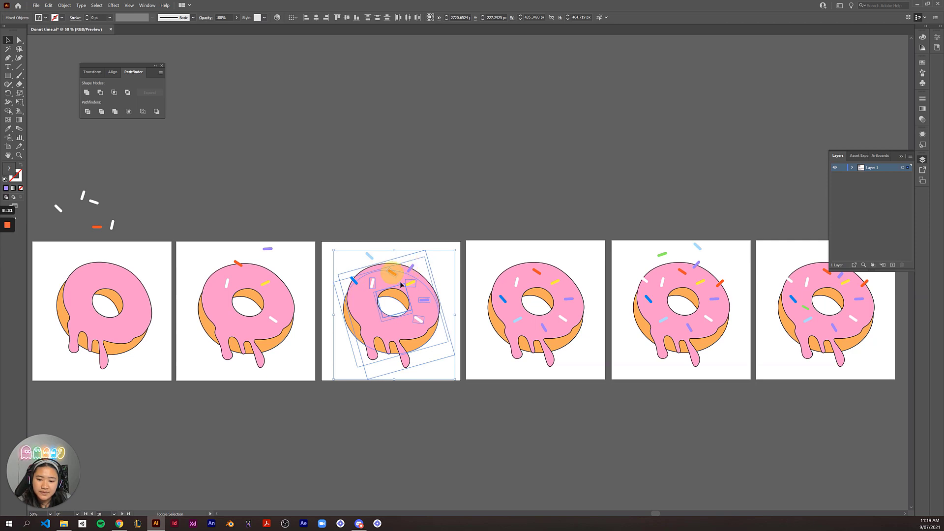
shift+click(419, 321)
shift+click(372, 286)
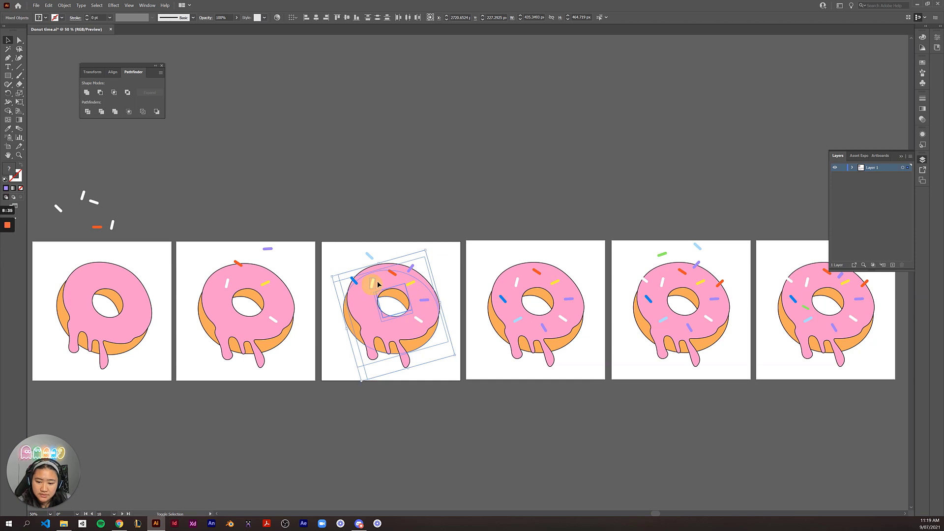
- Undo a 340° rotation of donut 3's body, then drop donut 4's light-blue sprinkle onto its icing
drag(442, 253, 606, 63)
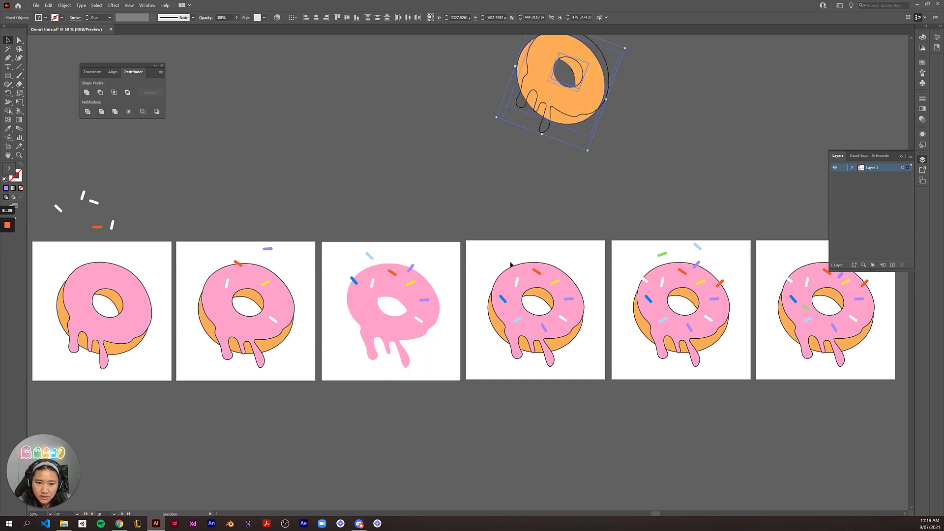
key(ctrl+z)
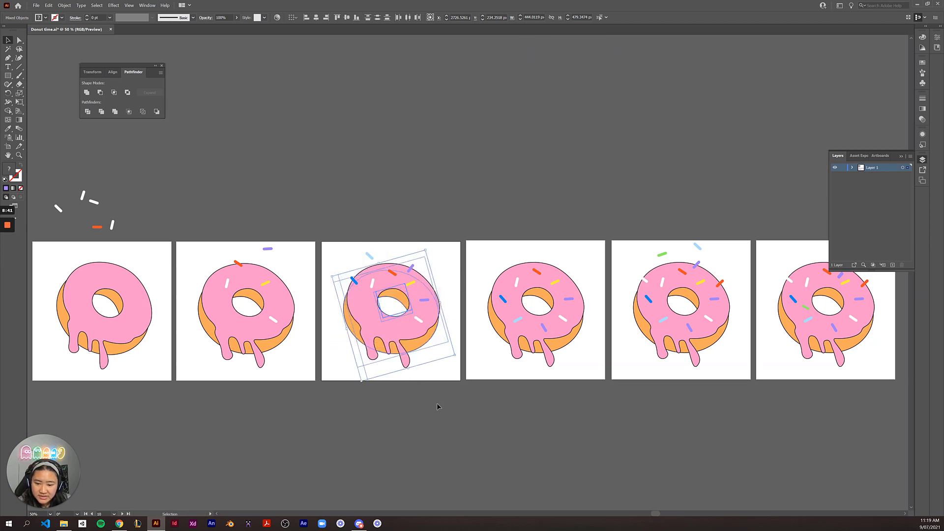
key(ctrl+z)
click(429, 397)
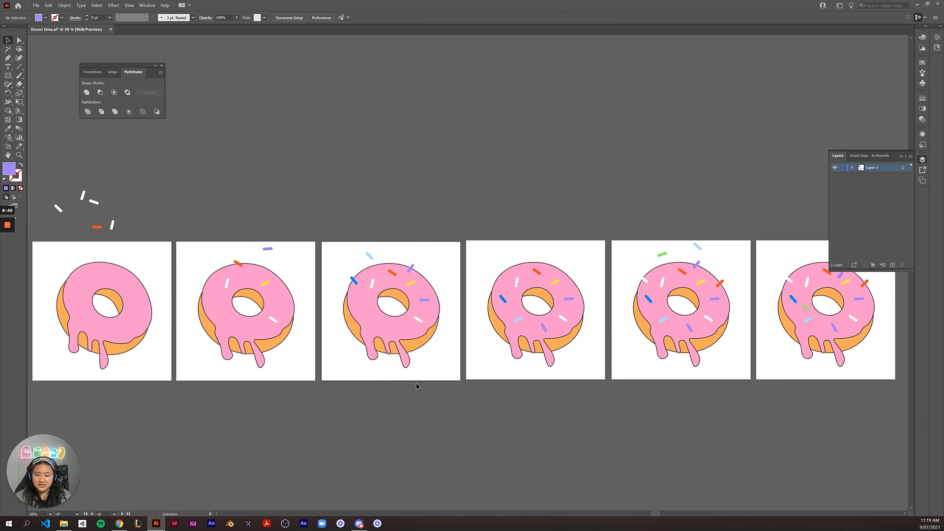
click(413, 366)
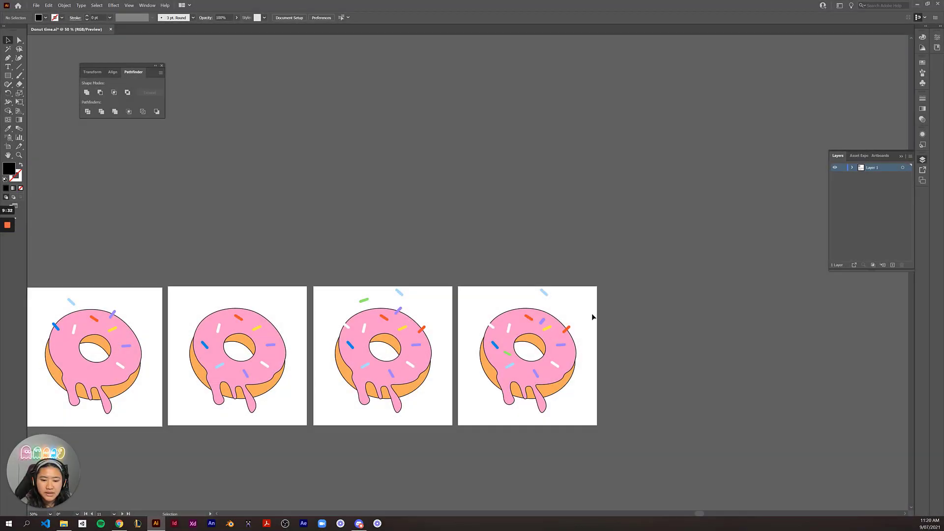
drag(542, 296, 518, 323)
- Nudge the red sprinkle on donut 4 into a new position on the icing
click(520, 249)
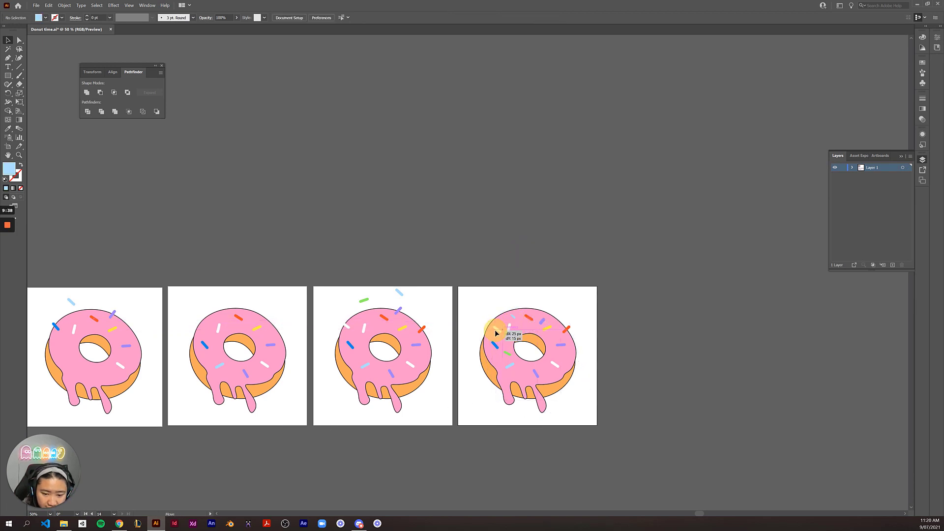
click(497, 330)
drag(502, 334, 501, 333)
click(494, 271)
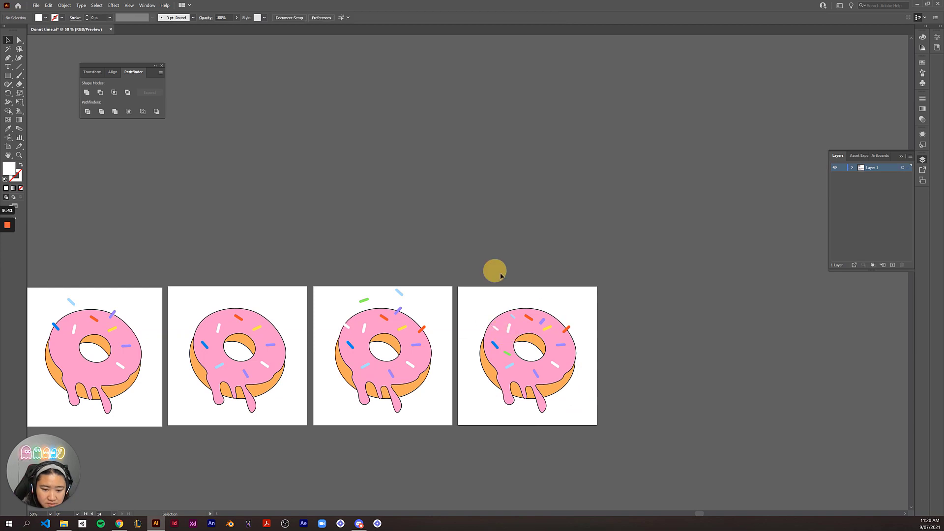
drag(564, 333, 547, 328)
click(621, 295)
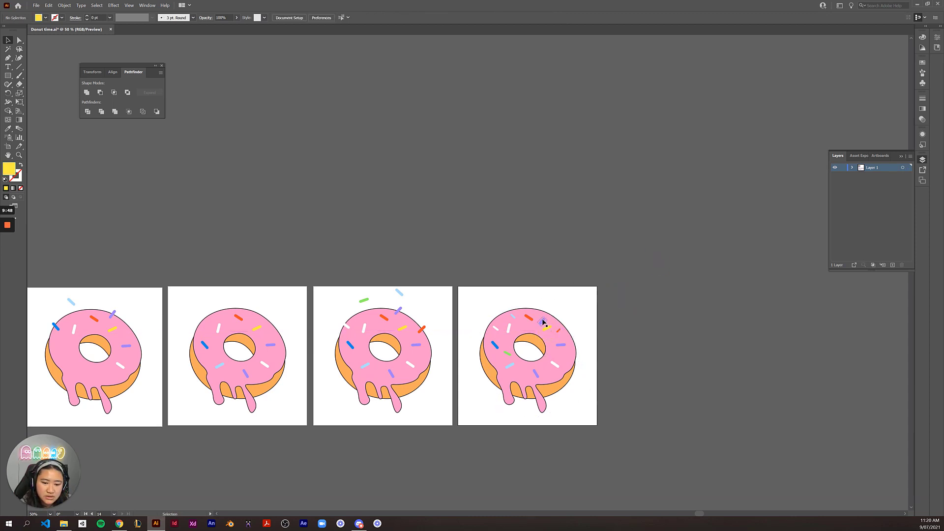
click(543, 320)
click(616, 283)
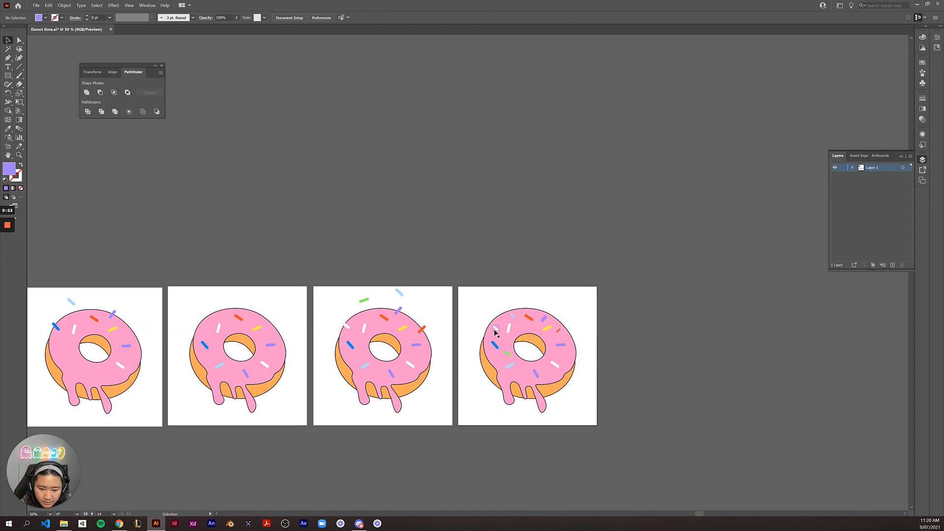
- Duplicate a sprinkle on donut 4 and recolour the copy light blue with the Eyedropper
mouse_move(521, 379)
mouse_down()
mouse_move(557, 370)
mouse_move(545, 372)
mouse_up()
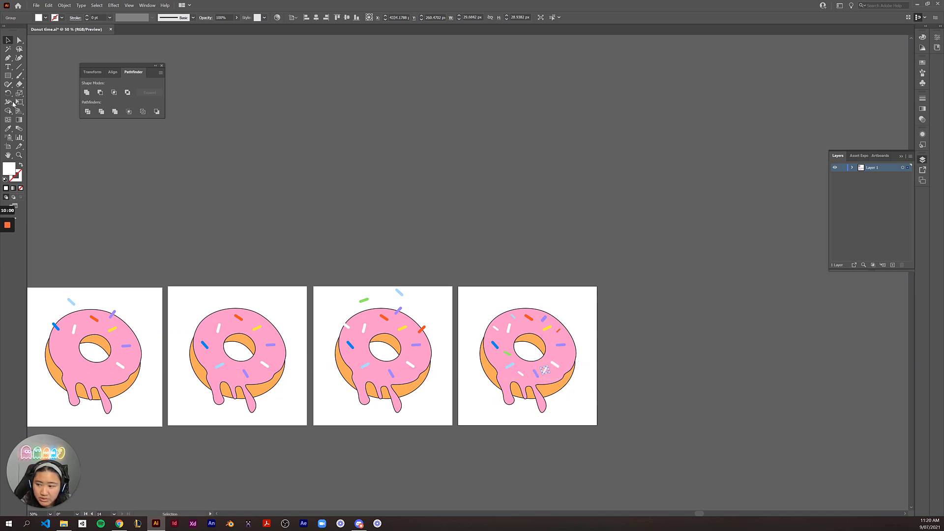
click(7, 129)
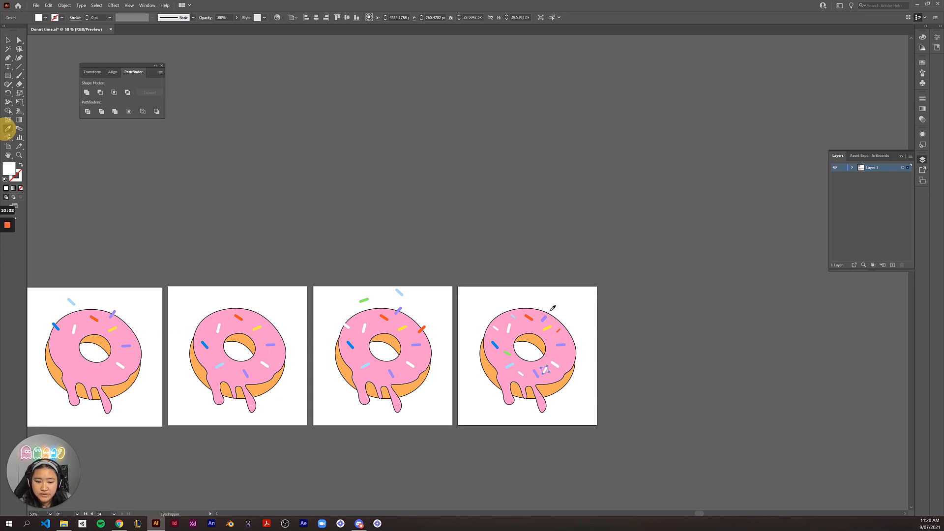
click(514, 315)
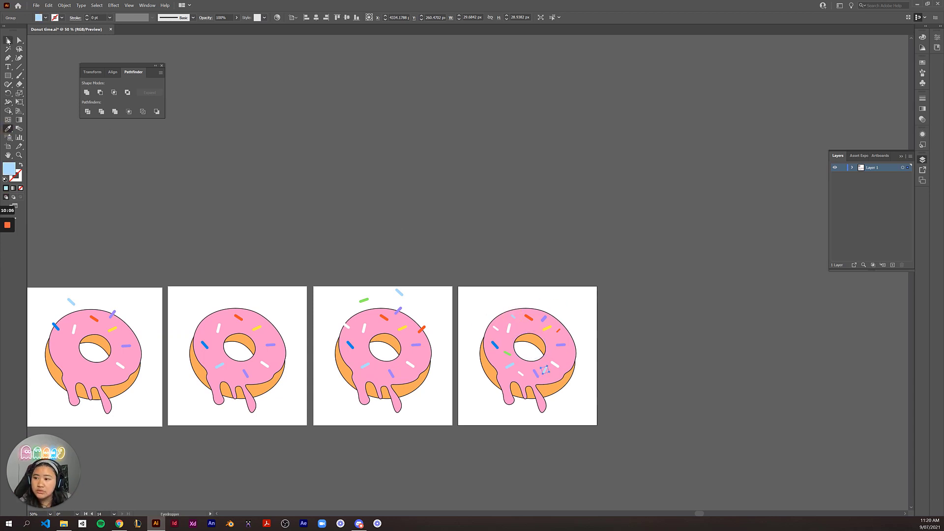
click(7, 41)
click(398, 189)
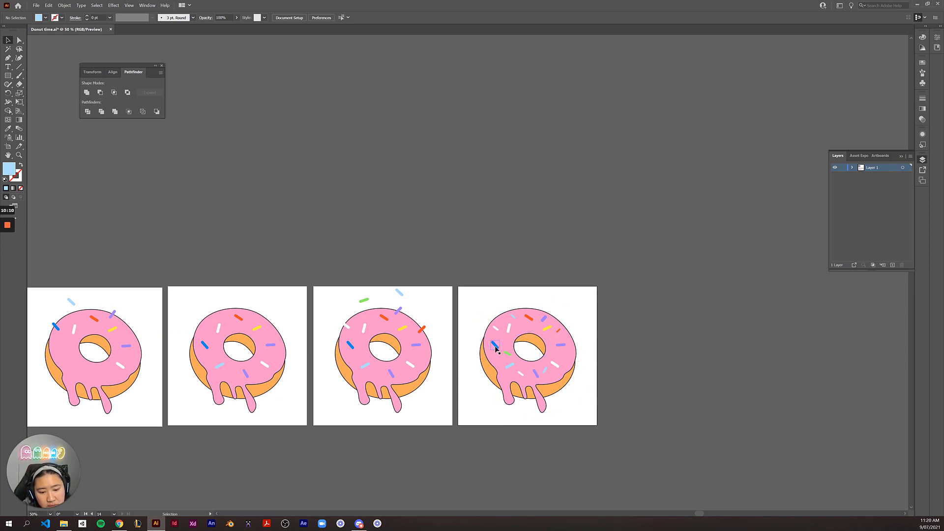
- Place a copy of the blue sprinkle at donut 4's right edge
drag(501, 348, 574, 363)
click(636, 371)
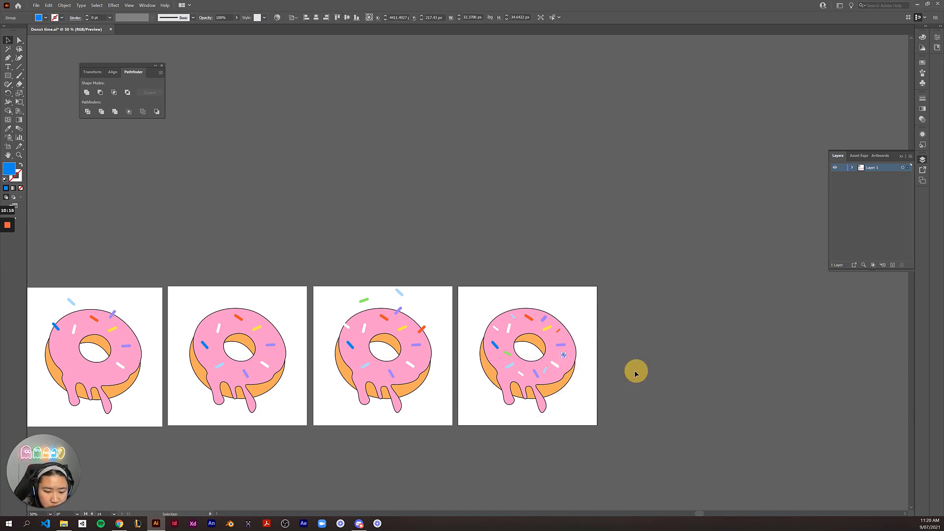
click(563, 358)
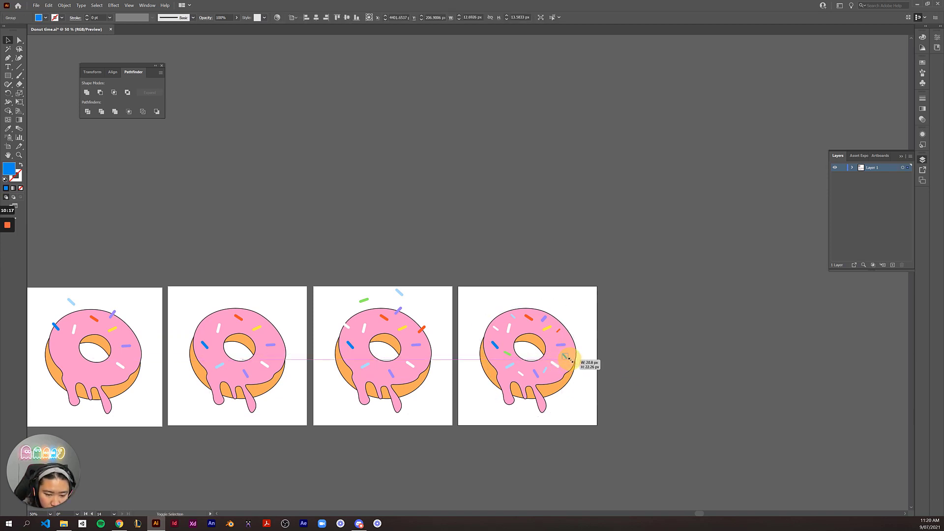
click(544, 405)
key(ctrl+shift+a)
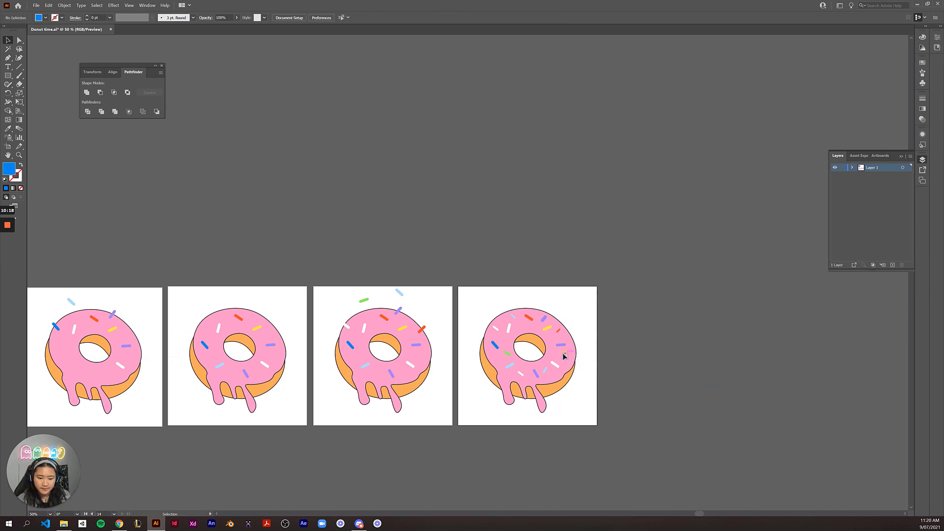
click(630, 358)
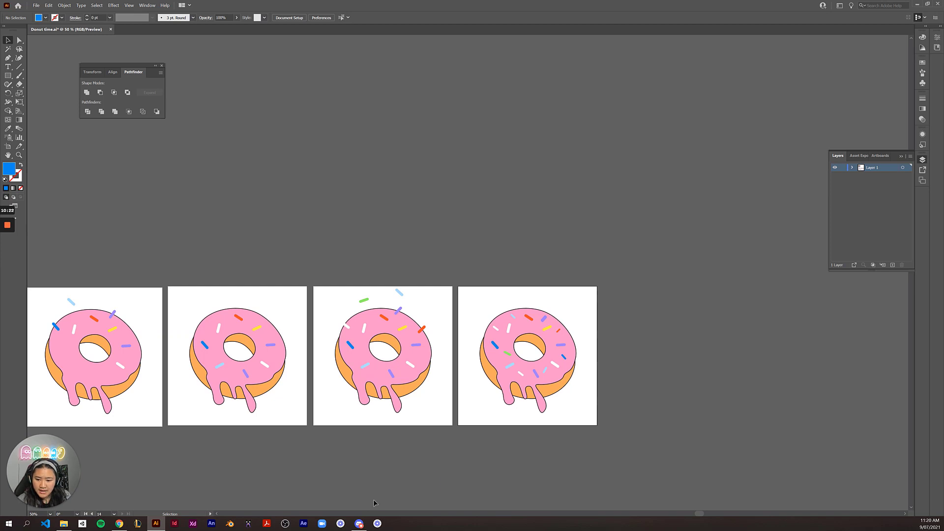
scroll(426, 483, left, 10)
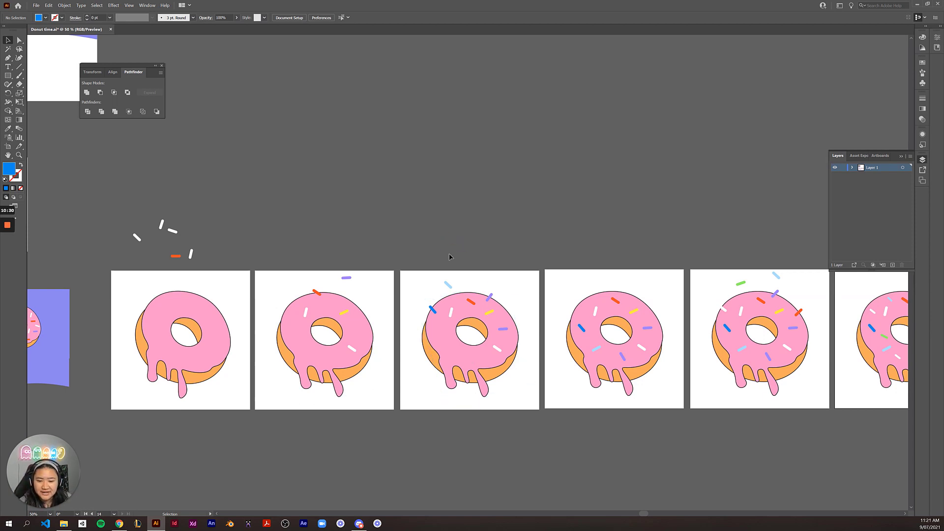
- Rotate donut 3's objects to about 351°
drag(426, 284, 367, 267)
drag(421, 412, 411, 322)
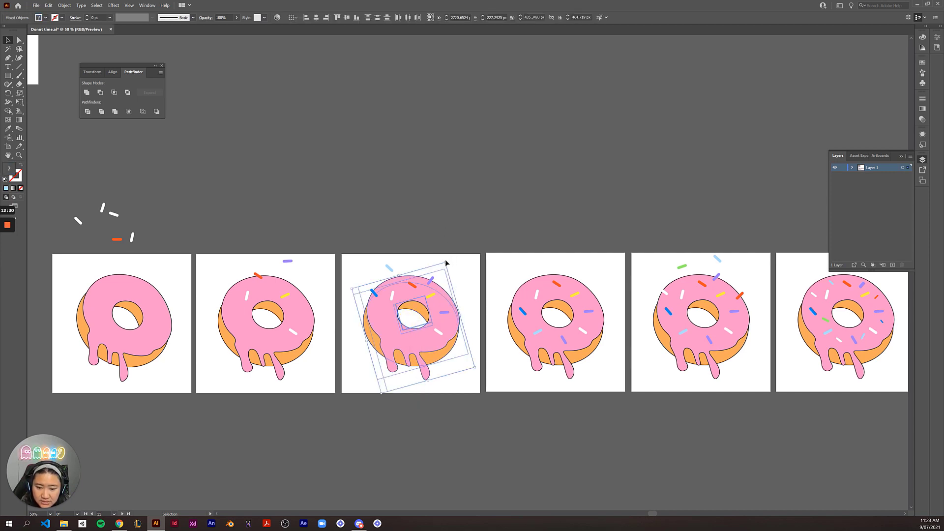
drag(447, 260, 471, 278)
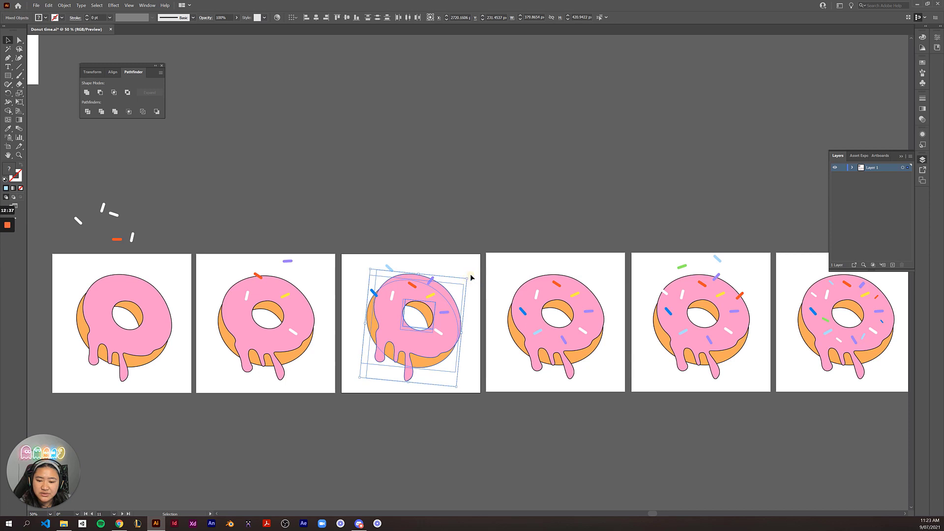
click(456, 235)
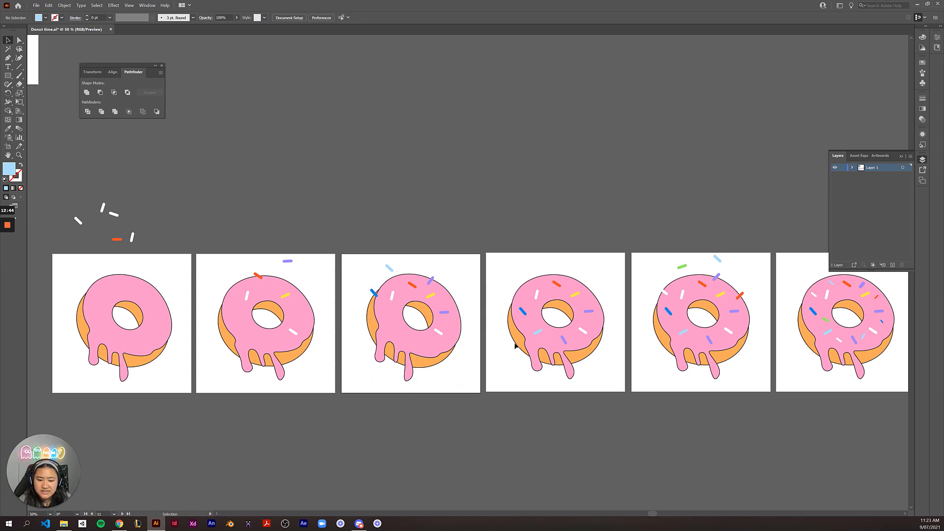
- Test a rotation on the fourth donut, then cancel it to keep its original angle
click(551, 260)
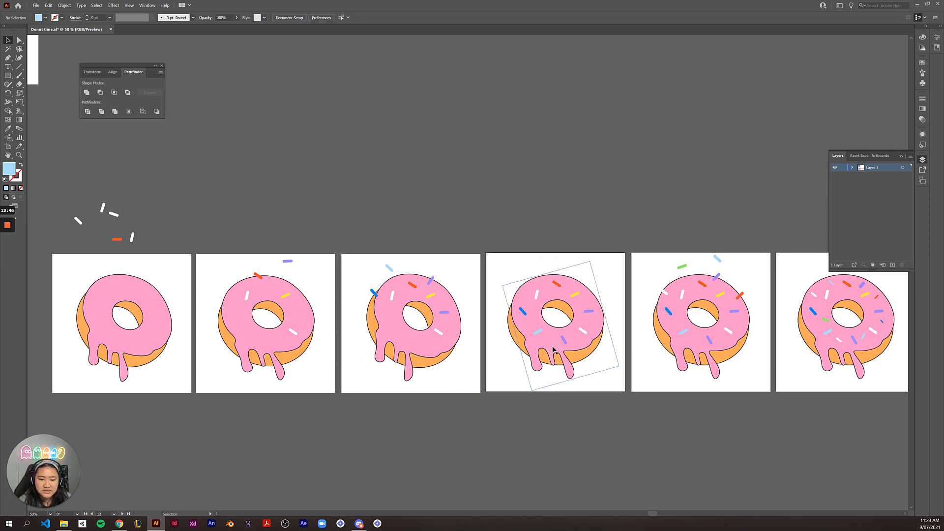
click(554, 383)
click(558, 400)
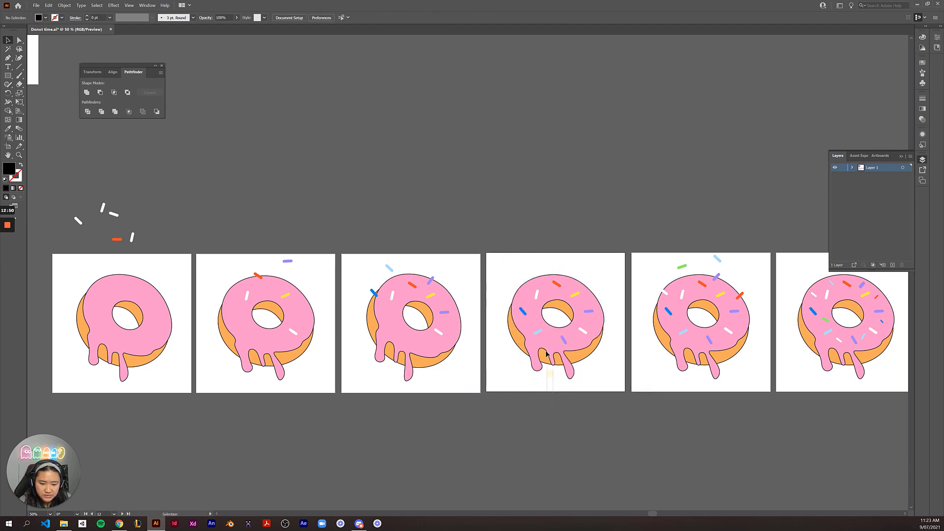
click(552, 320)
drag(588, 266, 598, 225)
key(Escape)
click(761, 385)
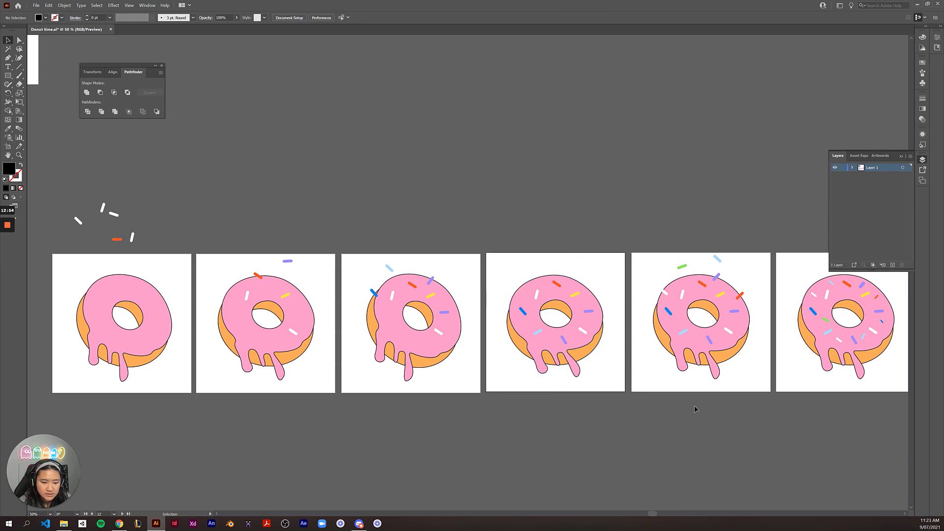
- Revert the fifth donut's test rotation and pan to show all six donut frames
click(691, 314)
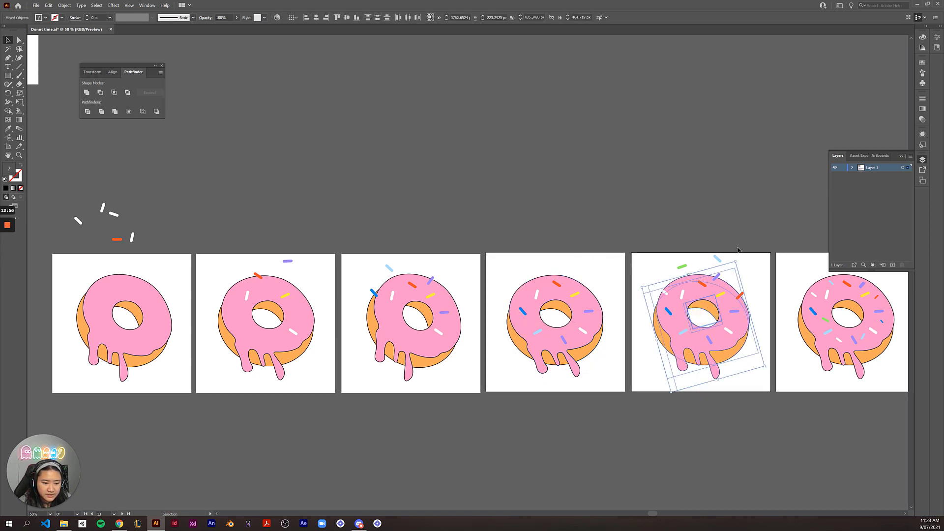
drag(739, 261, 750, 268)
key(Escape)
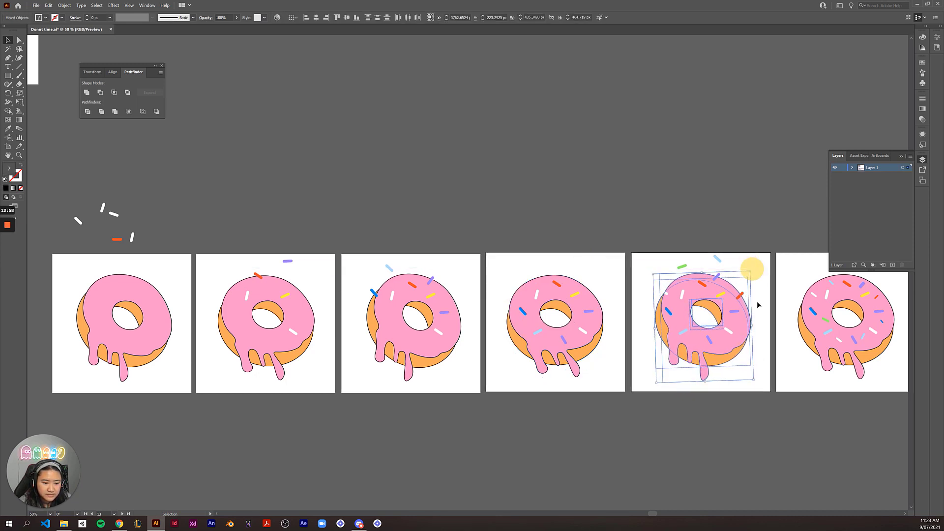
click(770, 404)
drag(853, 407, 631, 419)
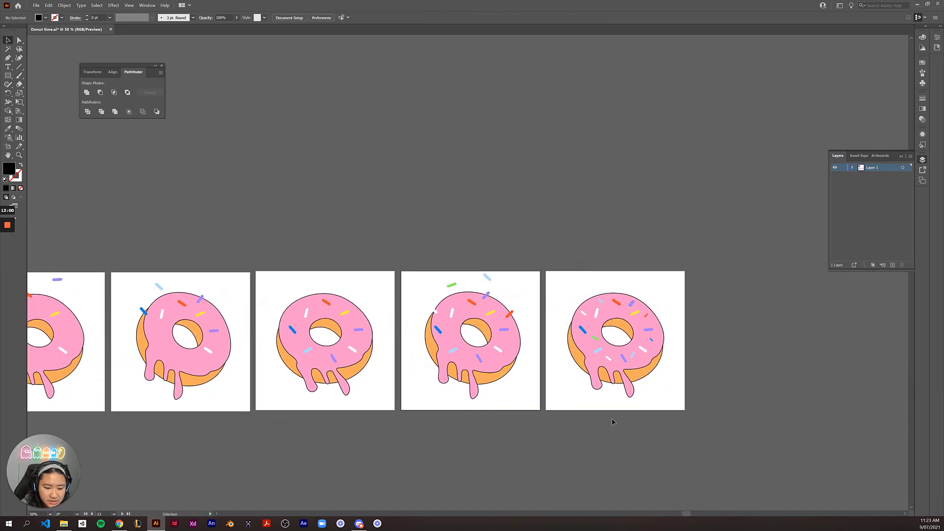
click(614, 341)
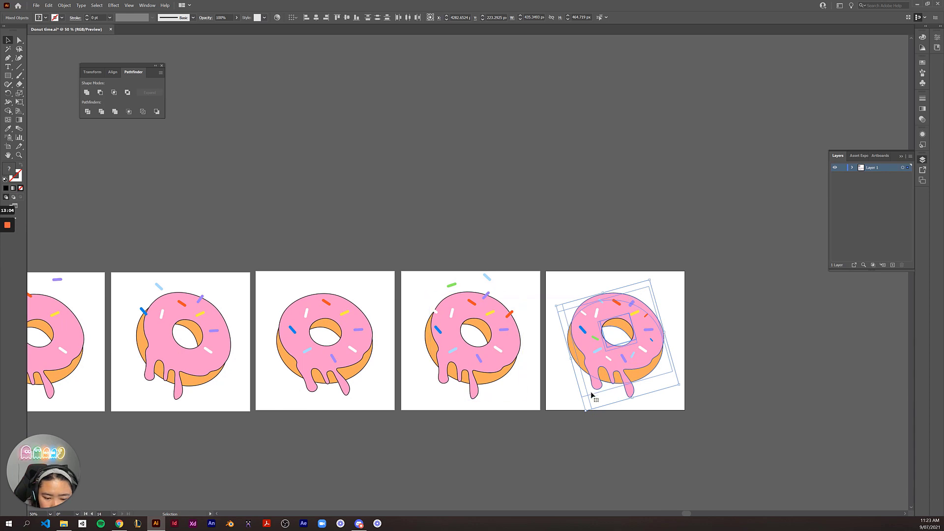
click(755, 310)
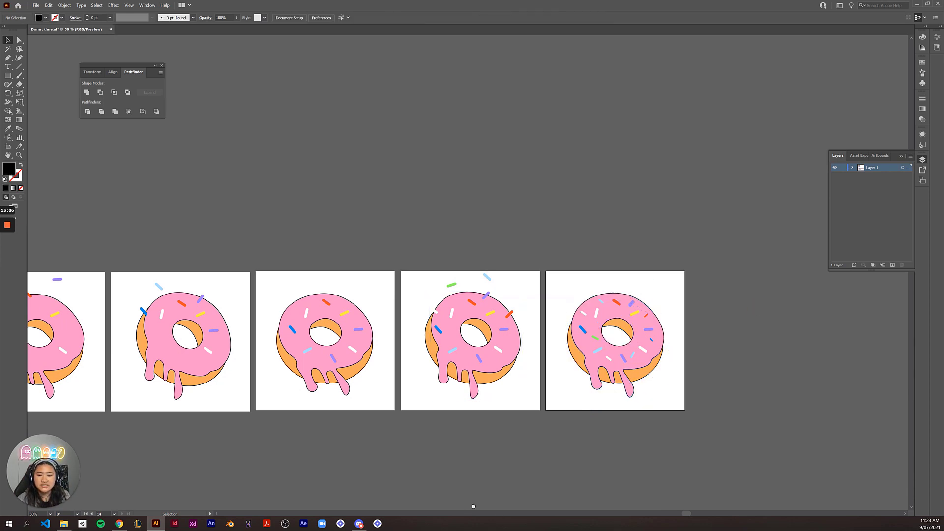
drag(474, 507, 603, 437)
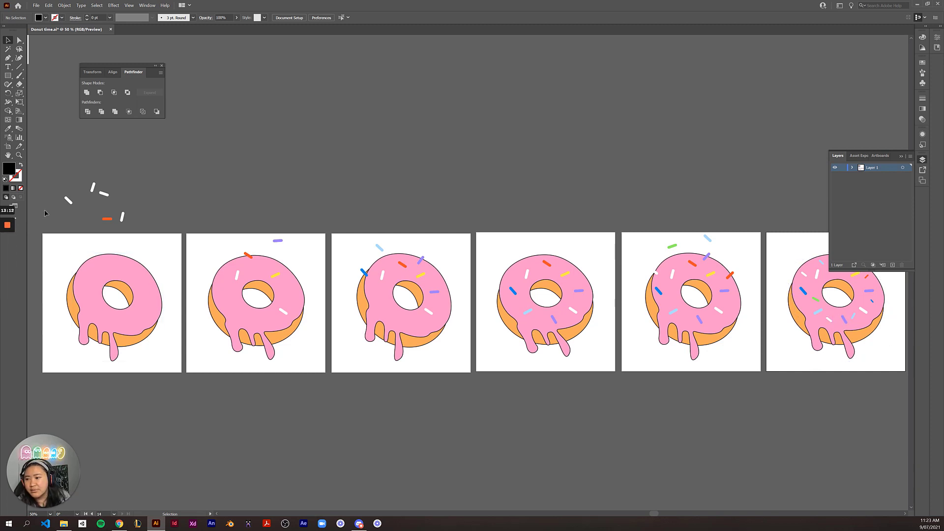
- Select artboard 09 and name the Export As file 'Donut V2'
click(8, 146)
click(77, 254)
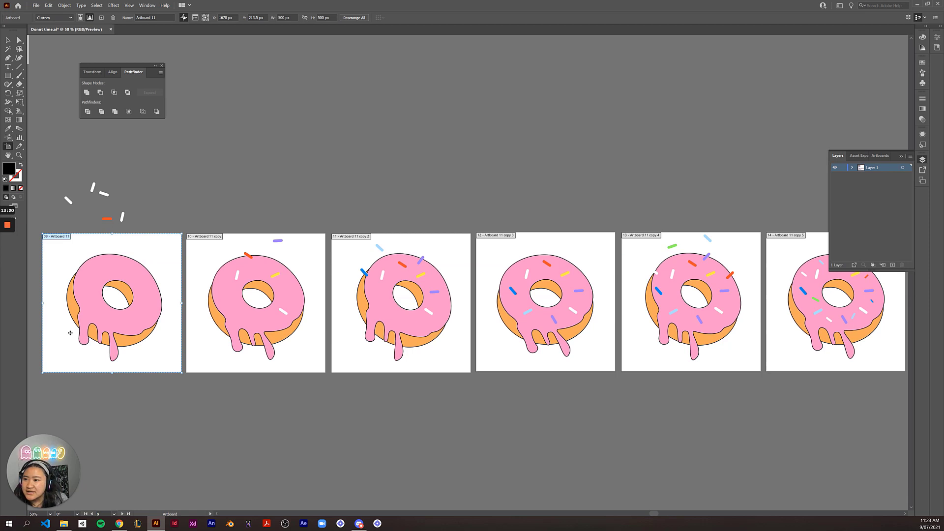
click(36, 6)
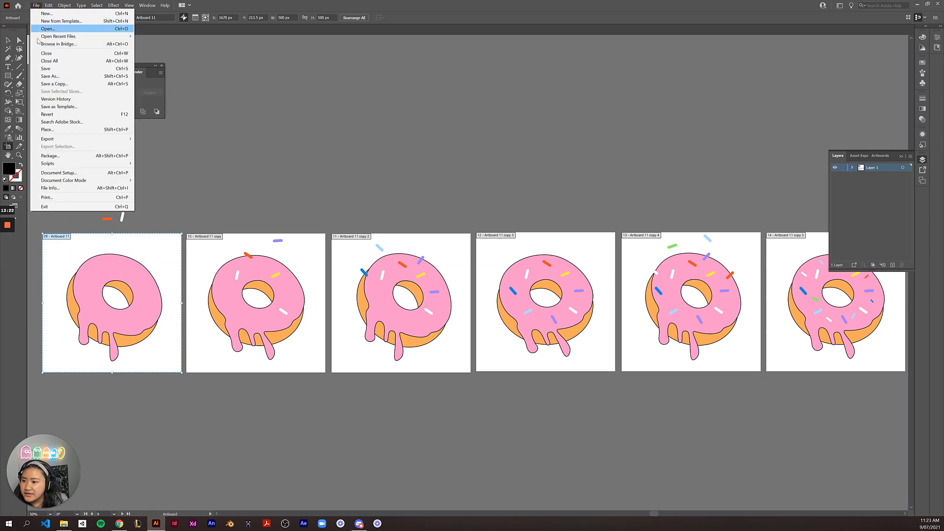
mouse_move(64, 140)
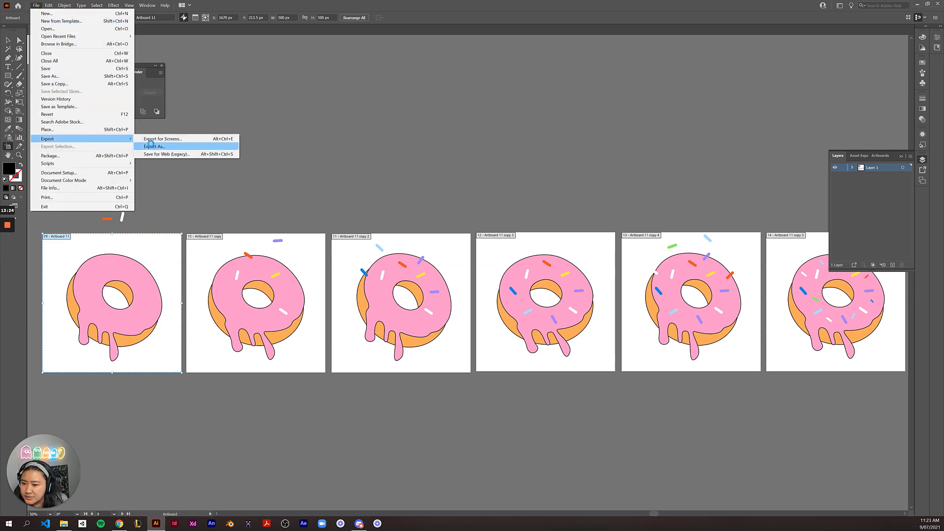
click(154, 146)
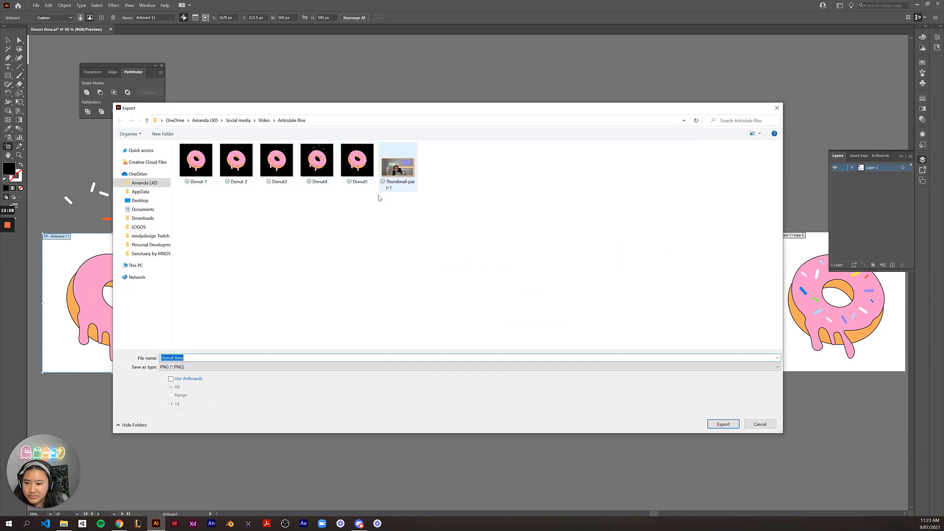
click(196, 358)
click(94, 380)
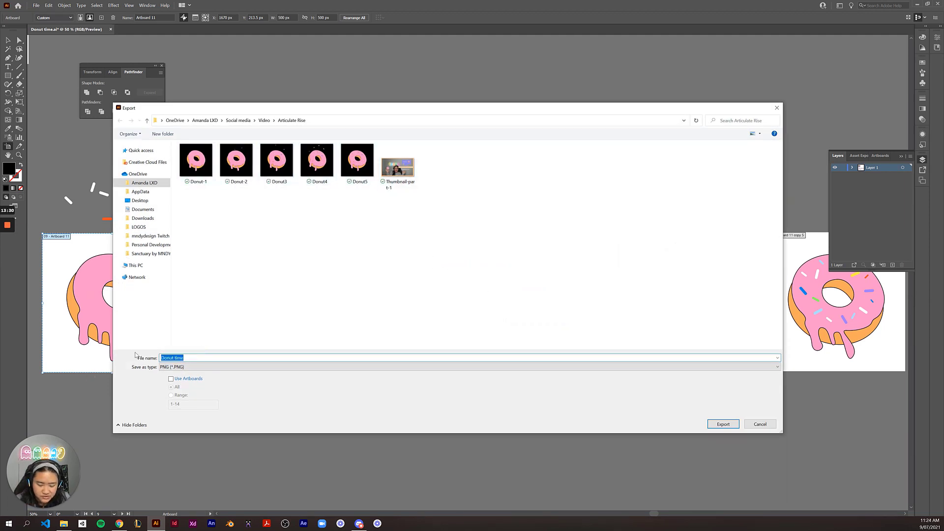
text(Donut V@)
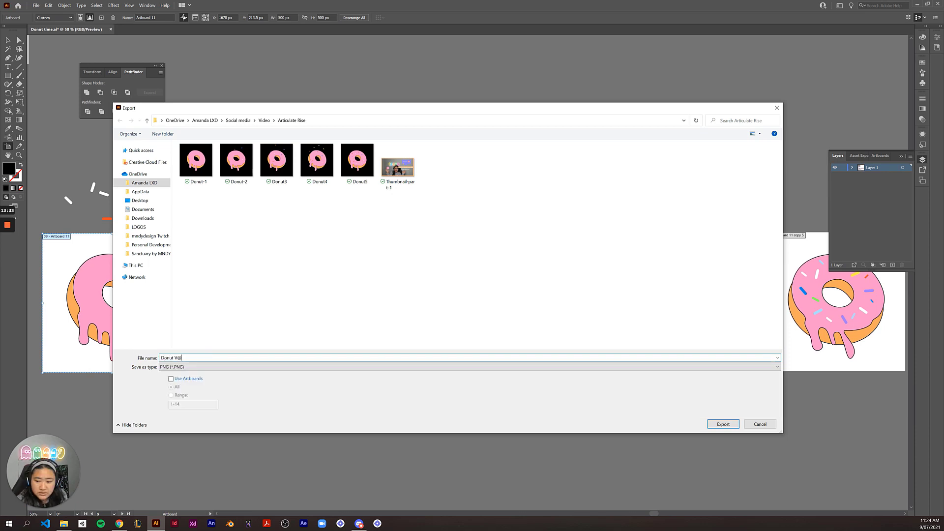
key(BackSpace)
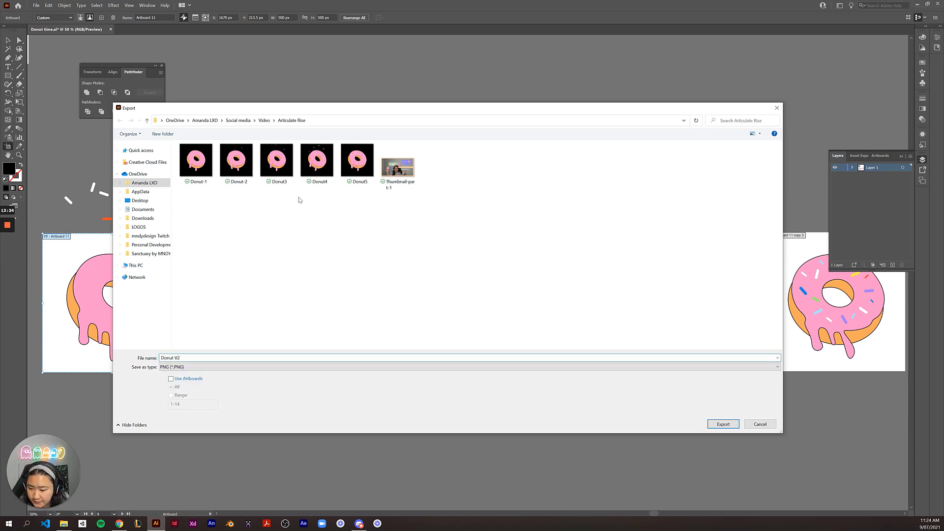
- Export artboards 9-14 as separate 300 ppi transparent PNGs
click(175, 379)
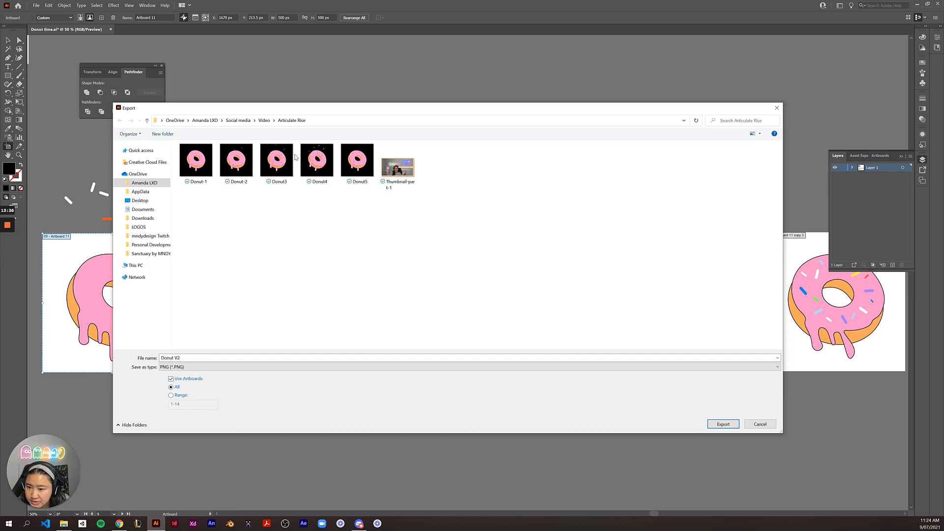
drag(265, 108, 208, 108)
click(116, 390)
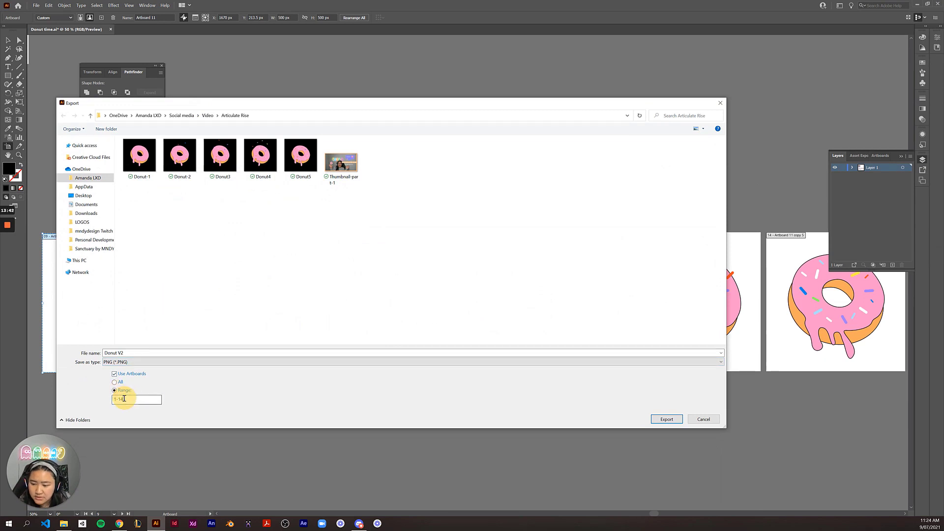
text(9-)
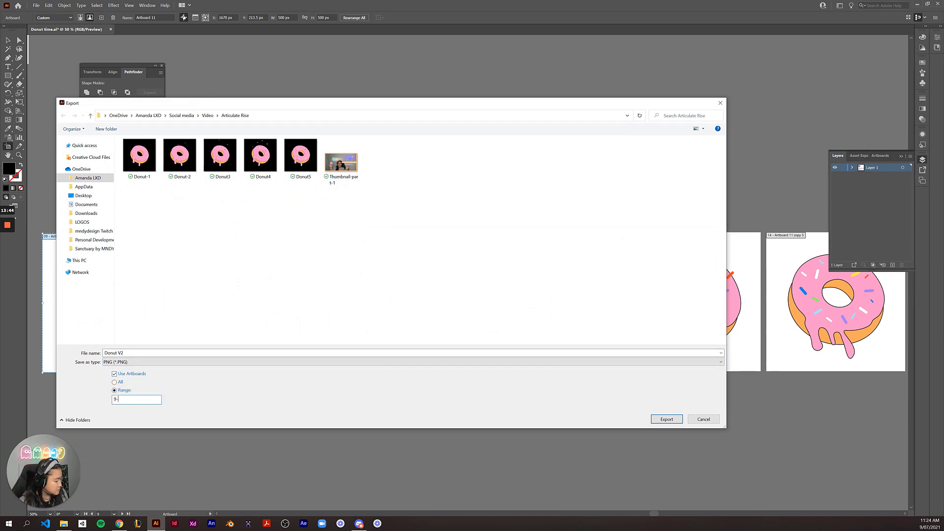
text(14)
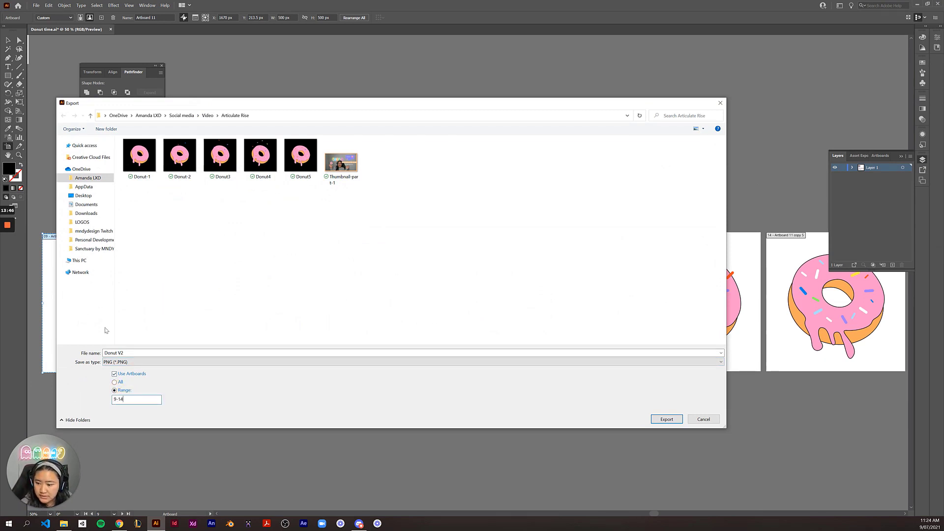
click(664, 421)
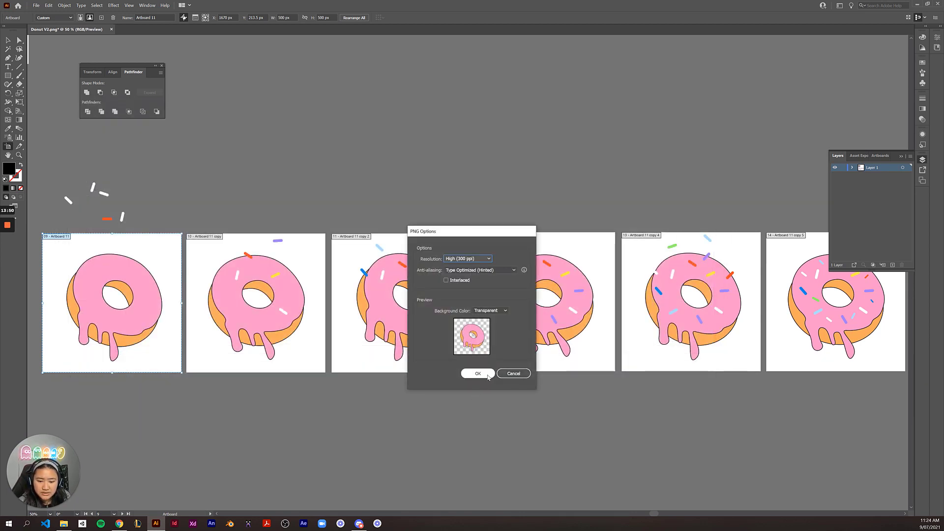
click(478, 373)
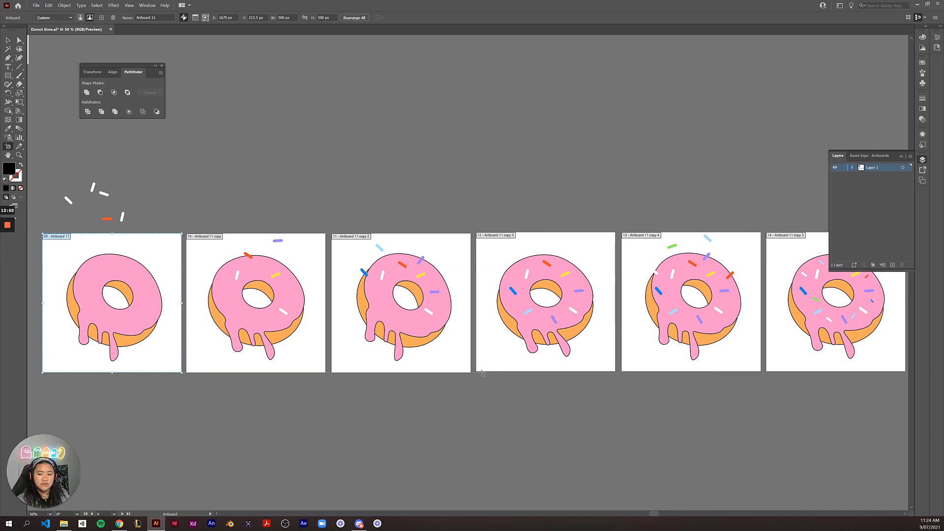
click(14, 521)
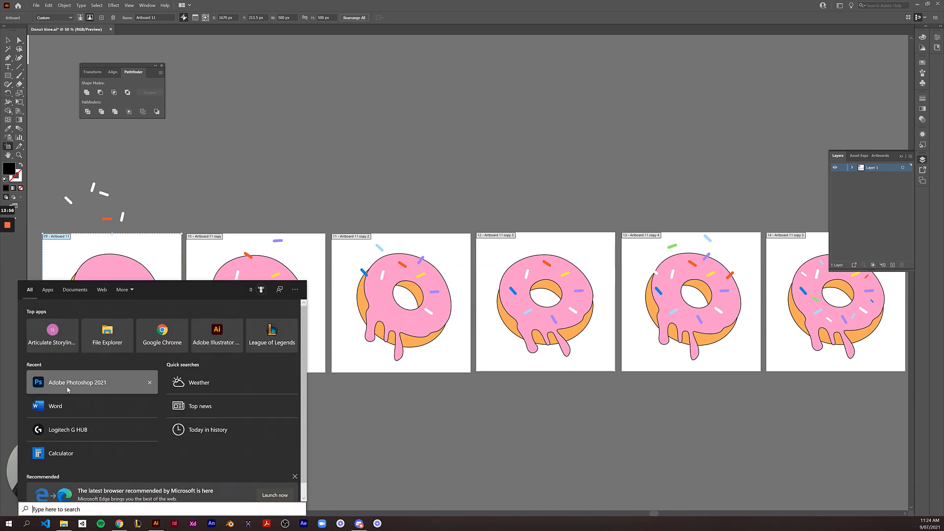
- Launch Photoshop 2021 and set up a new 500 × 500 px, 300 ppi transparent document
click(68, 389)
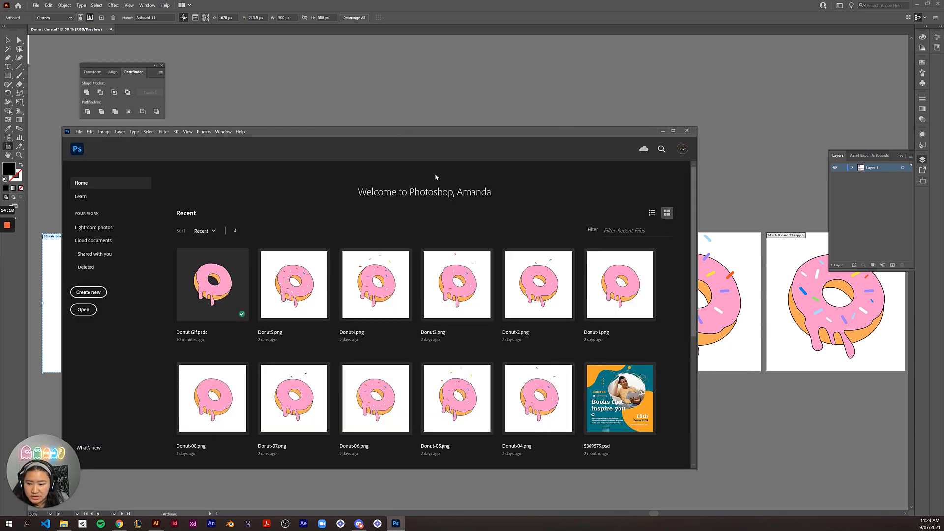
drag(403, 132, 509, 135)
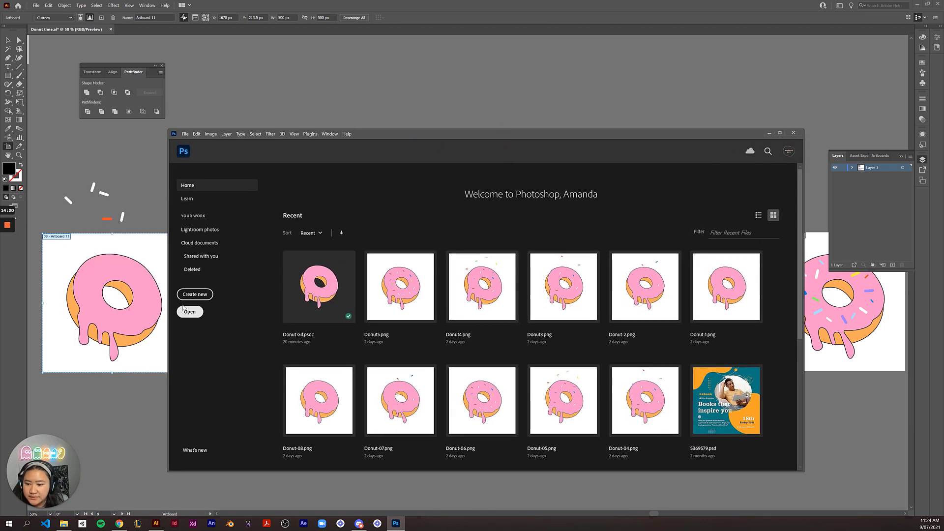
click(195, 294)
drag(387, 200, 563, 192)
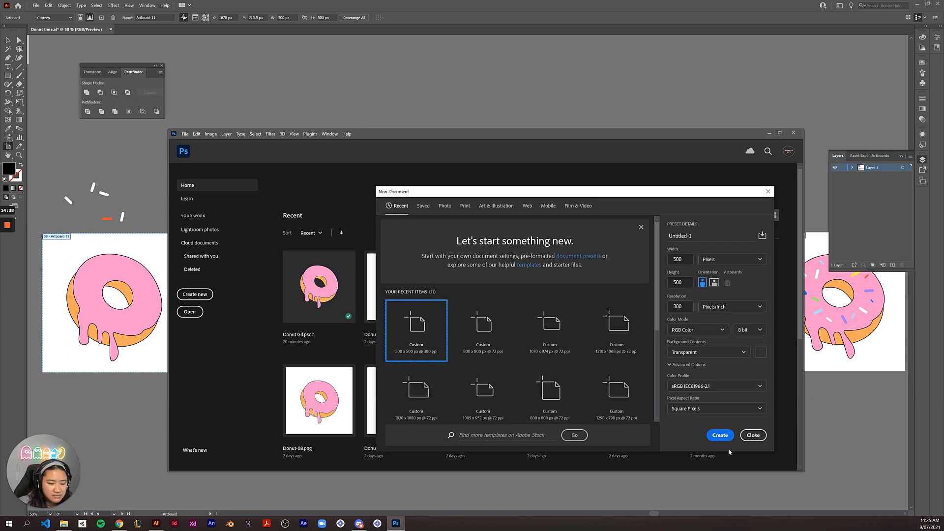
- Create the blank 500 × 500 px transparent Untitled-1 canvas and reposition the window
click(721, 436)
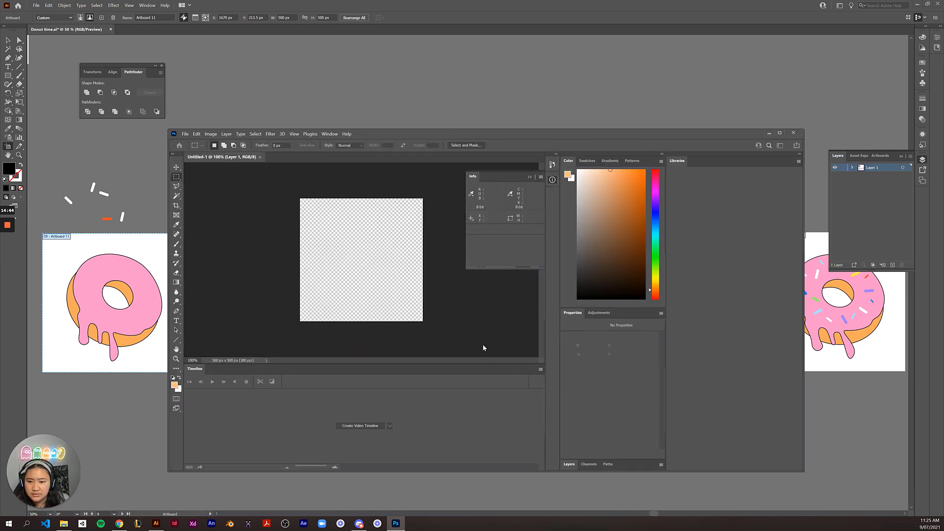
mouse_move(544, 134)
mouse_down()
mouse_move(597, 114)
mouse_move(545, 121)
mouse_up()
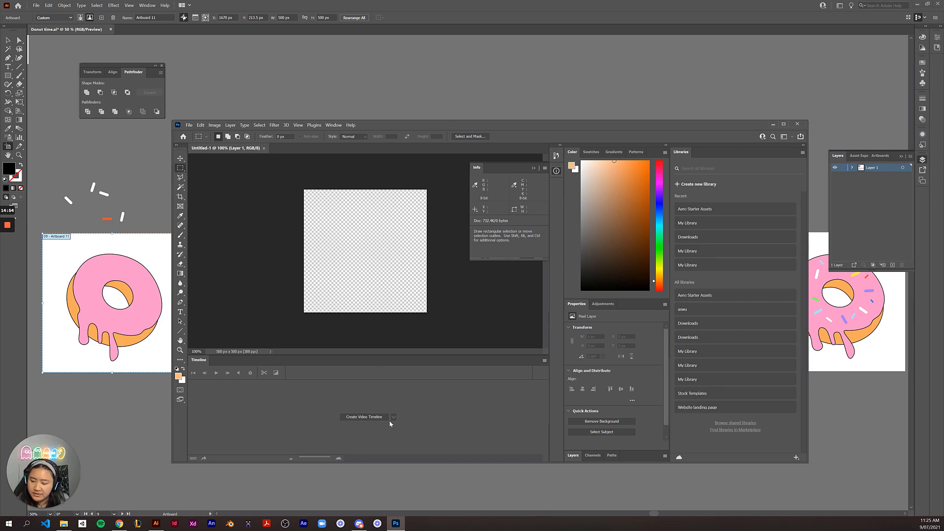
click(188, 127)
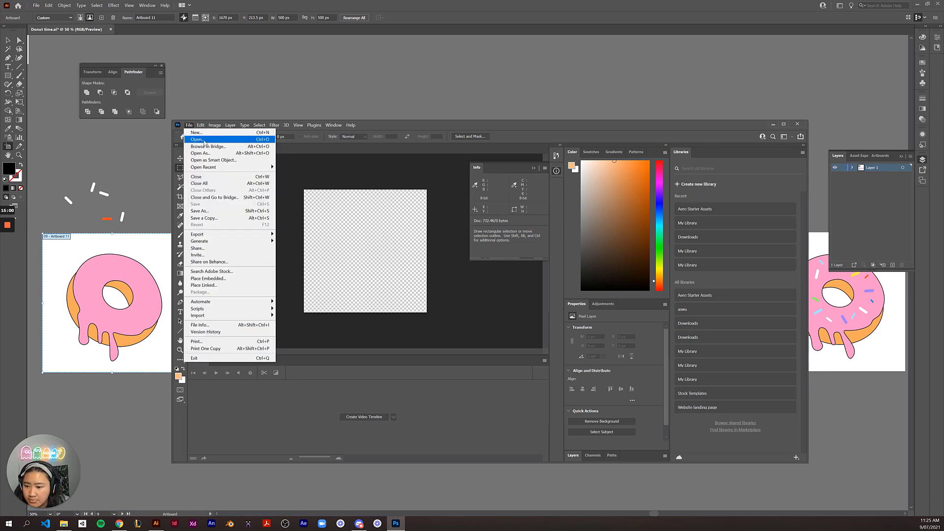
- Open Donut V2-09.png from this computer
click(204, 141)
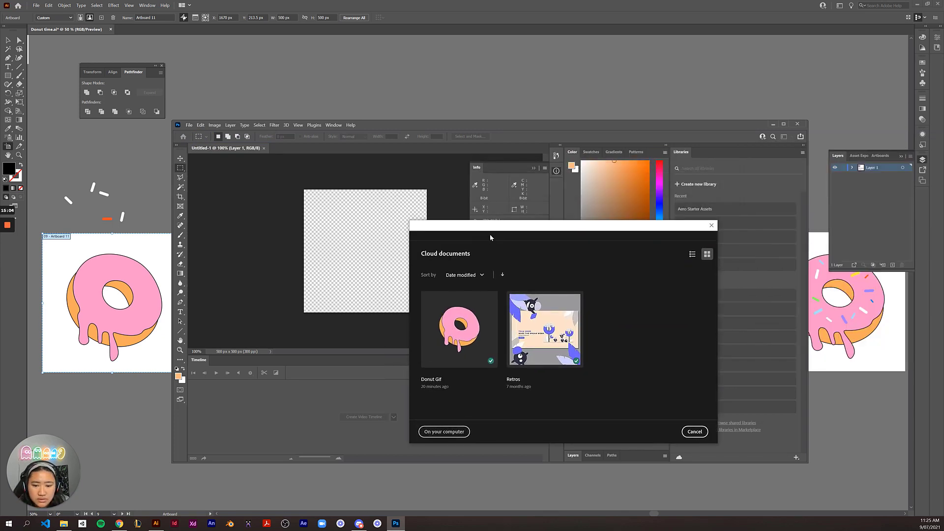
click(450, 435)
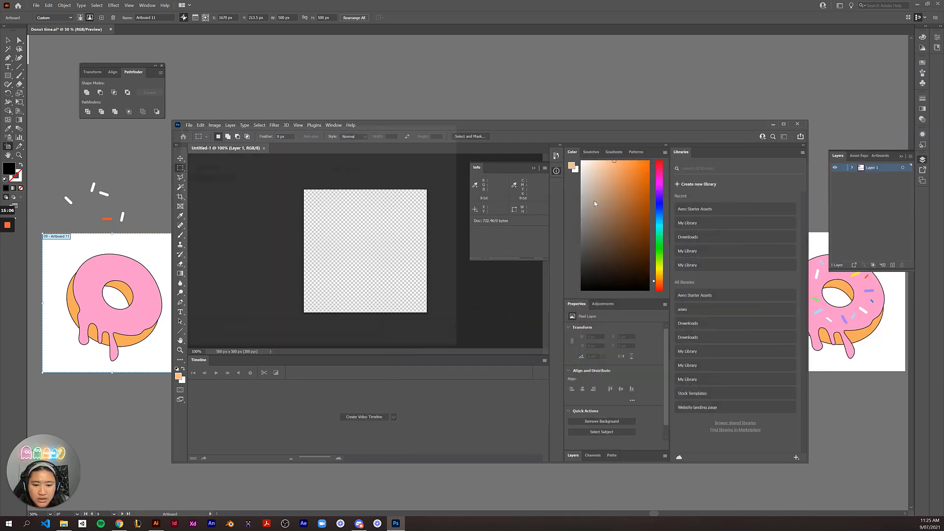
drag(298, 126, 571, 230)
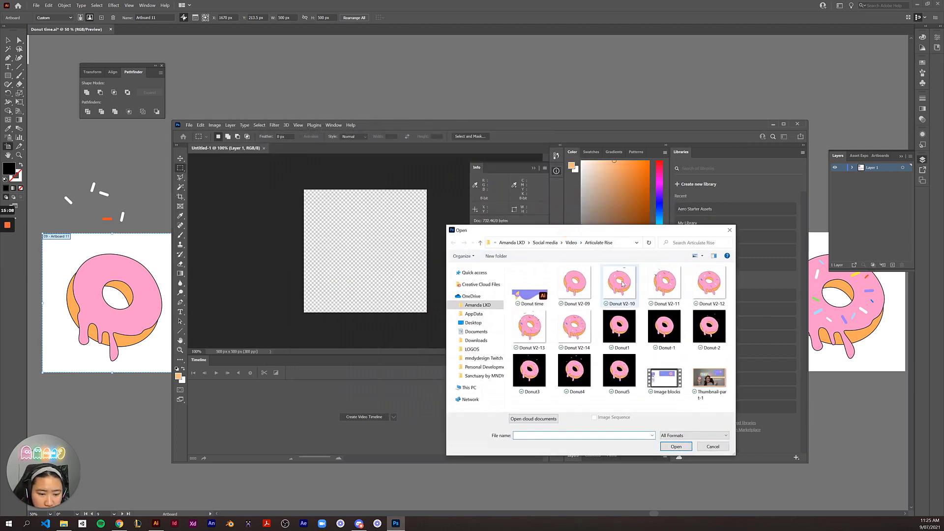
click(576, 287)
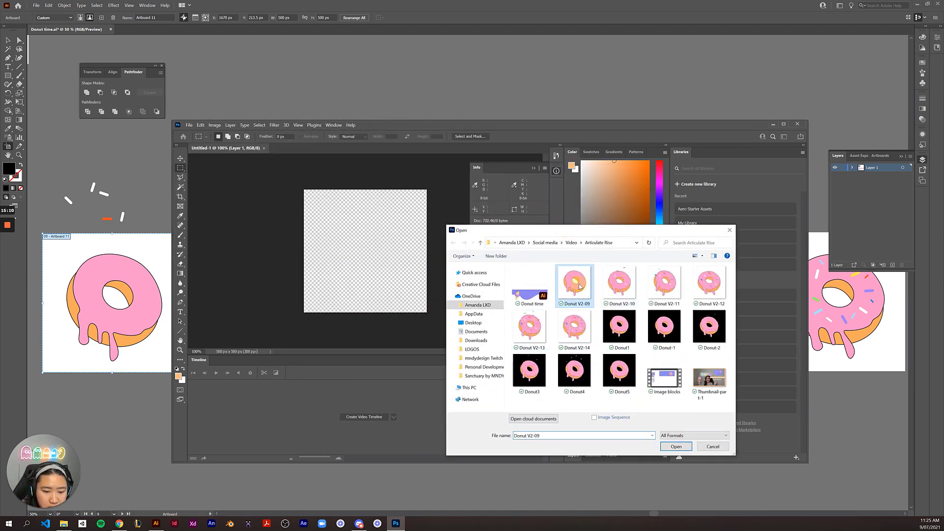
click(674, 448)
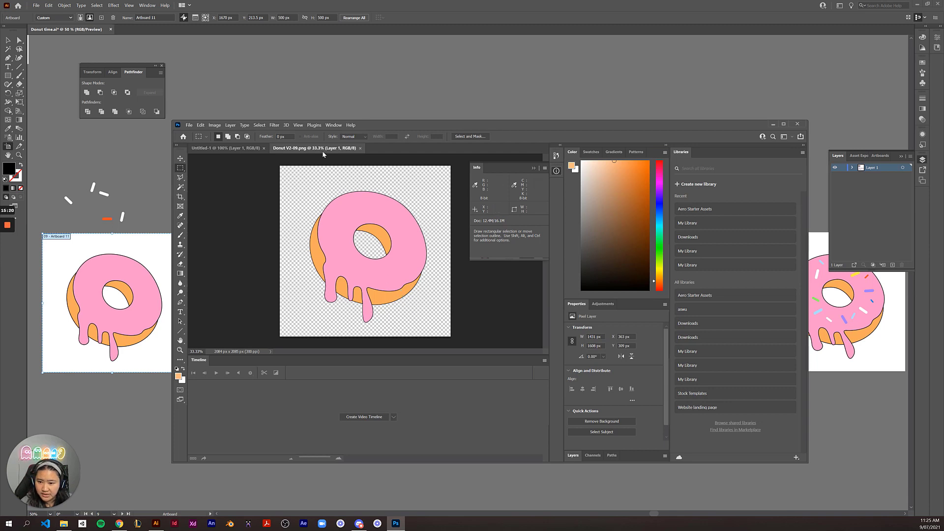
- Close Untitled-1 and collapse the floating Info panel
click(264, 149)
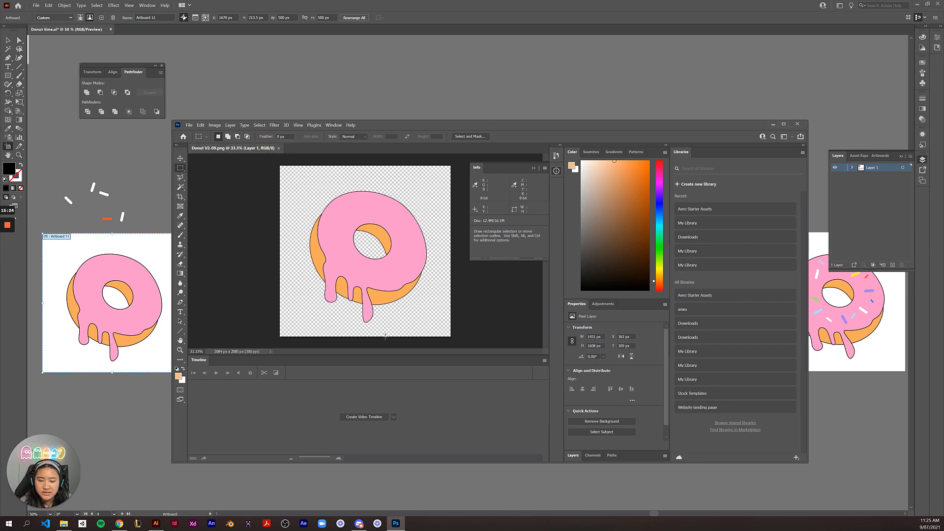
click(533, 169)
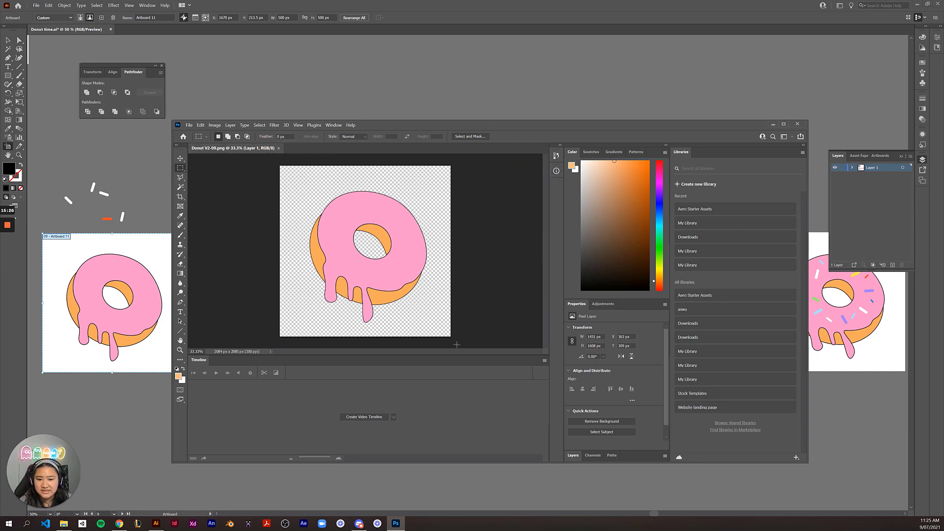
drag(423, 125, 404, 106)
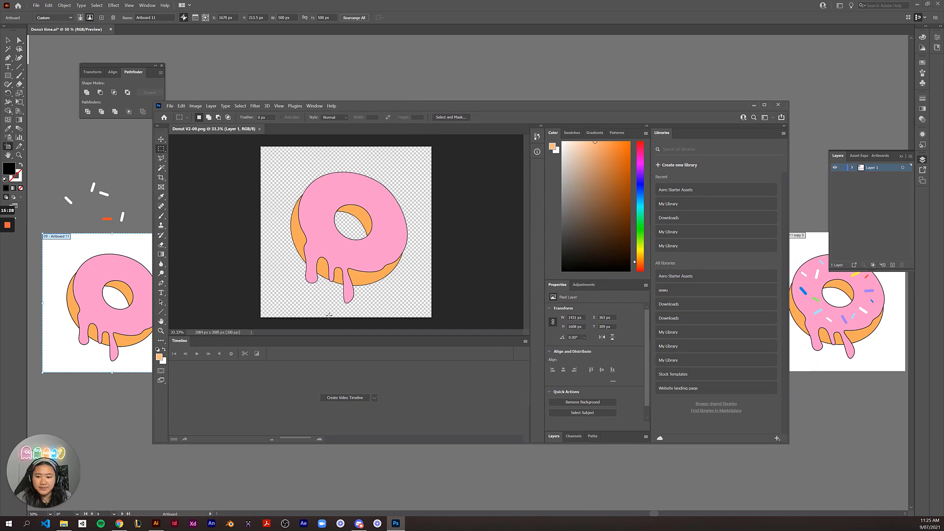
- Create a video timeline and trim the Layer 1 clip to 18 frames (00:18)
click(349, 398)
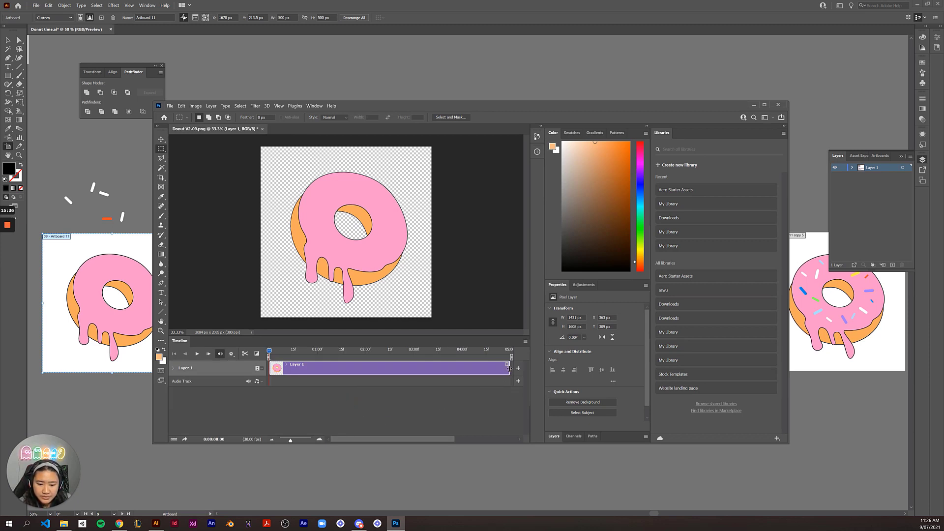
drag(509, 369, 291, 381)
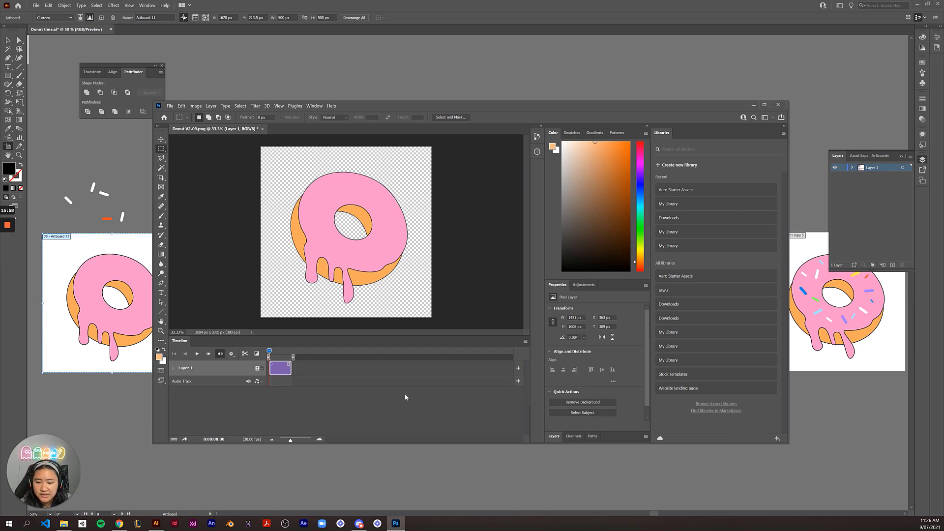
- Add Donut V2-10 to the video track and trim its clip to 16 frames
click(518, 369)
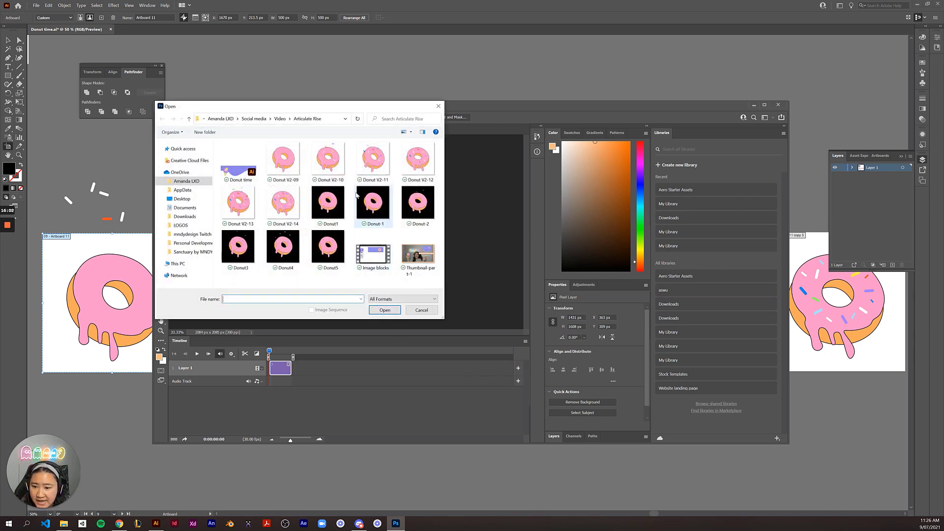
click(330, 162)
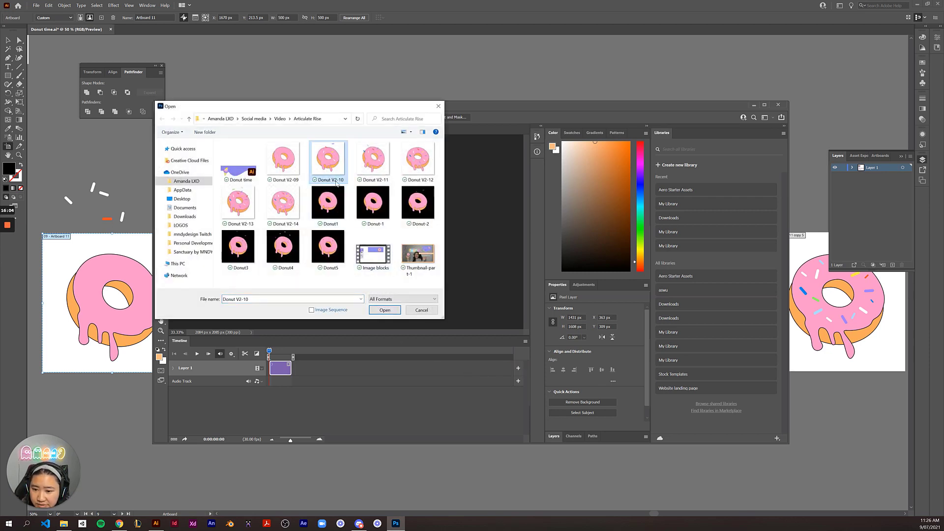
click(385, 310)
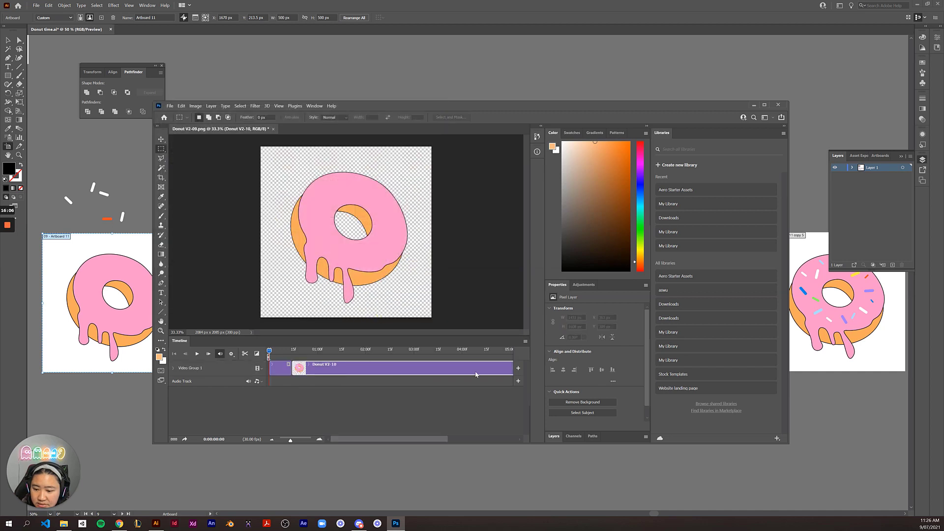
drag(421, 442, 456, 439)
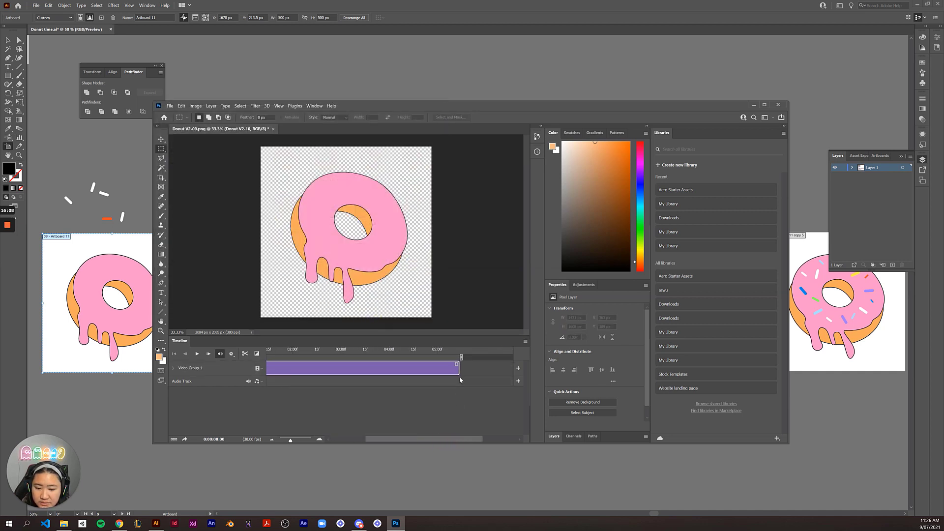
drag(460, 369, 276, 368)
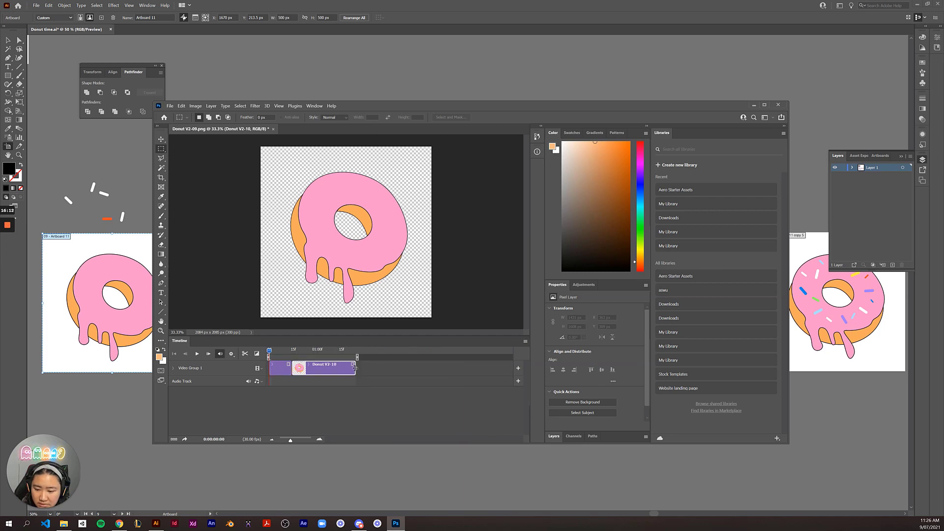
drag(353, 370, 317, 369)
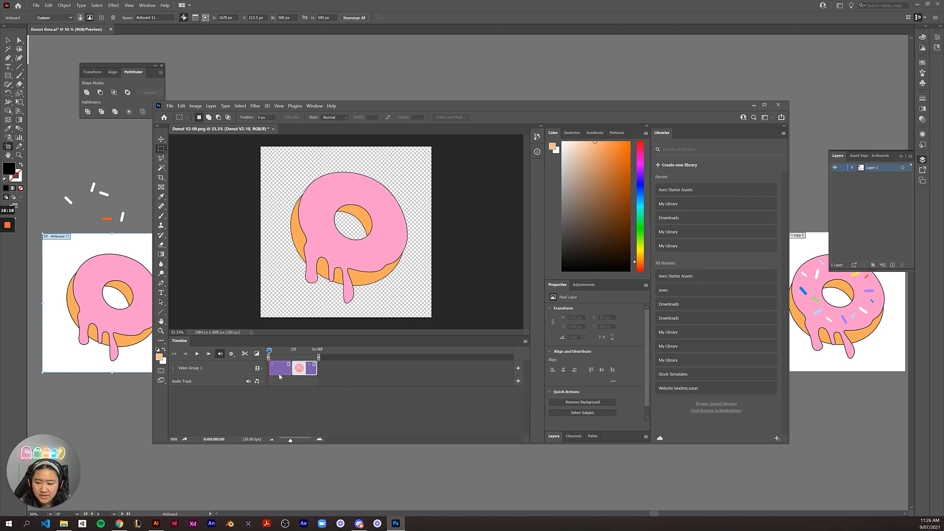
- Add Donut V2-11 after it and trim its clip to 16 frames
click(517, 368)
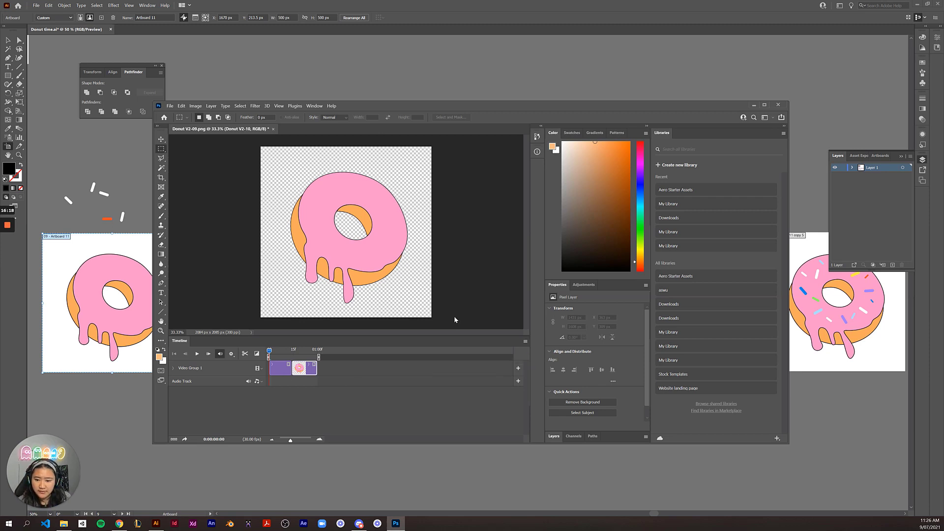
click(374, 164)
click(385, 310)
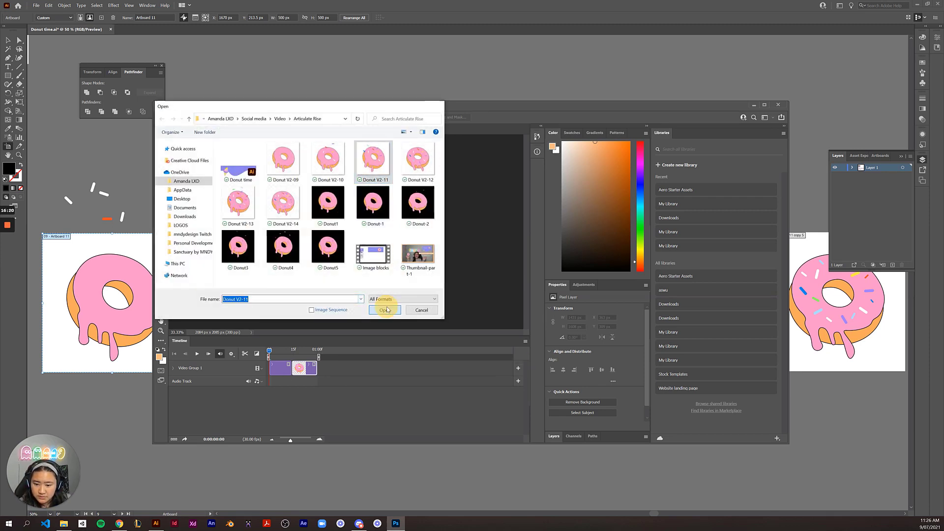
drag(397, 439, 467, 441)
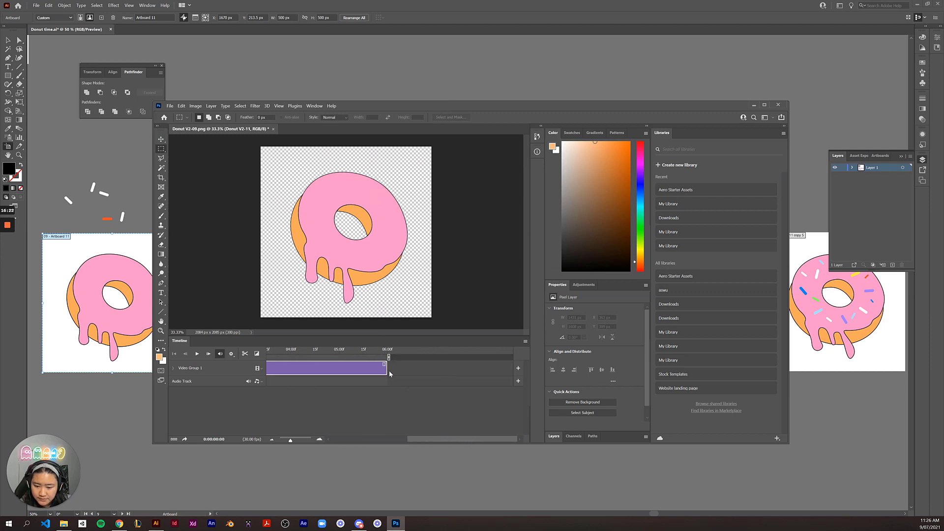
click(274, 363)
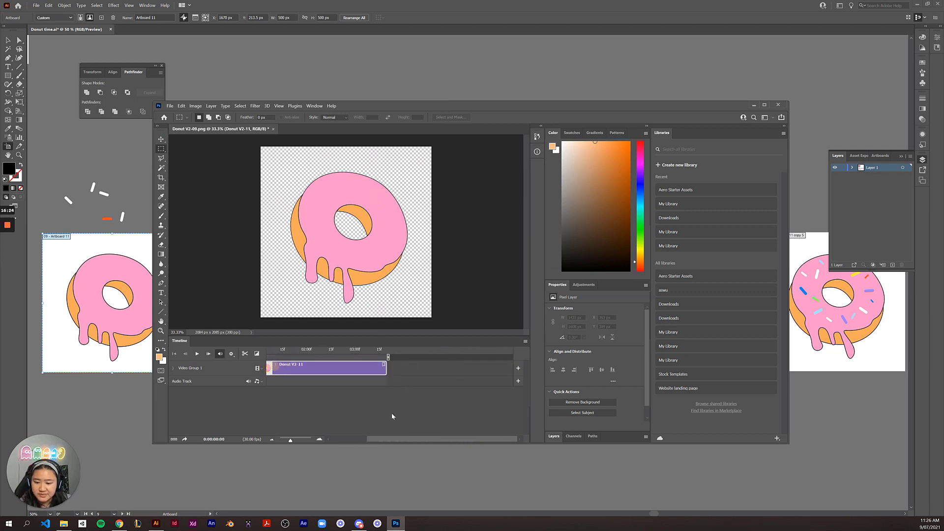
drag(409, 439, 329, 438)
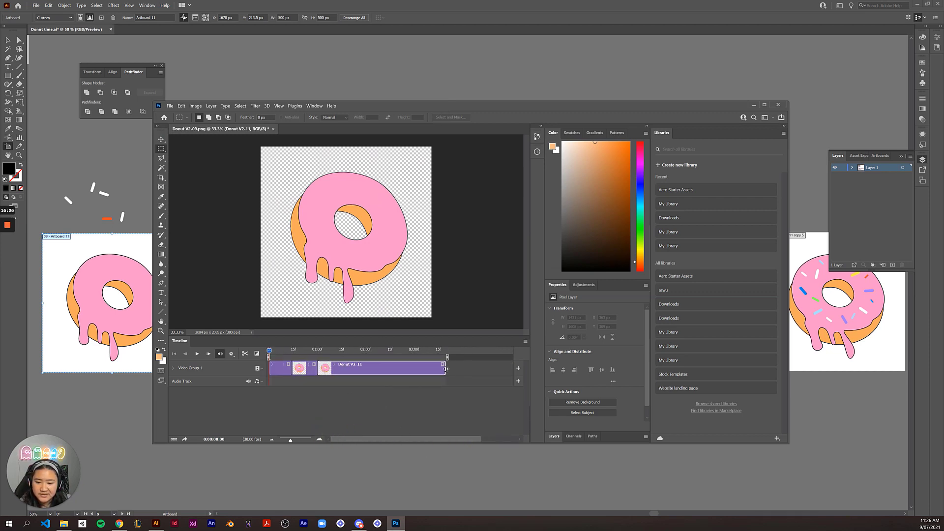
drag(446, 370, 341, 373)
click(518, 368)
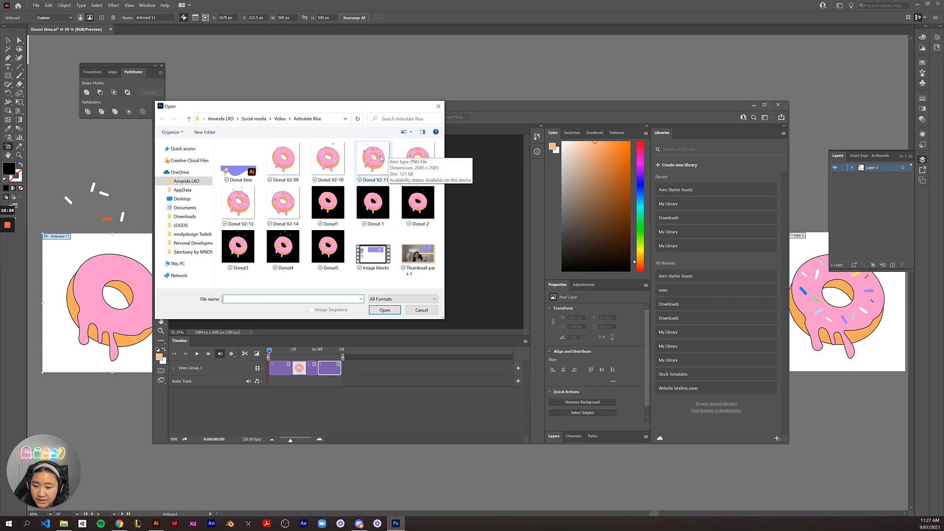
- Add Donut V2-12 as a fourth clip, trim it to 17 frames, and play the preview
click(418, 159)
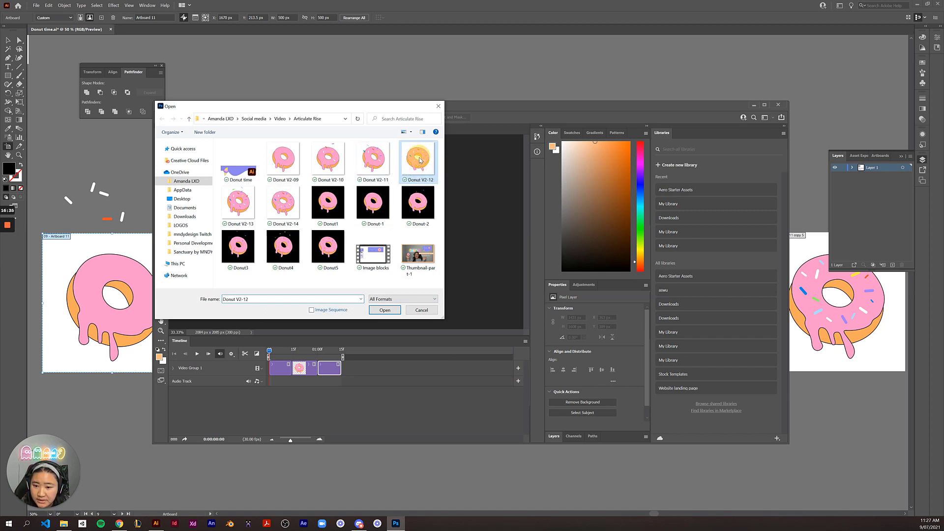
click(386, 311)
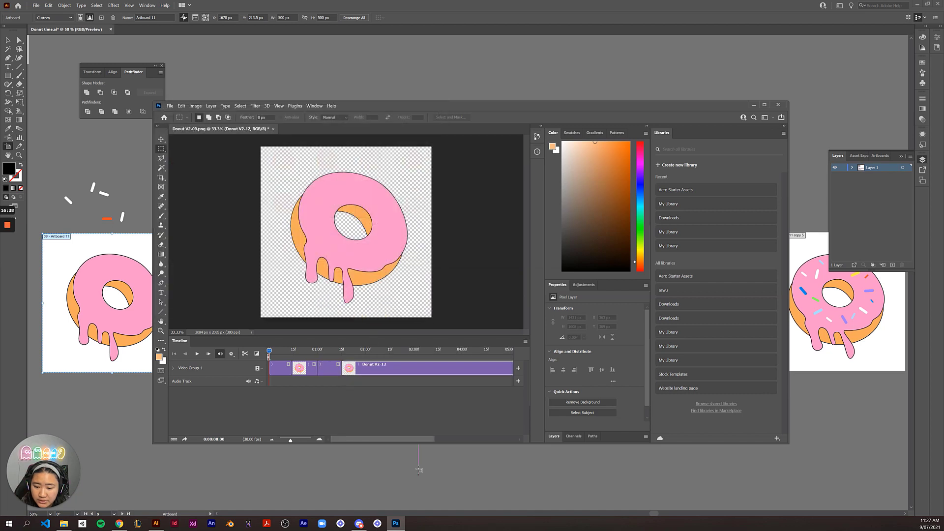
drag(418, 439, 494, 436)
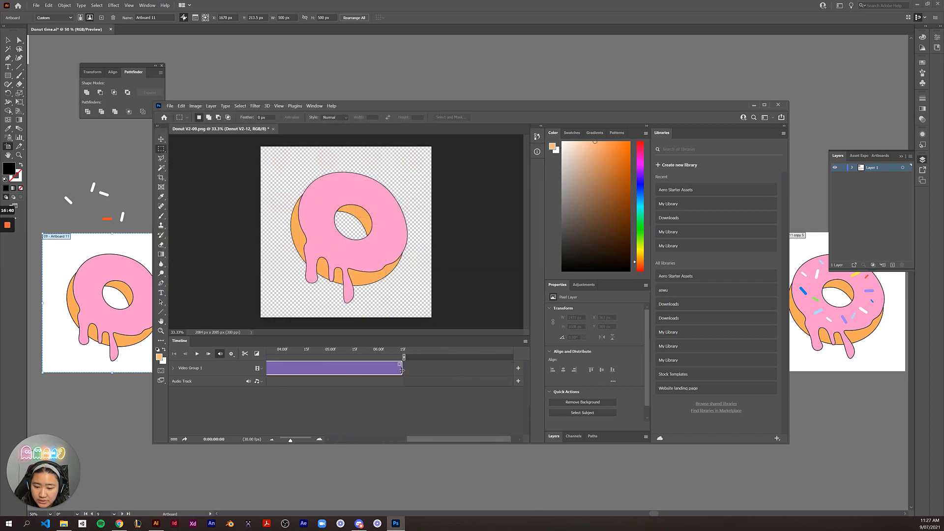
mouse_move(401, 370)
mouse_down()
mouse_move(270, 368)
mouse_move(385, 370)
mouse_up()
drag(389, 438, 308, 439)
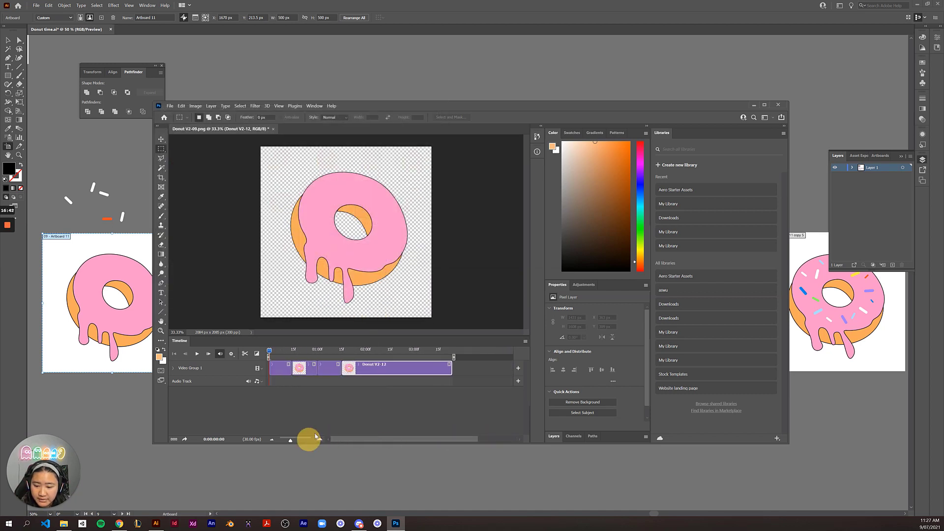
drag(451, 369, 368, 373)
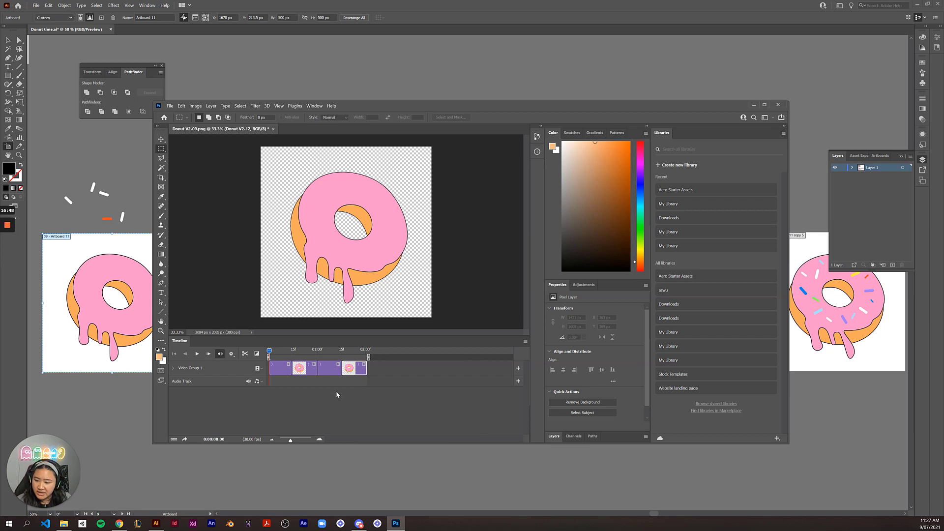
click(197, 354)
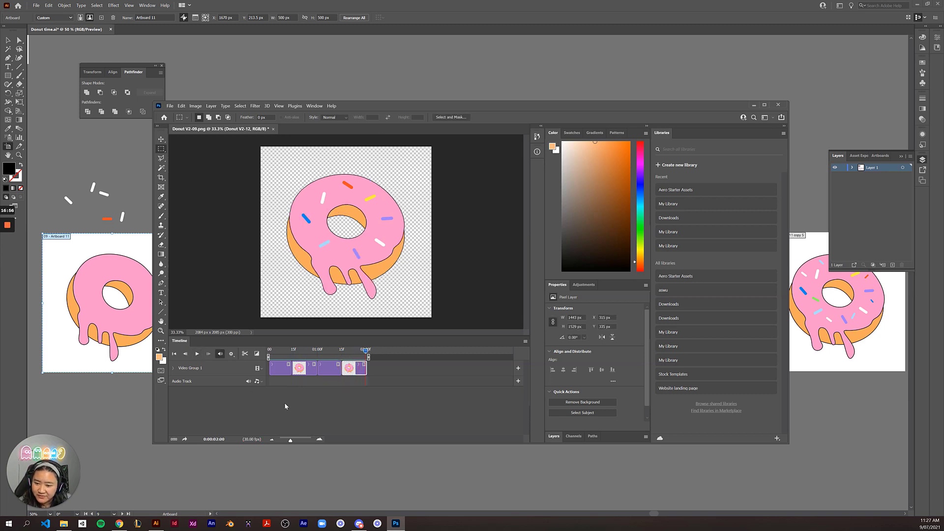
- Trim the first clip to 8 frames, shorten the second and third clips, then replay the animation
click(282, 374)
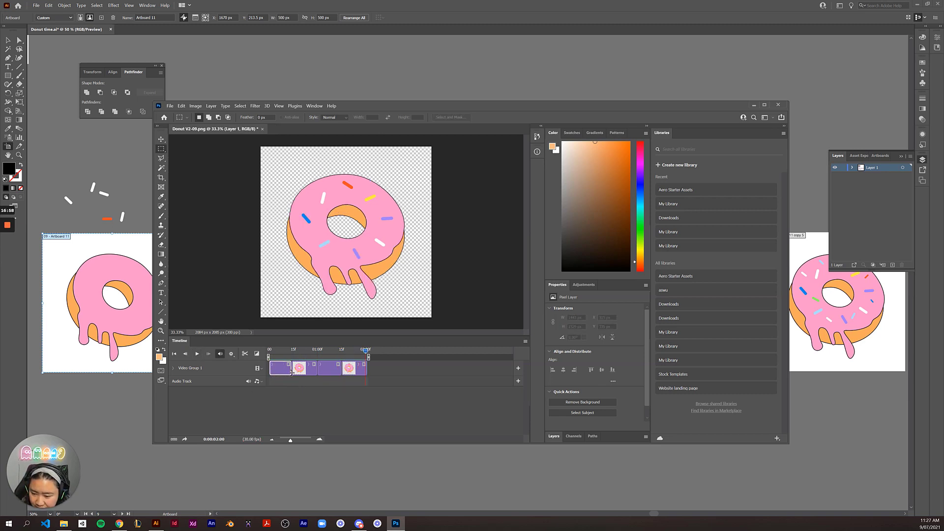
mouse_move(292, 372)
mouse_down()
mouse_move(282, 372)
mouse_move(322, 370)
mouse_up()
click(318, 371)
click(331, 372)
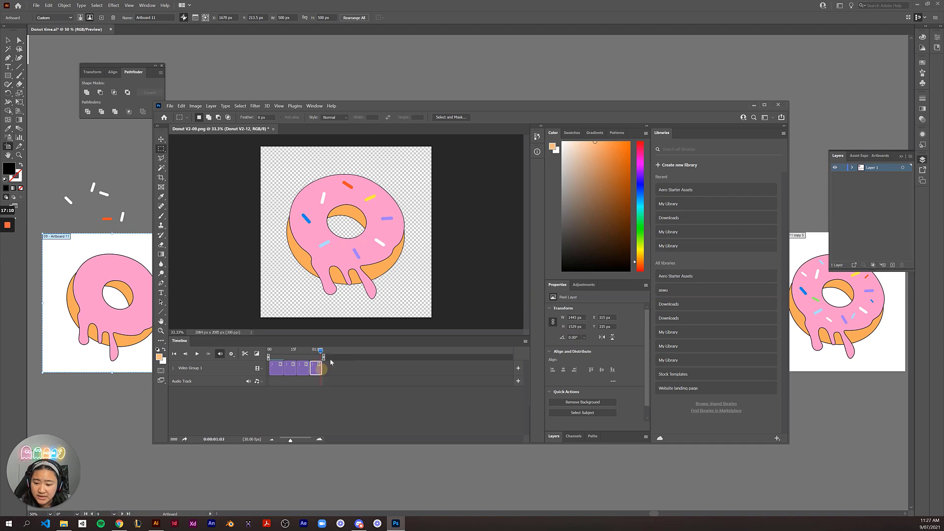
click(197, 354)
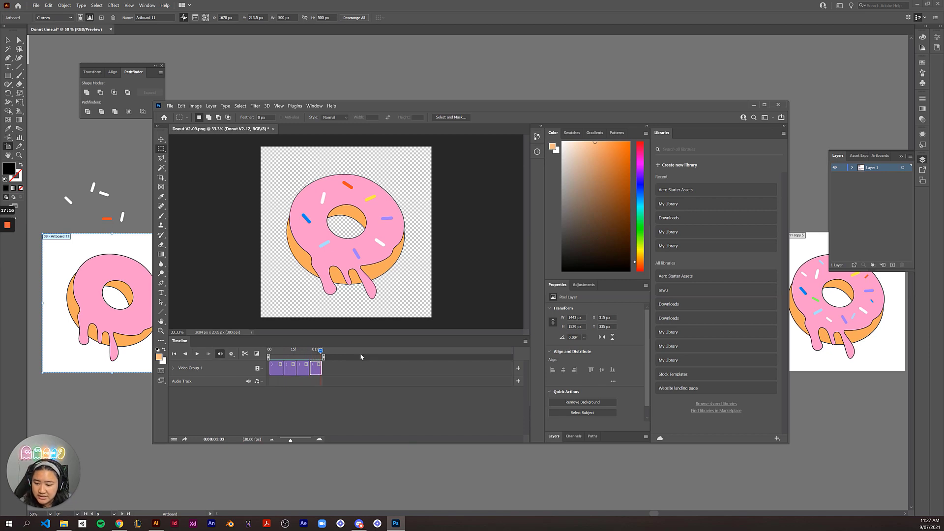
- Append Donut V2-13 to Video Group 1 and trim it to a short clip
click(519, 368)
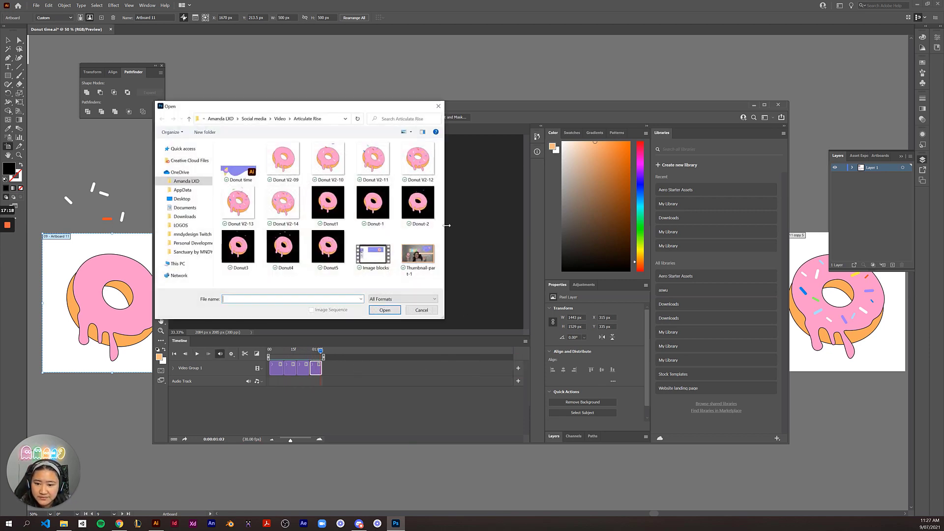
click(239, 203)
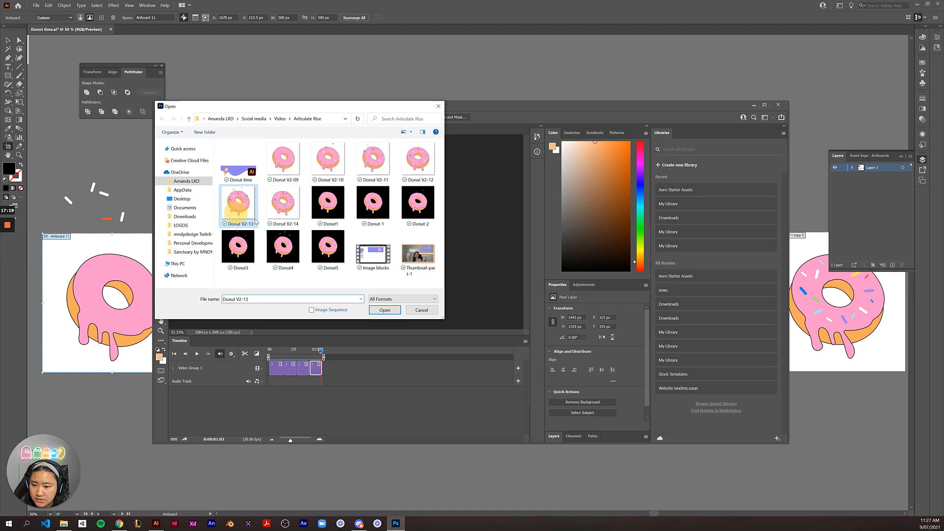
click(382, 310)
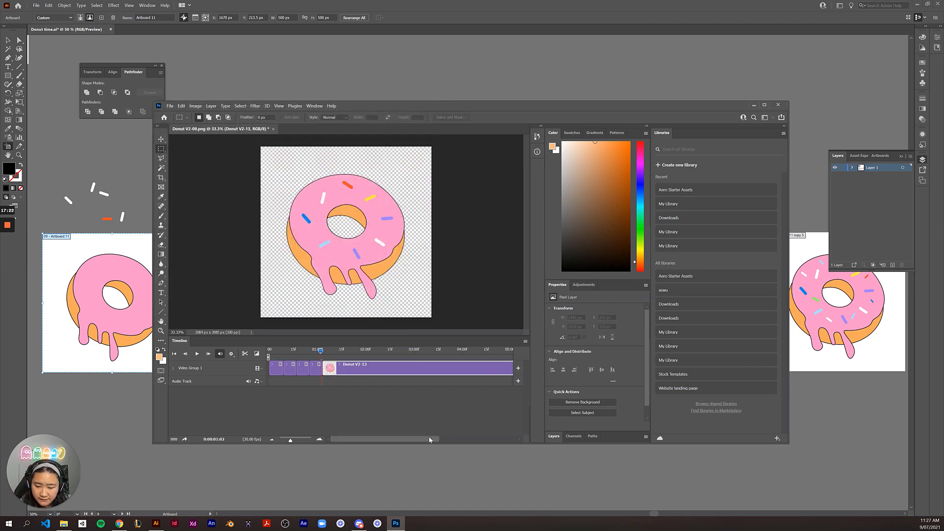
drag(430, 439, 490, 440)
drag(421, 368, 266, 367)
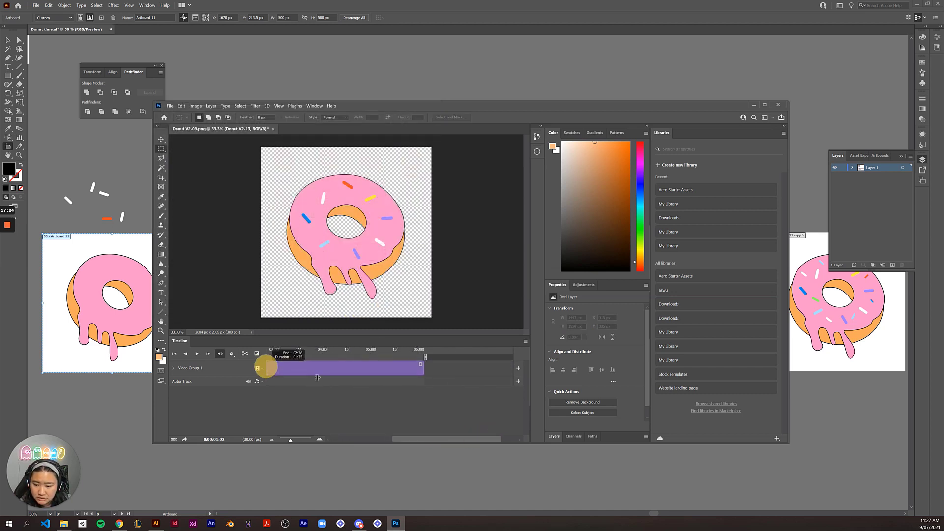
drag(353, 440, 324, 439)
drag(406, 369, 337, 371)
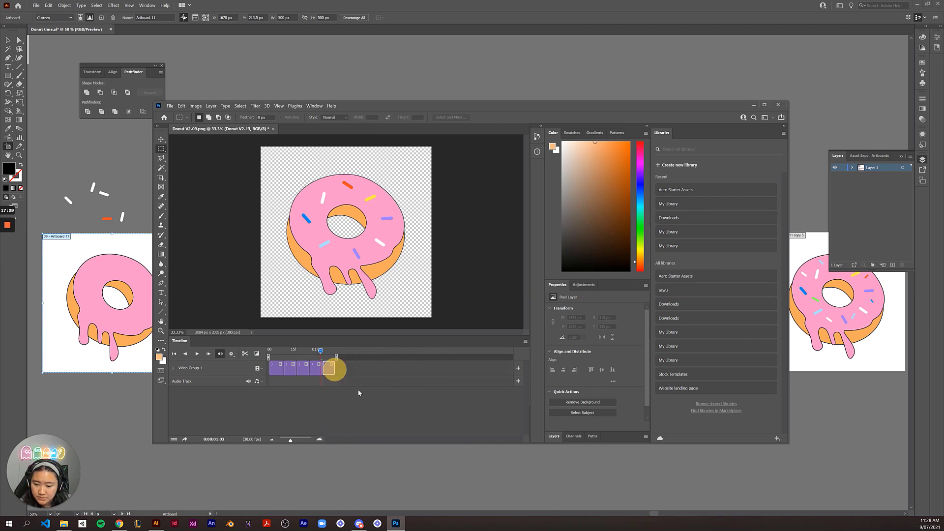
- Append Donut V2-14 and trim it to a 9-frame clip matching the others
click(519, 368)
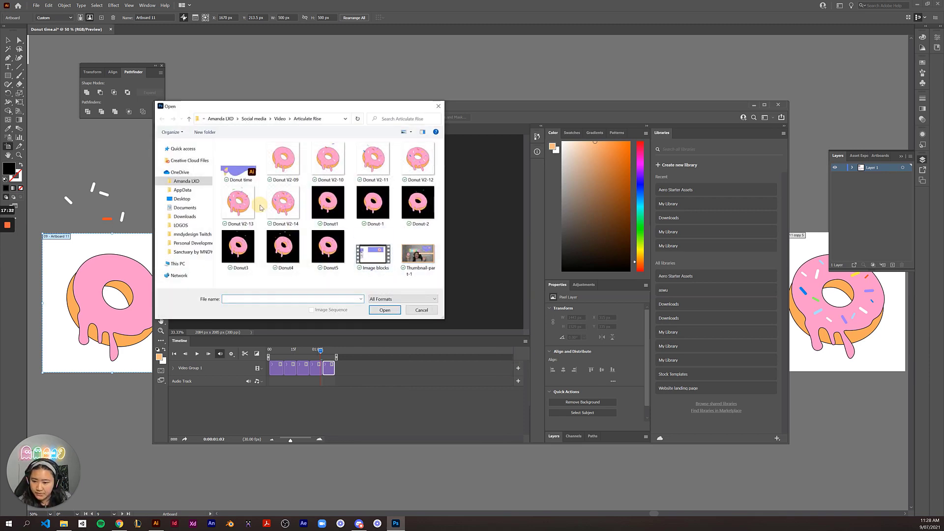
click(278, 204)
click(384, 310)
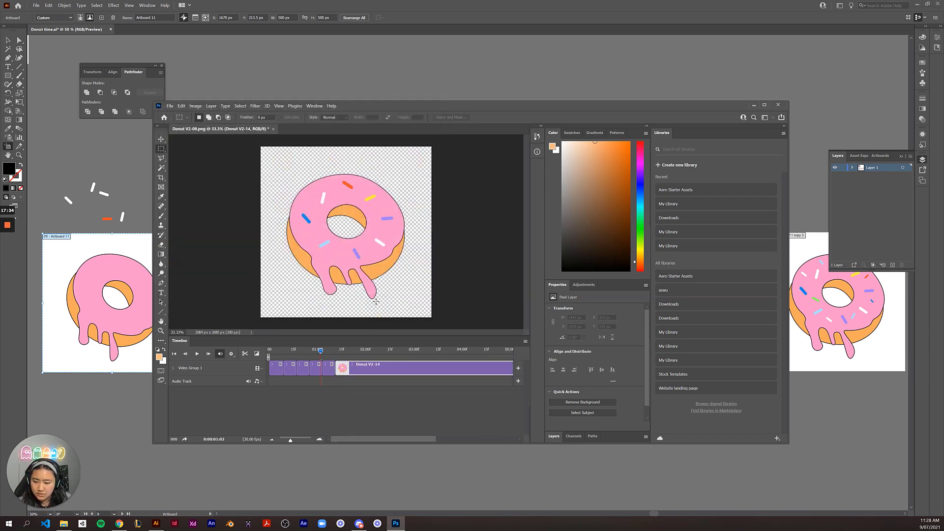
drag(435, 439, 475, 438)
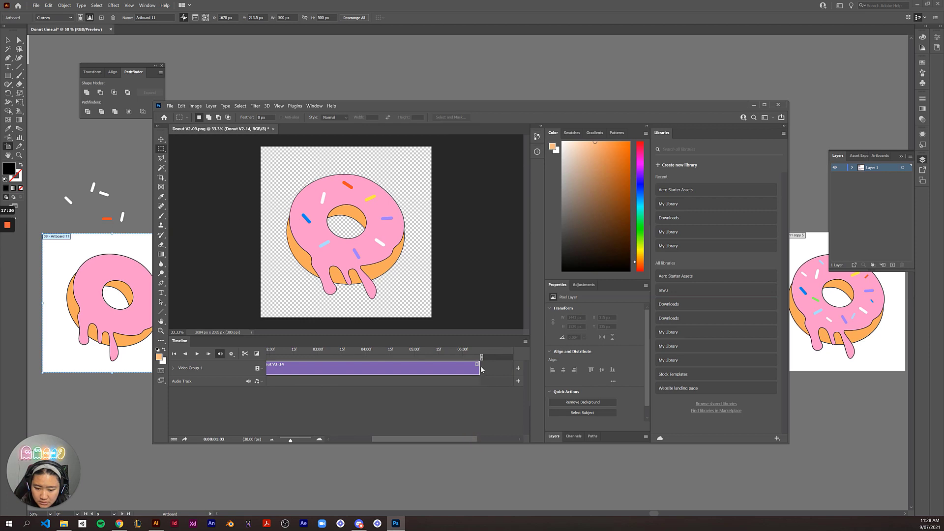
drag(477, 370, 275, 371)
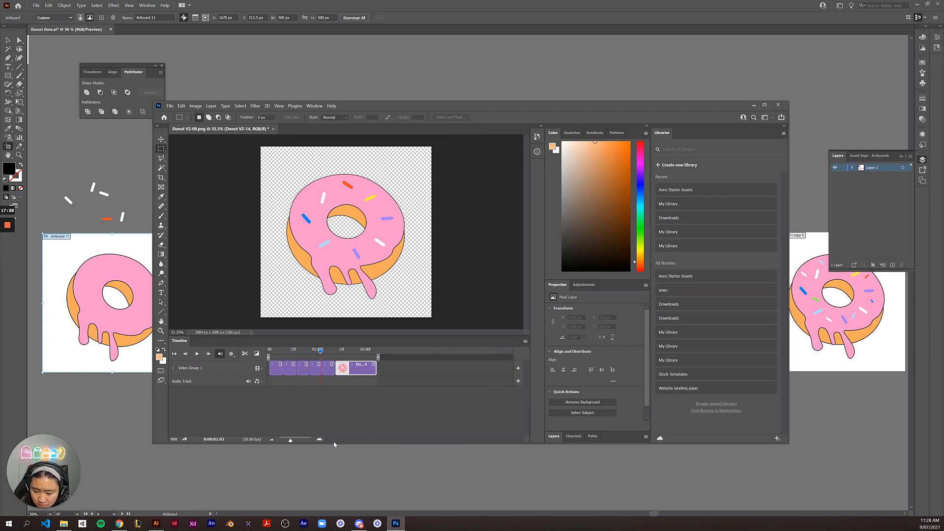
drag(376, 372, 269, 351)
click(361, 417)
click(356, 400)
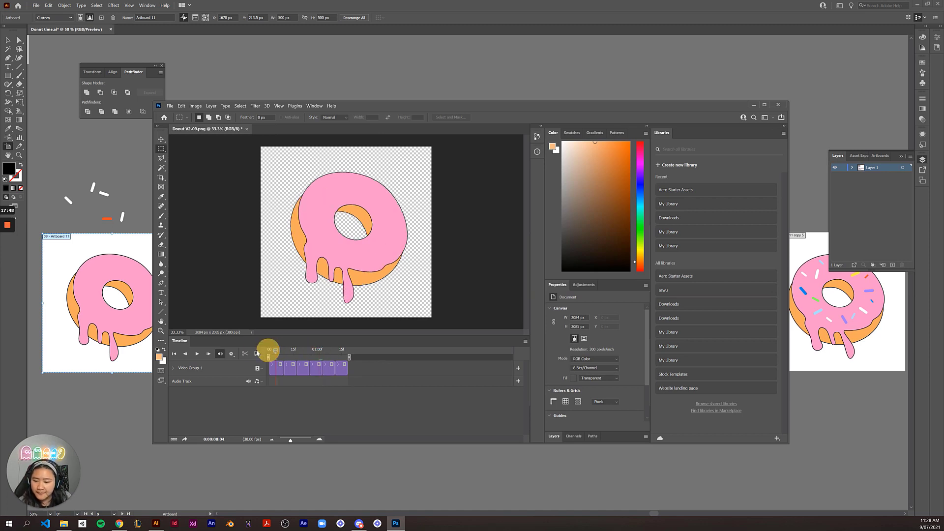
- Play the donut animation three times to watch the sprinkles fall onto the glaze
click(197, 354)
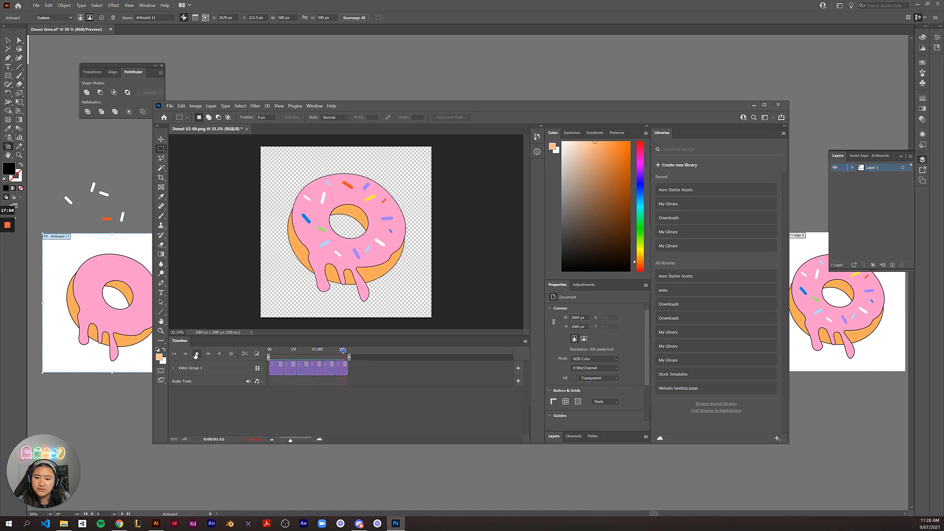
click(197, 354)
click(196, 354)
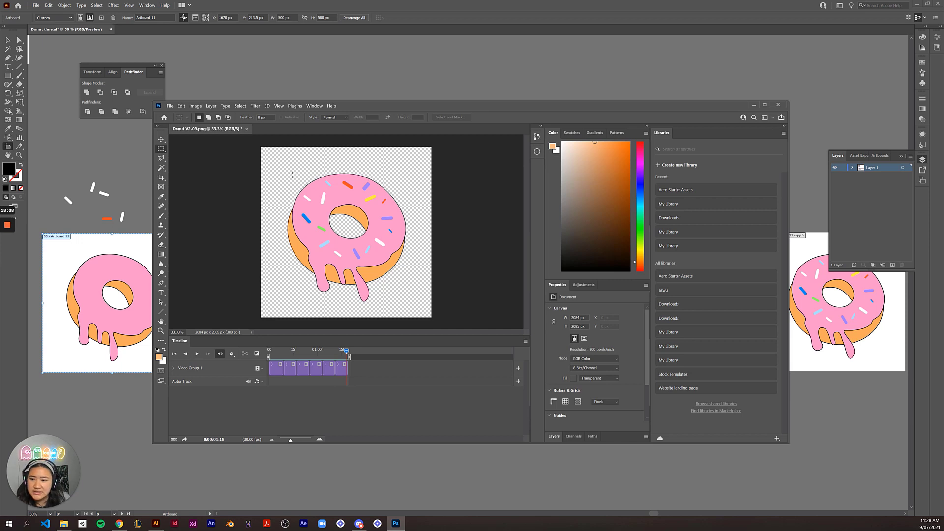
click(169, 107)
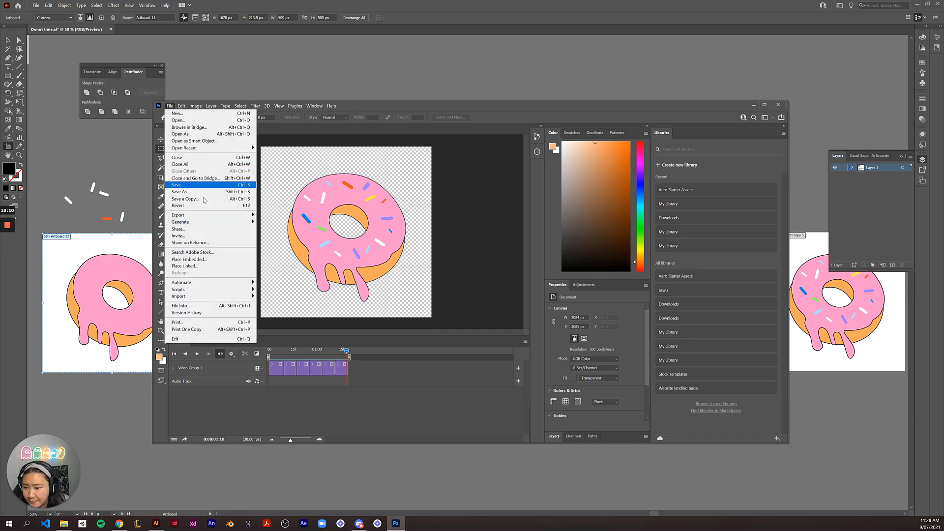
- Open Save for Web (Legacy) with GIF as the output format
mouse_move(251, 216)
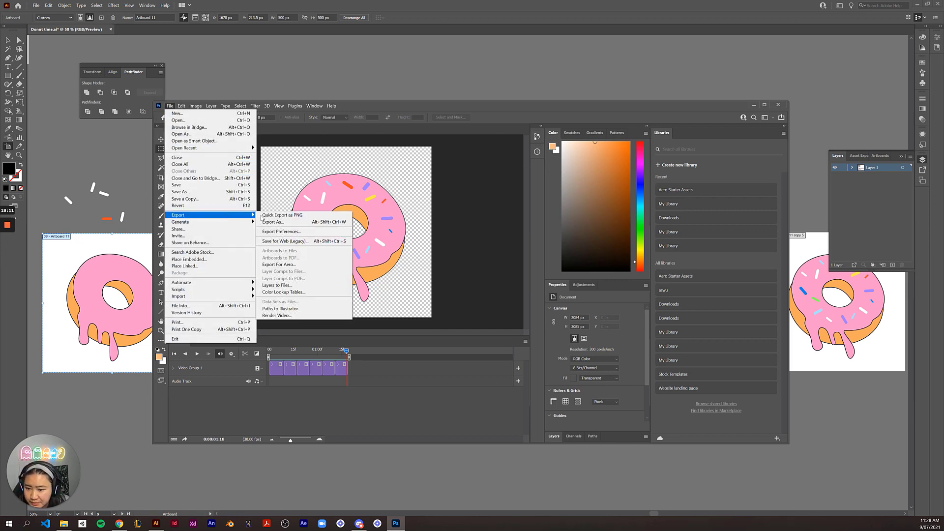
click(323, 243)
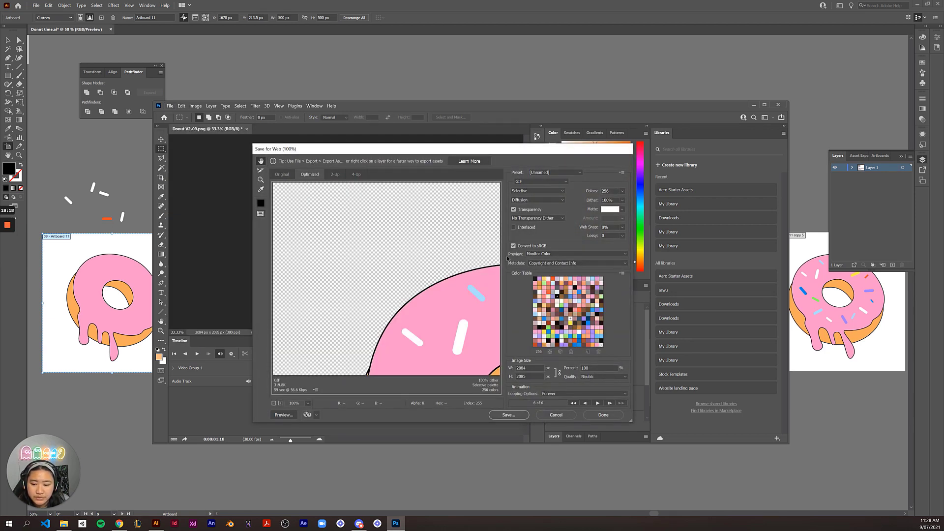
click(534, 185)
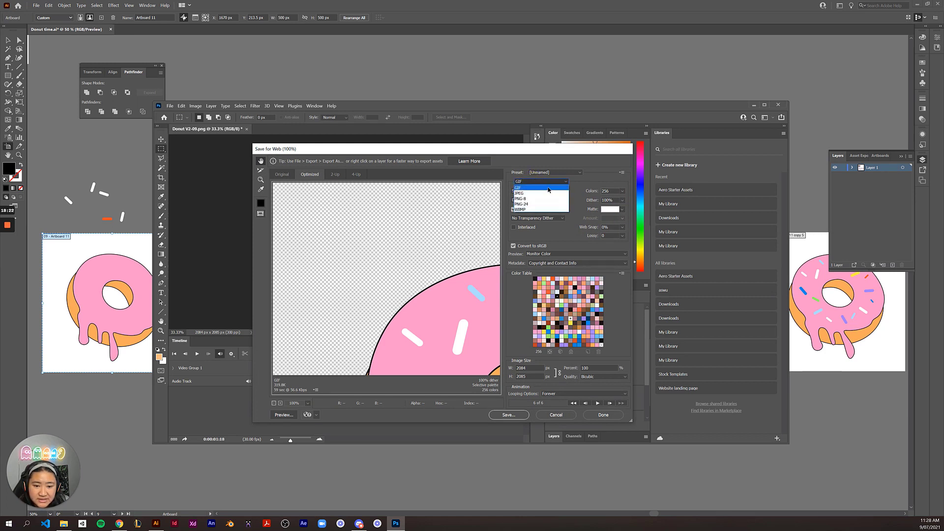
click(546, 188)
click(542, 182)
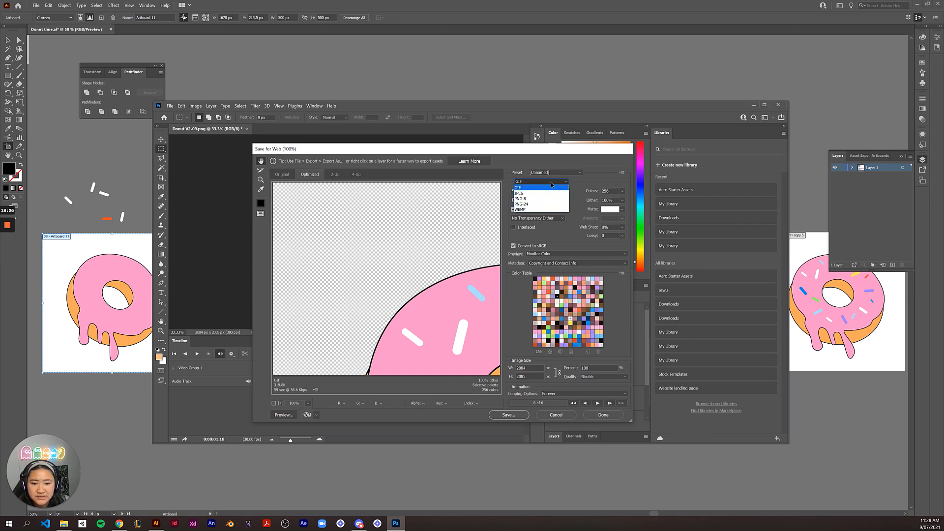
click(552, 186)
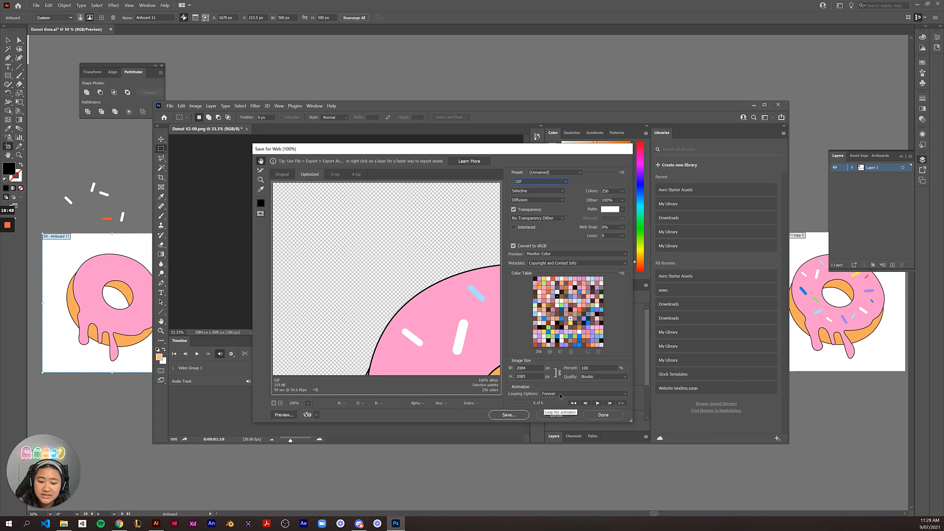
- Save the optimized animation as the animated GIF Donut-V2.gif
click(510, 415)
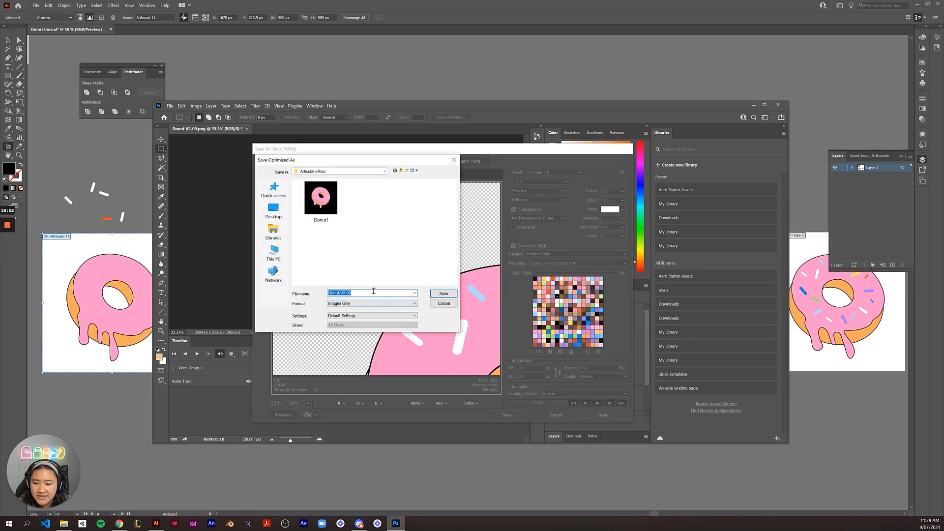
text(Donnut)
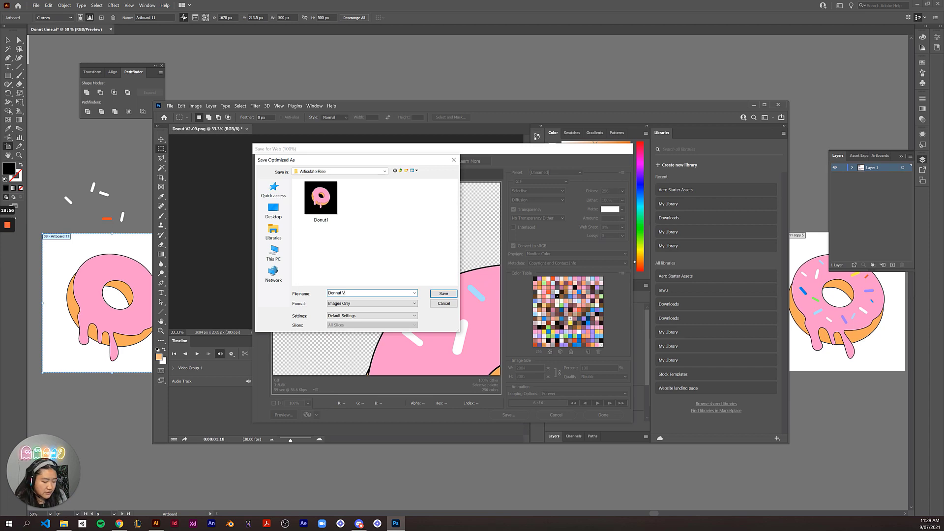
click(444, 293)
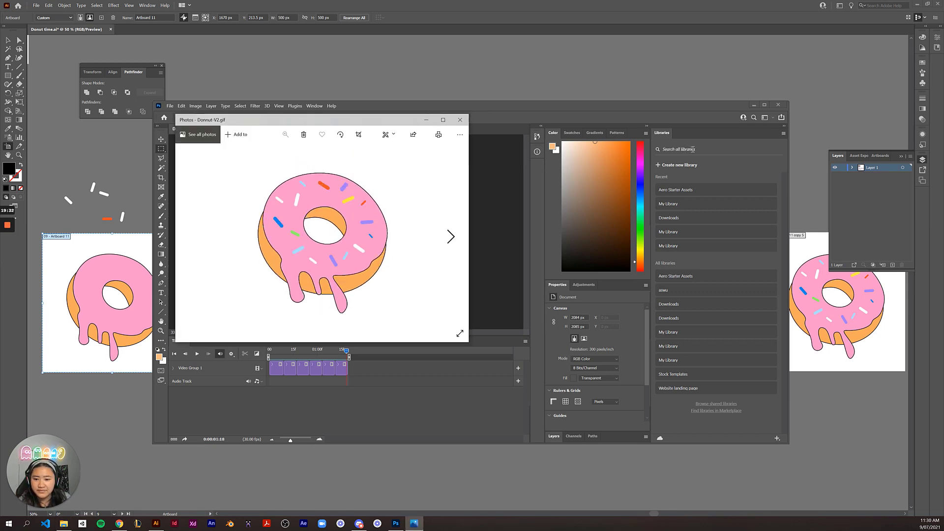
- Close the Donut-V2.gif preview and open Donut1.gif in Photos
drag(397, 124, 501, 137)
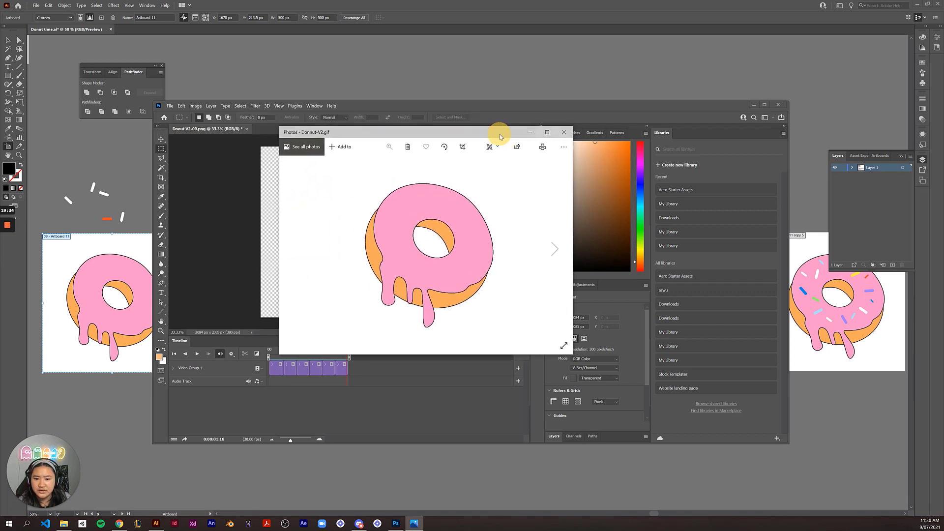
click(564, 132)
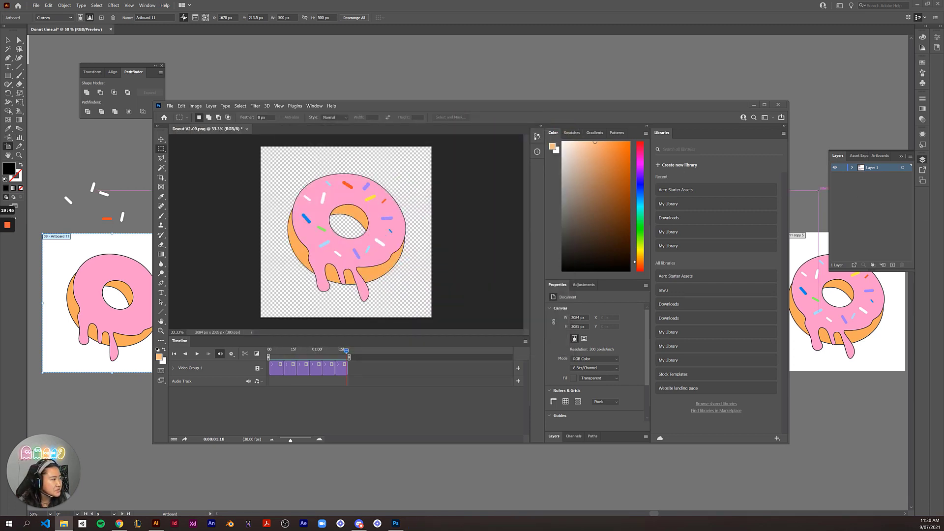
key(Return)
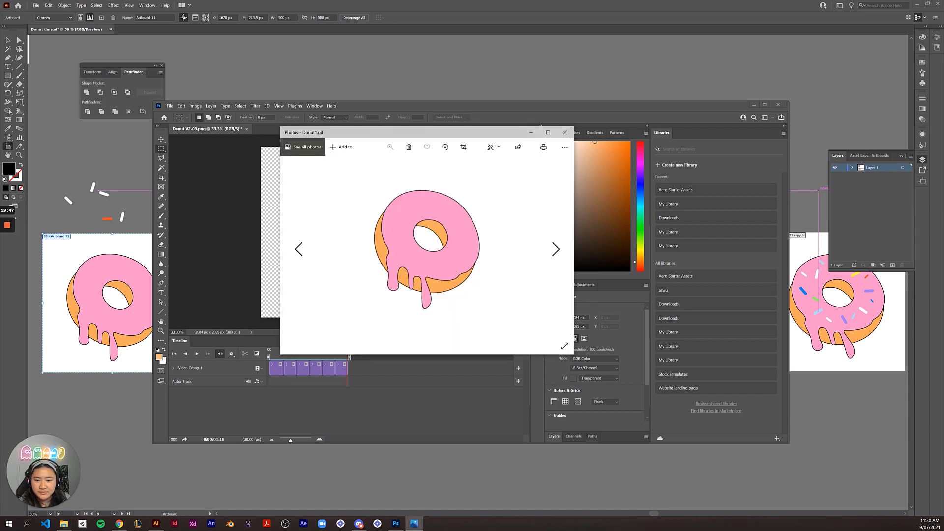